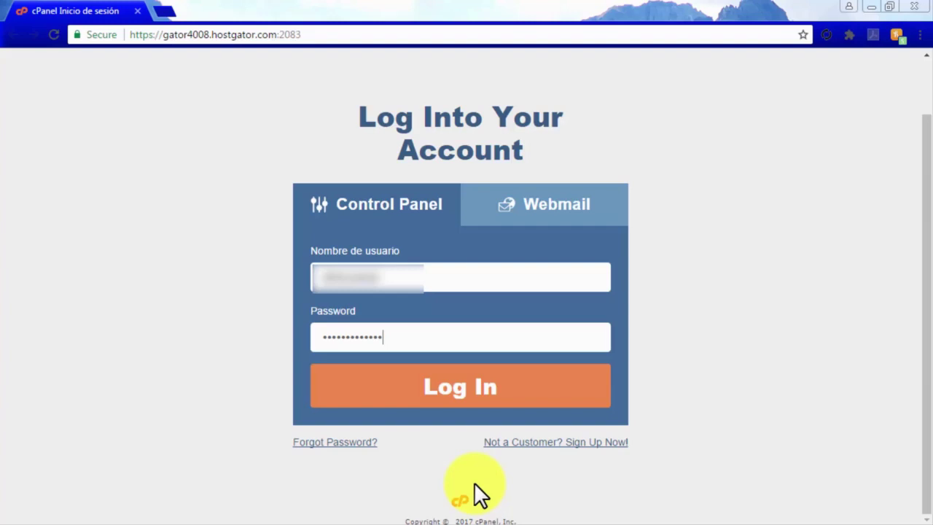
# Sign in to HostGator cPanel with the account's saved username and password.
pyautogui.click(475, 397)
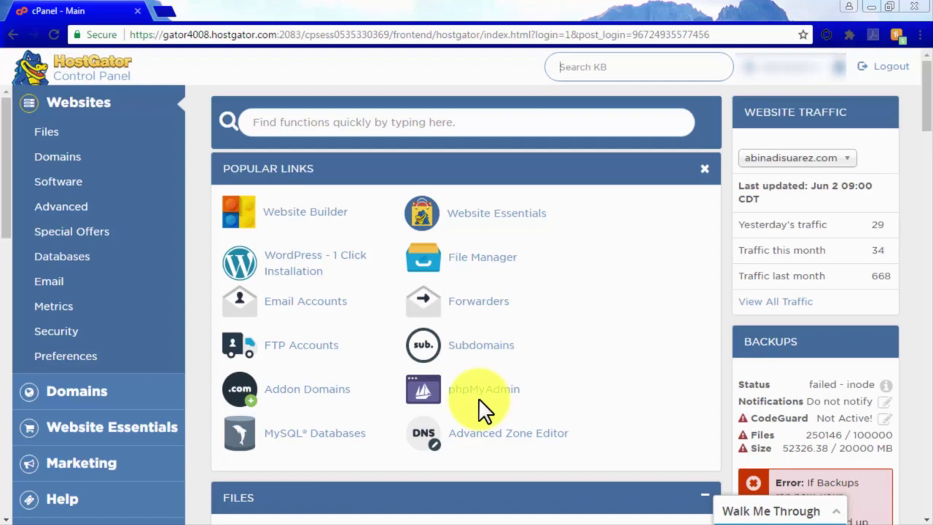
# Launch the WordPress 1-Click installer on the site's domain with install folder 'cpanelsoundathome'.
pyautogui.click(302, 270)
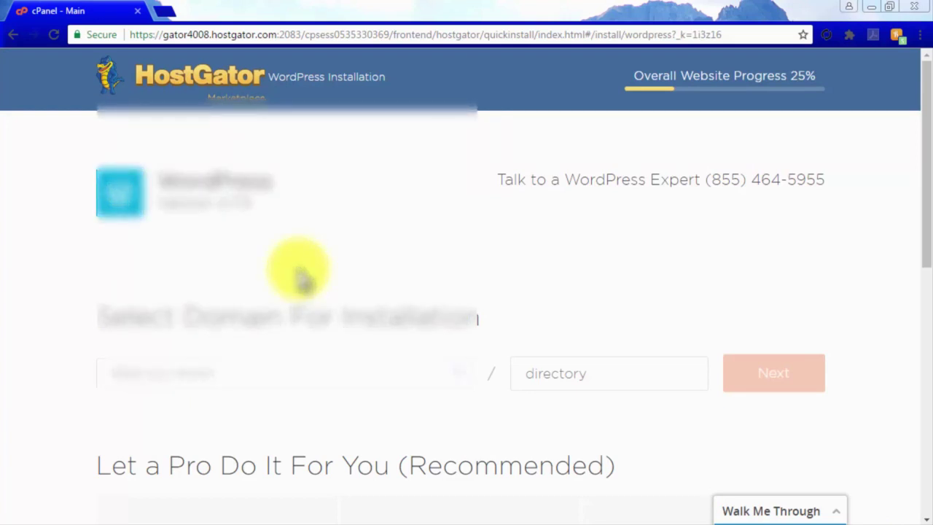
pyautogui.click(414, 377)
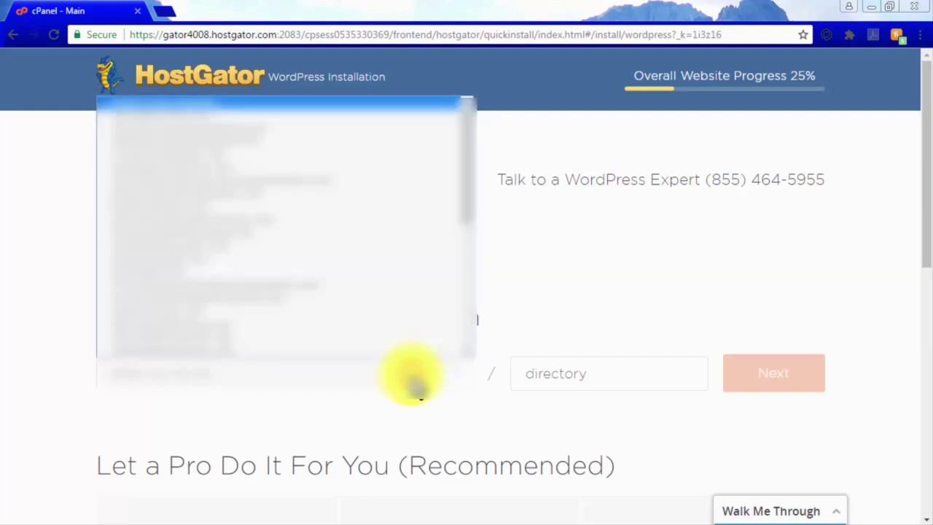
pyautogui.click(245, 121)
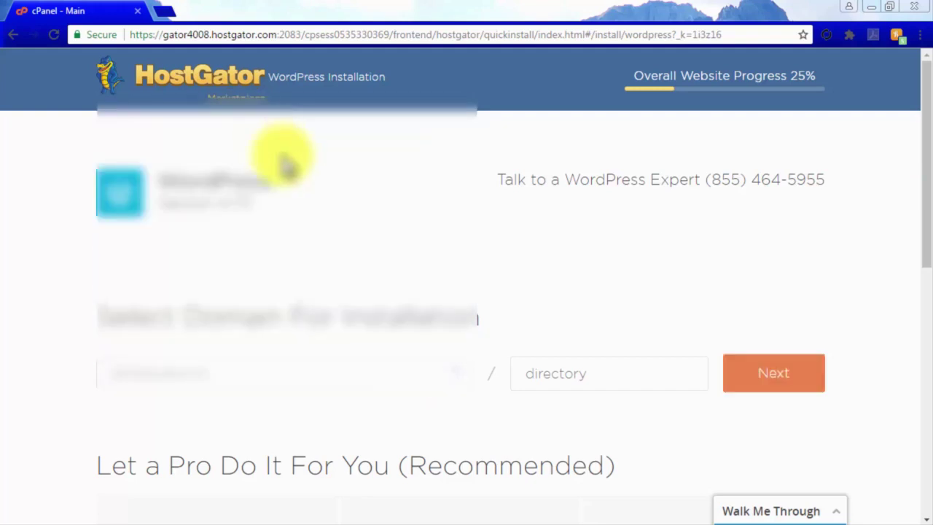
pyautogui.click(559, 372)
pyautogui.write('cpanel')
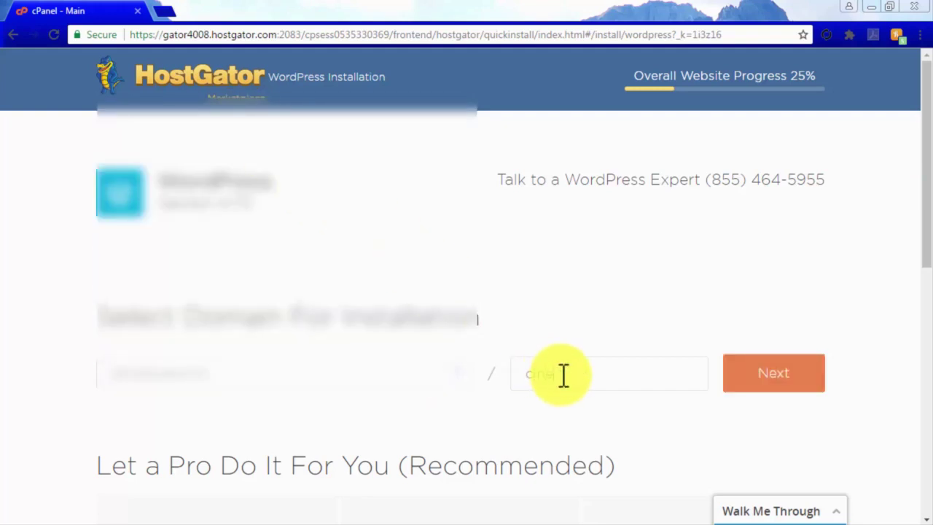
pyautogui.write('soundathome')
pyautogui.click(769, 376)
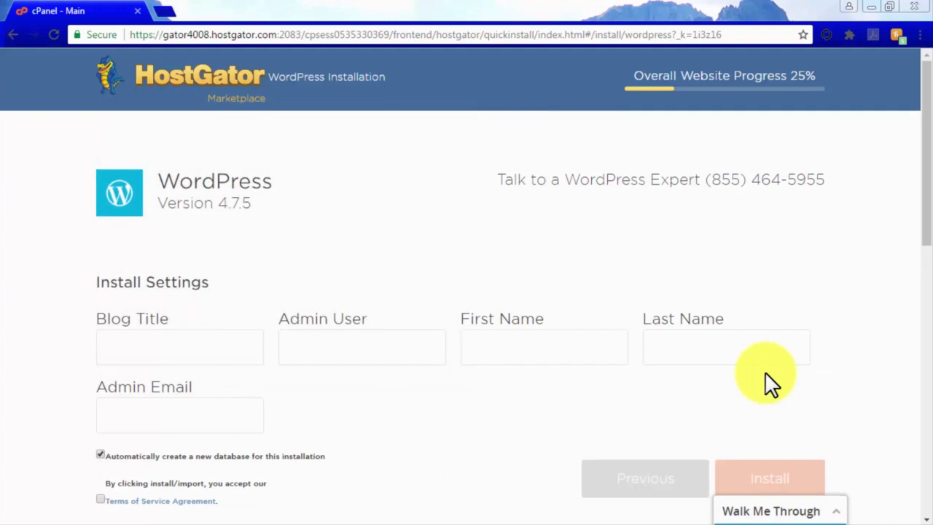
# Enter blog title 'Cinema Sound At Home' and the admin's username, name and e-mail, then install.
pyautogui.click(219, 350)
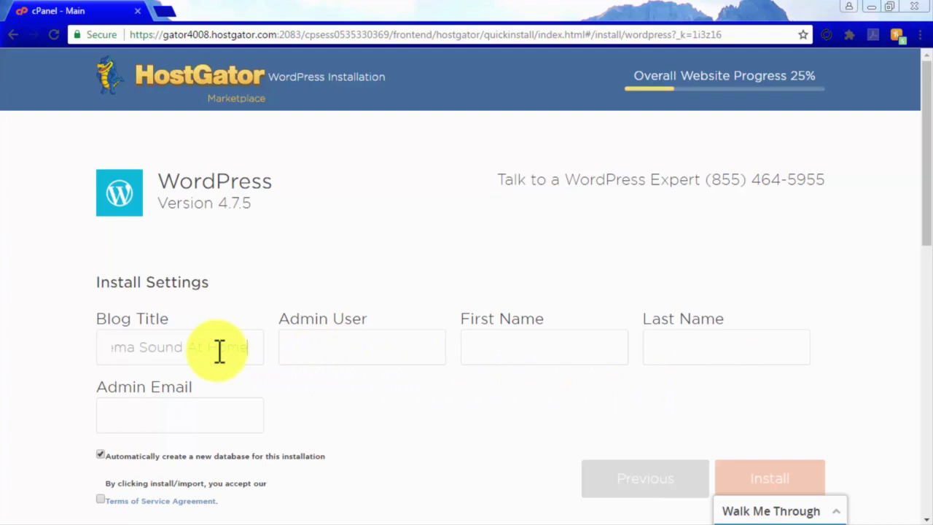
pyautogui.click(323, 358)
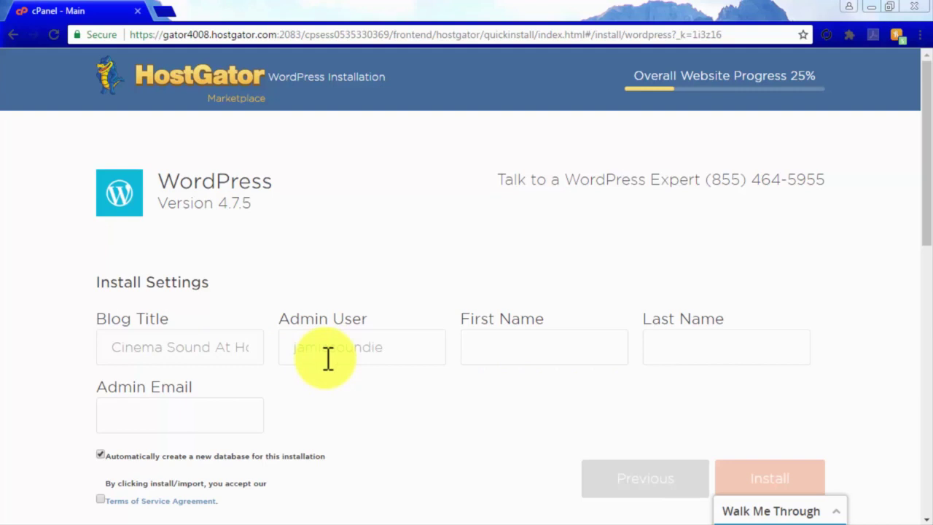
pyautogui.click(542, 354)
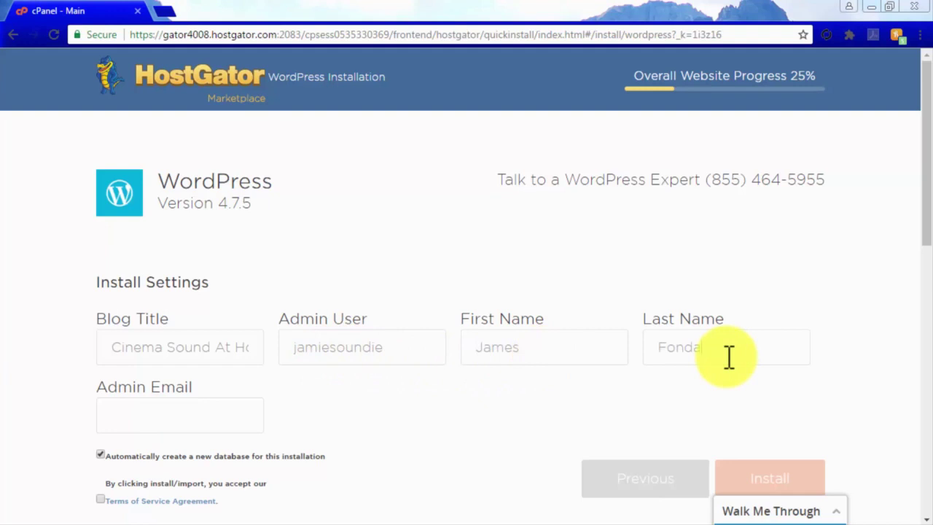
pyautogui.click(209, 416)
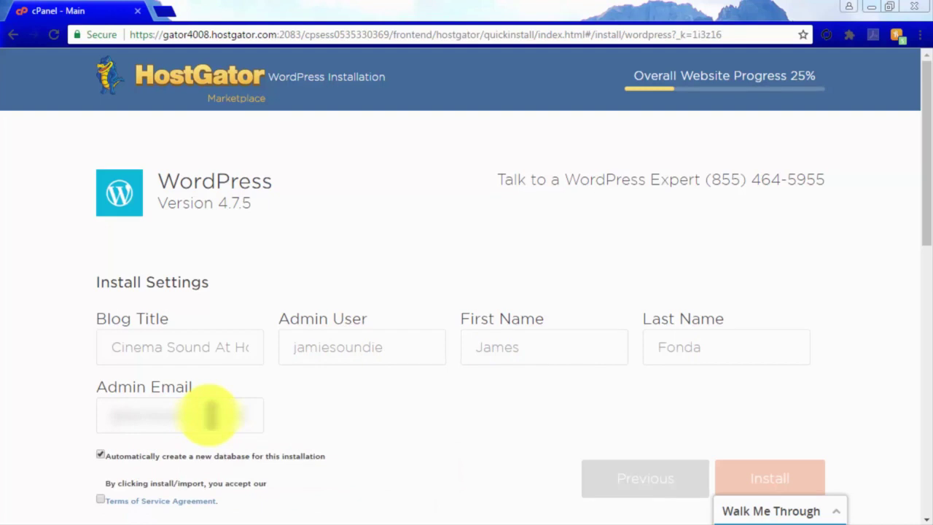
pyautogui.scroll(-1, 319, 427)
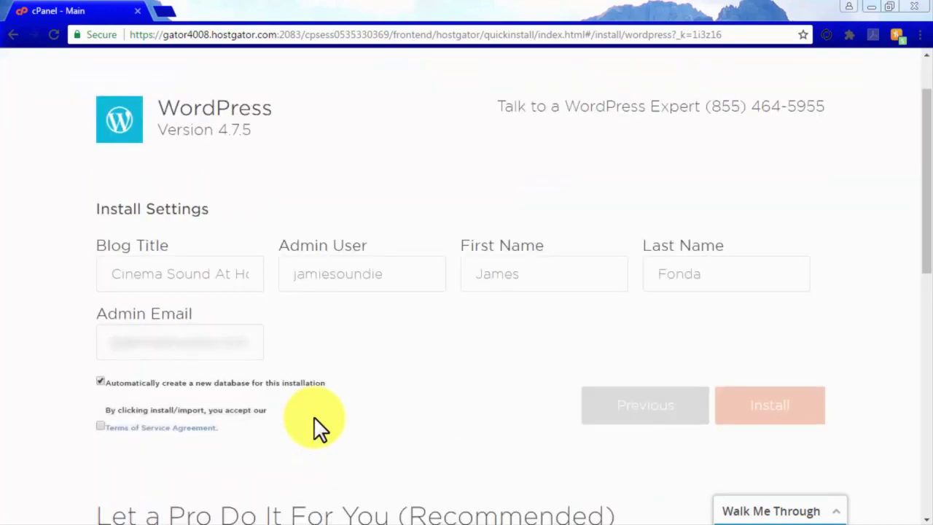
pyautogui.click(102, 426)
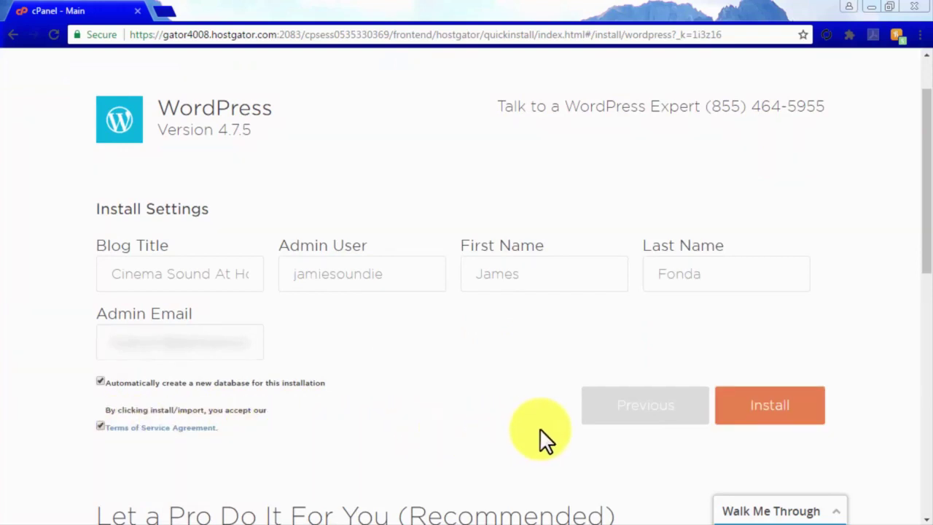
pyautogui.click(791, 433)
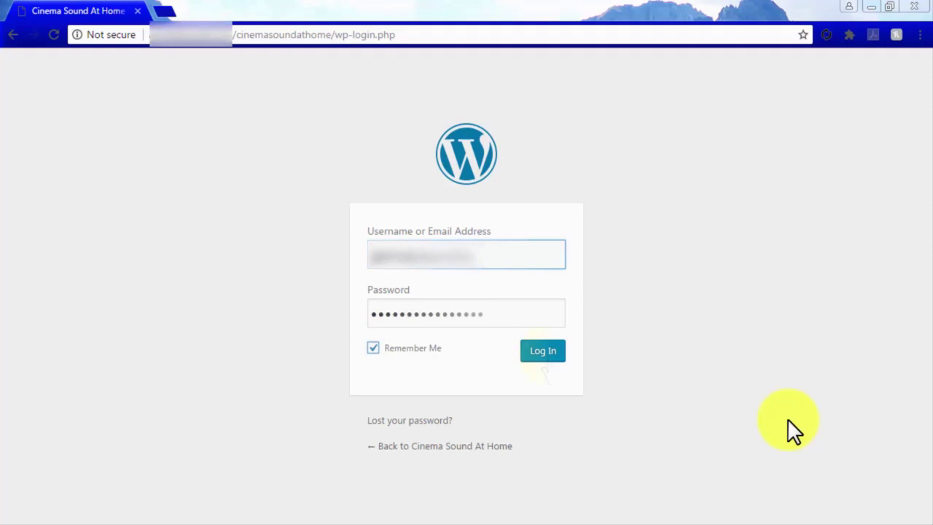
# Log in to the new site's WordPress admin from the installation details.
pyautogui.click(552, 356)
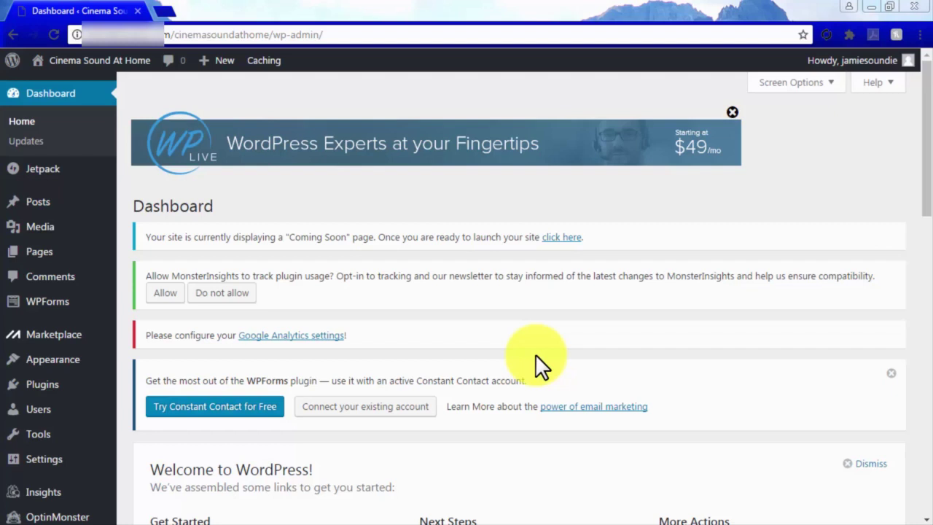
# Search new themes for 'affiliate', then install and activate Reviewgine Affiliate.
pyautogui.moveTo(71, 370)
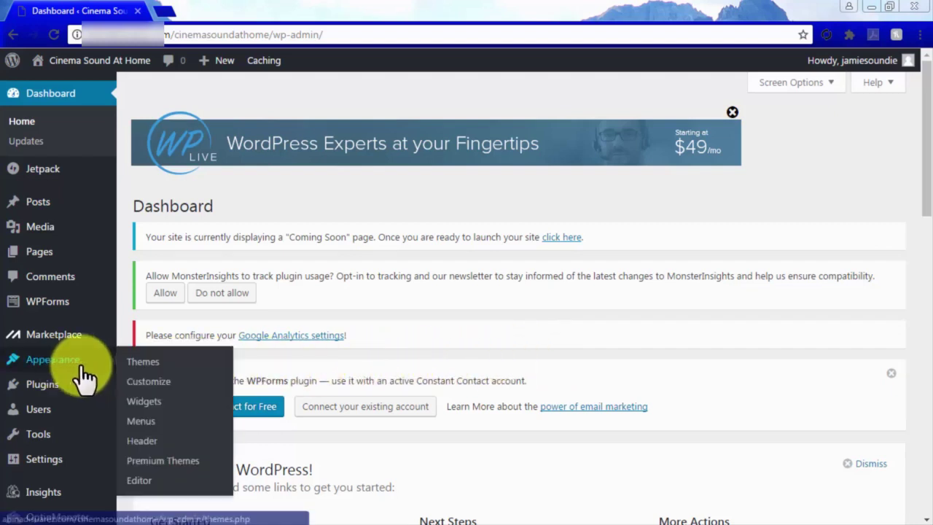
pyautogui.click(155, 361)
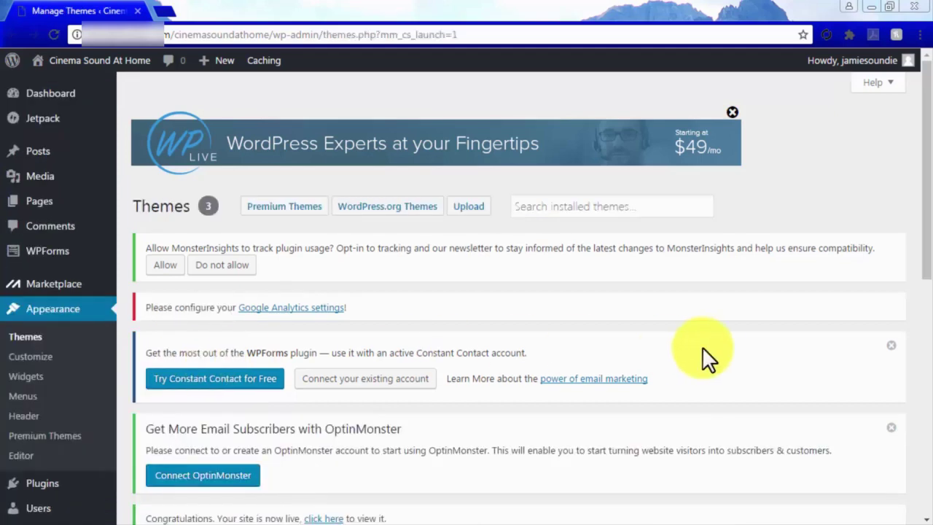
pyautogui.scroll(-8, 707, 349)
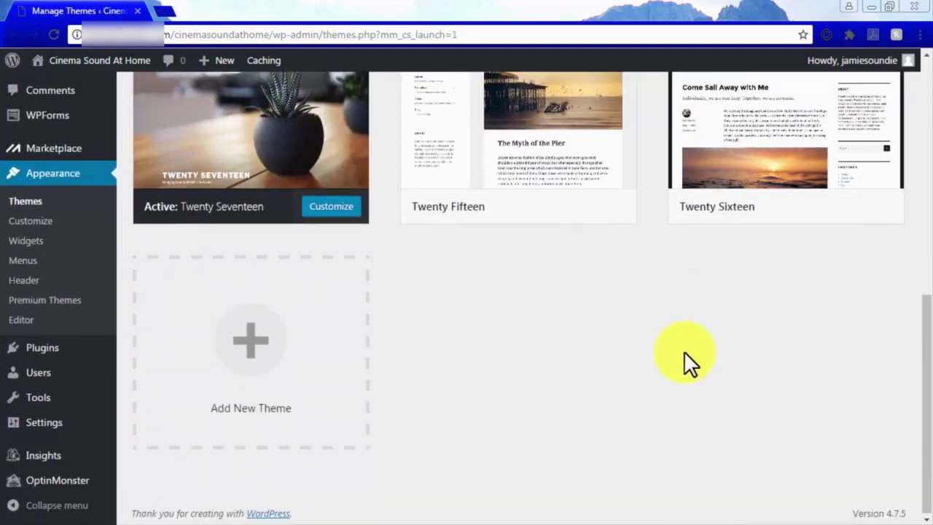
pyautogui.click(254, 372)
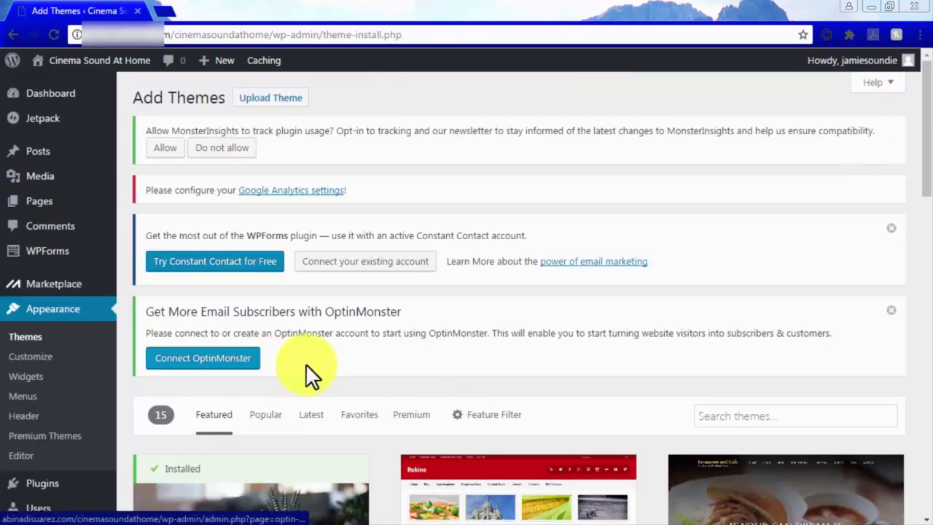
pyautogui.scroll(-1, 639, 370)
pyautogui.scroll(-2, 639, 370)
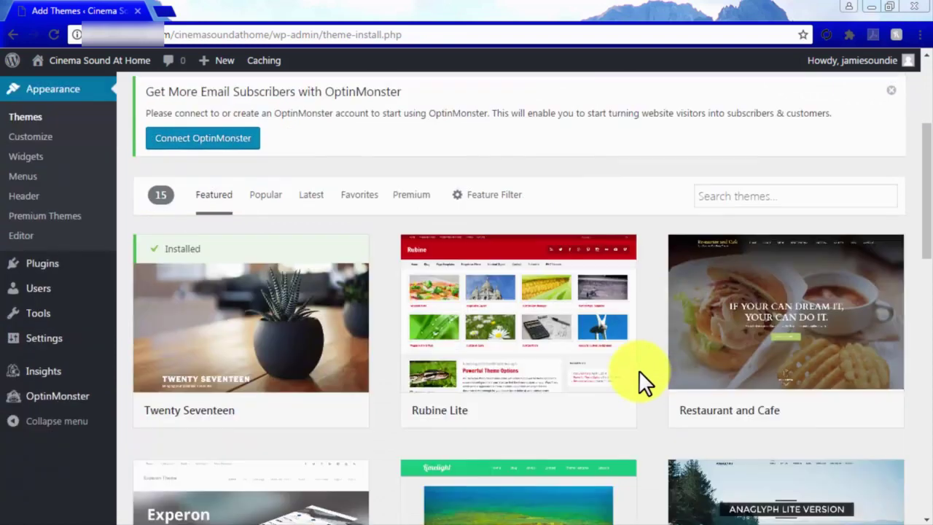
pyautogui.click(765, 196)
pyautogui.write('affiliate')
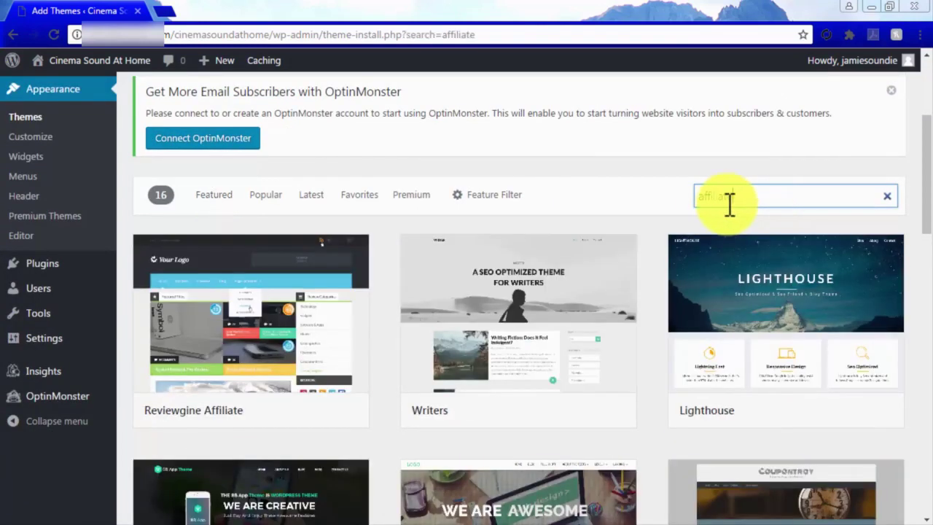
pyautogui.scroll(-1, 657, 204)
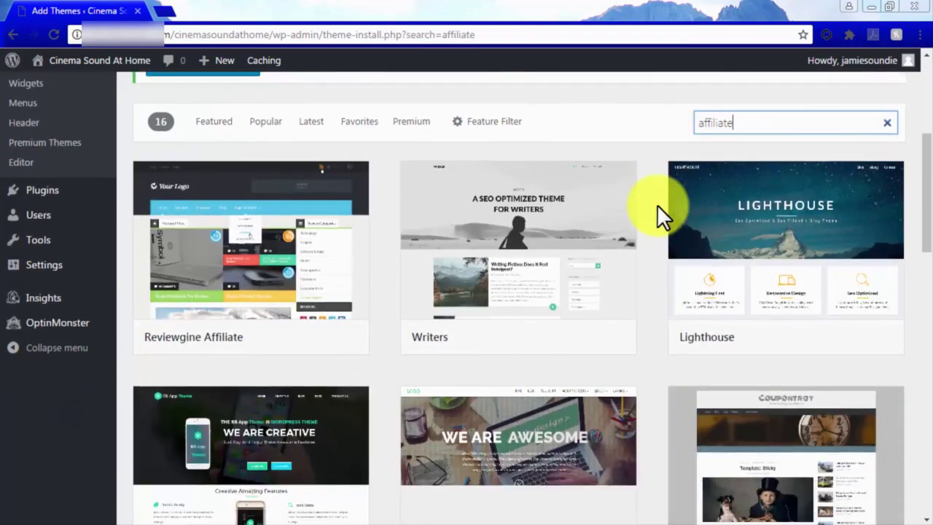
pyautogui.moveTo(283, 271)
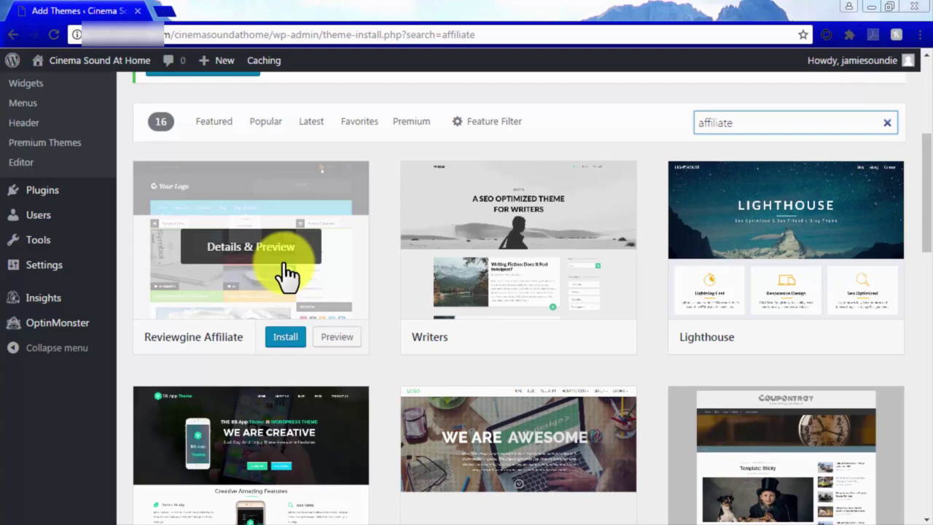
pyautogui.click(285, 343)
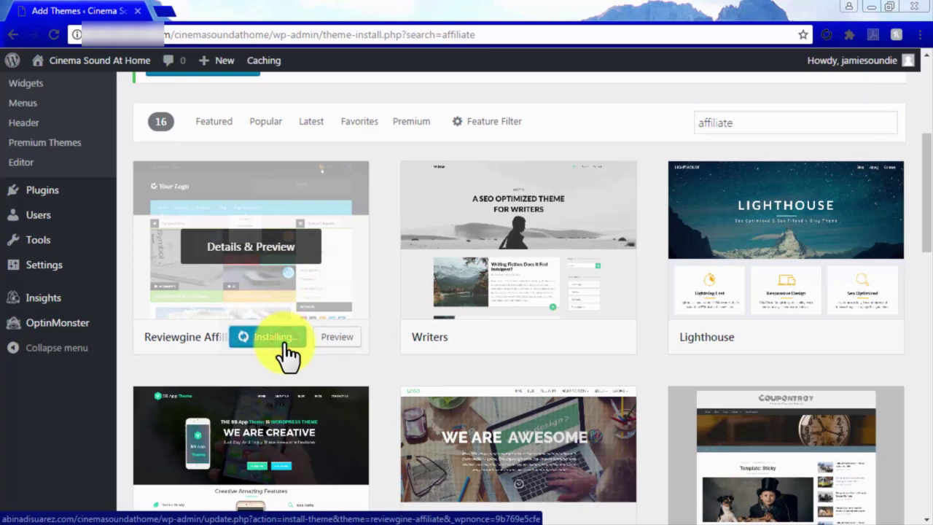
pyautogui.click(264, 340)
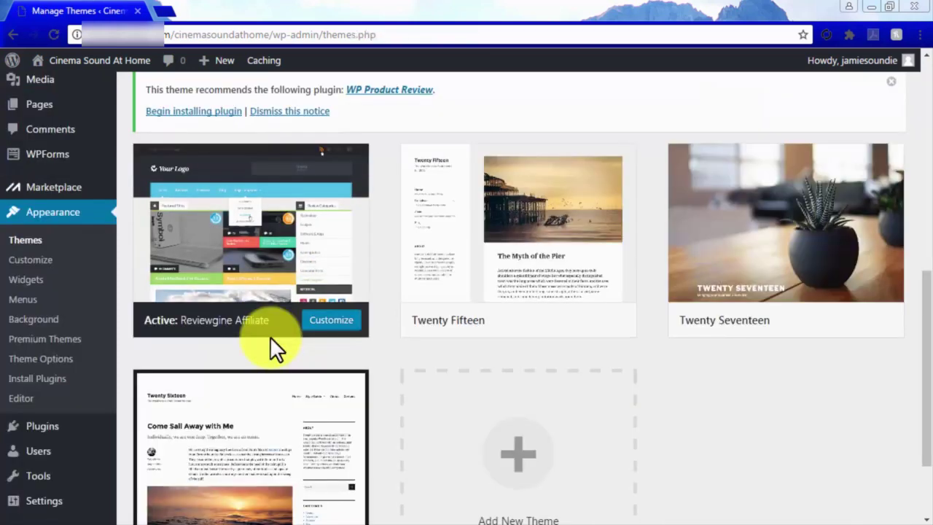
# Preview the Reviewgine Affiliate theme in the Customizer, then close it back to Themes.
pyautogui.click(321, 321)
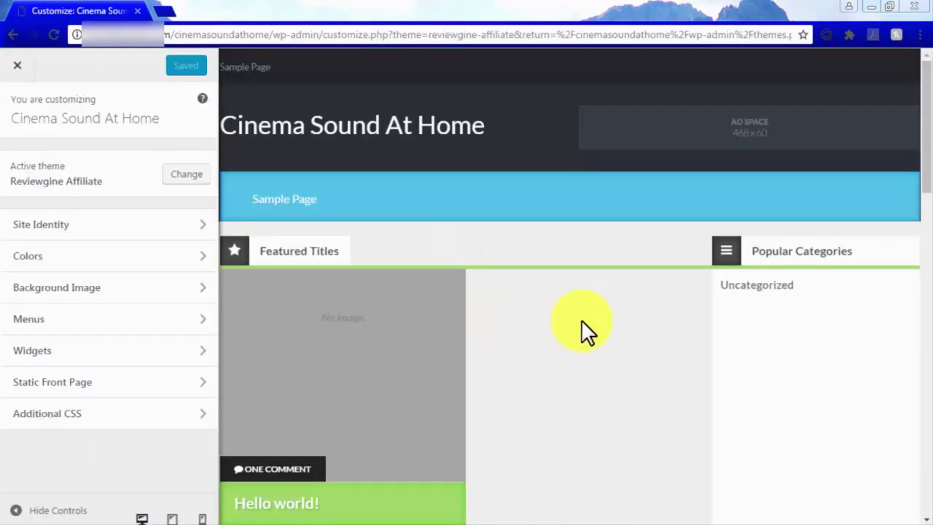
pyautogui.scroll(-4, 581, 320)
pyautogui.scroll(-6, 582, 320)
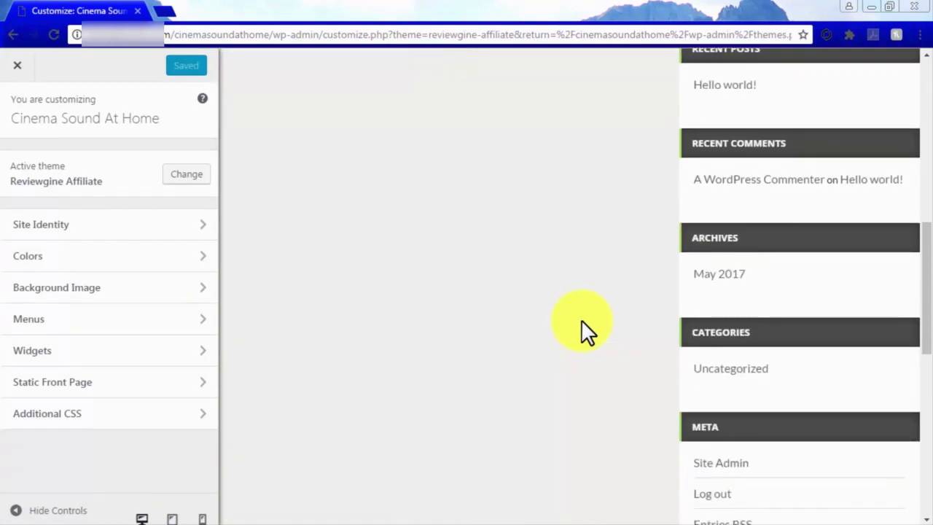
pyautogui.scroll(10, 581, 320)
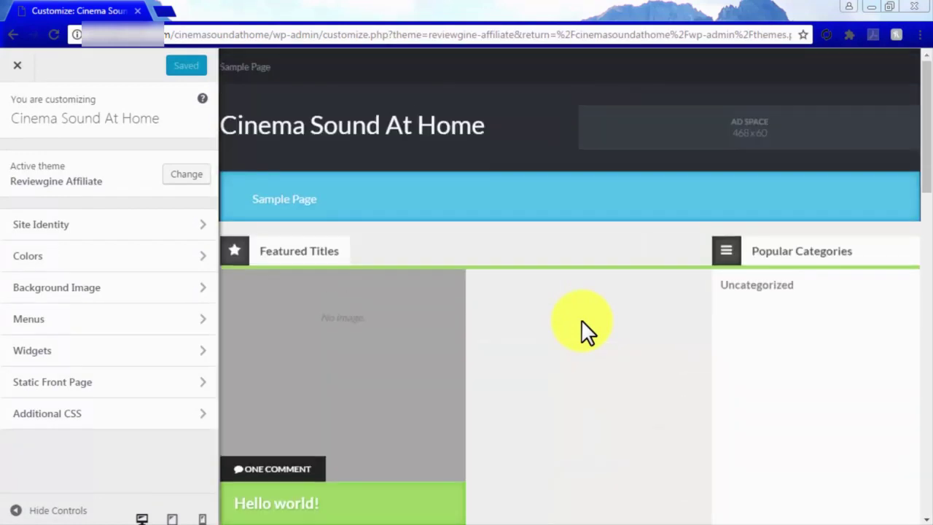
pyautogui.click(15, 65)
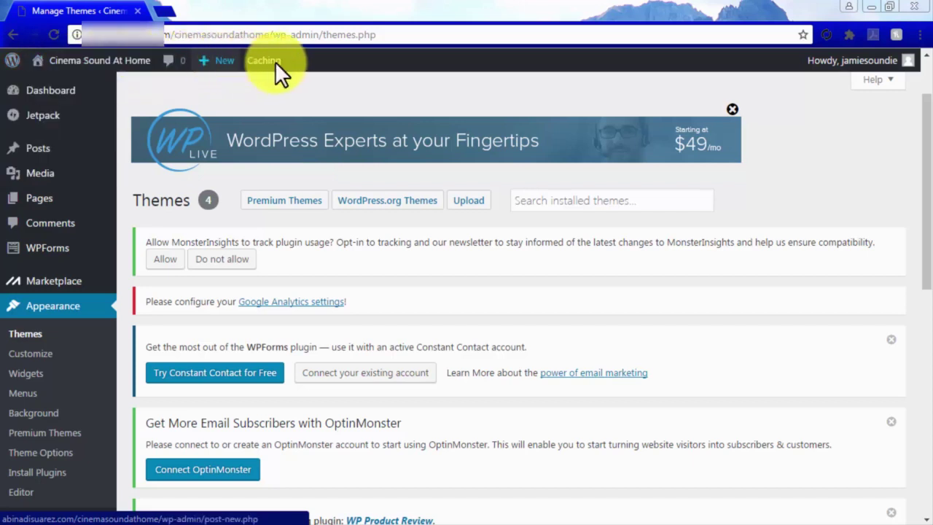
# Create a page titled 'Dolby TruHD Review' and paste in its intro paragraph about home cinema audio.
pyautogui.click(37, 200)
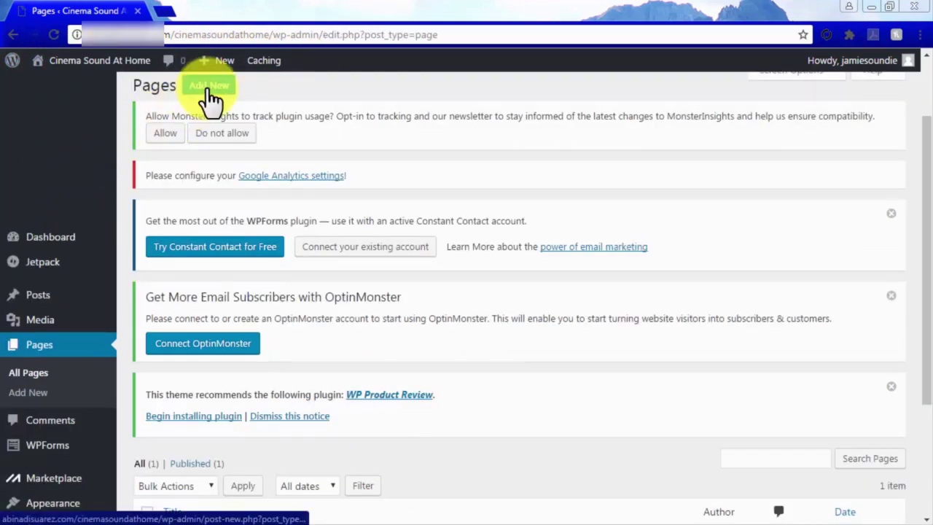
pyautogui.click(207, 88)
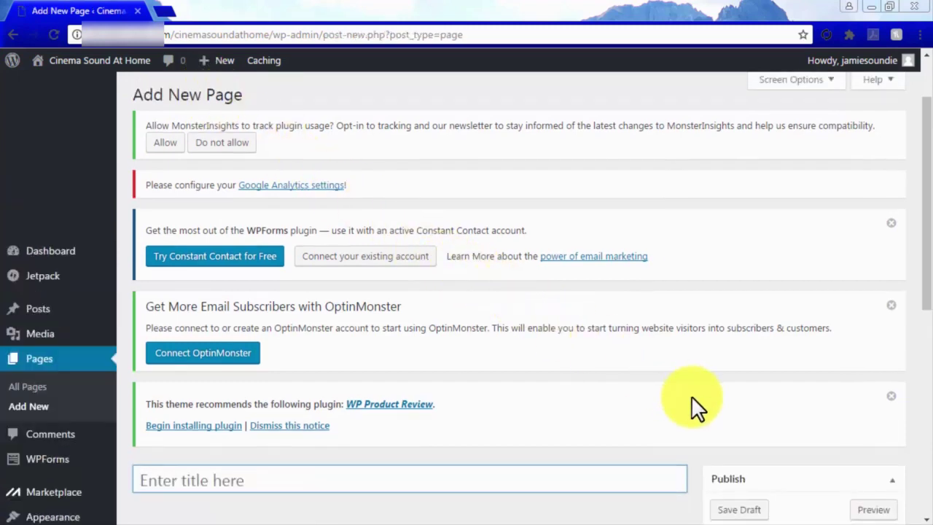
pyautogui.scroll(-2, 691, 395)
pyautogui.scroll(-2, 691, 396)
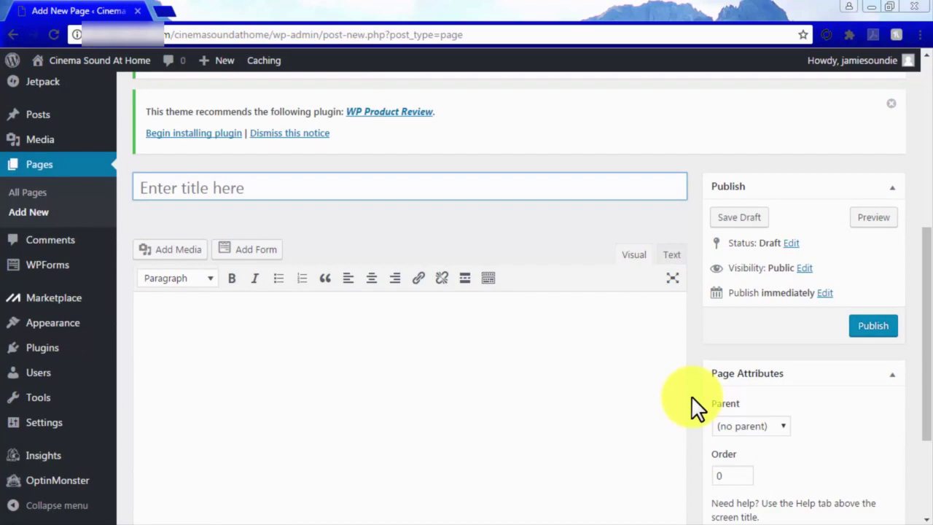
pyautogui.click(475, 192)
pyautogui.write('Dolby TruHD Review')
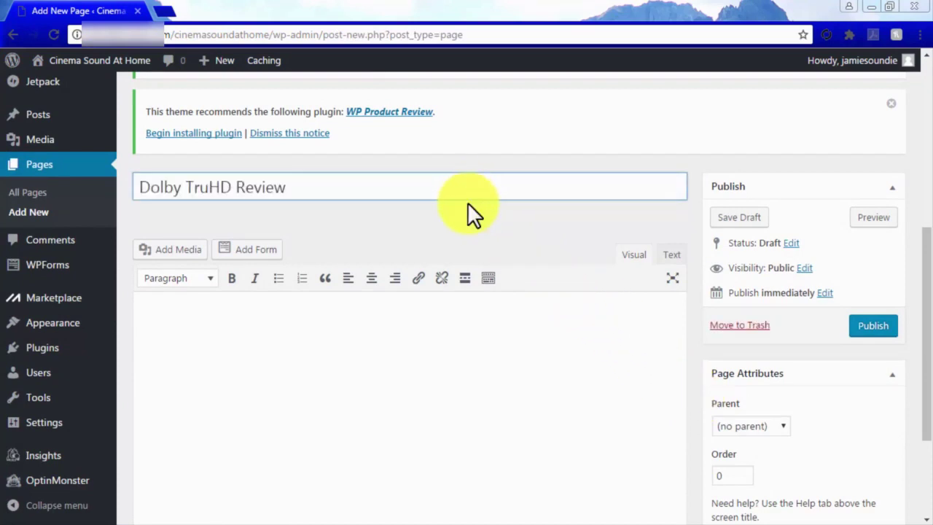
pyautogui.scroll(-1, 462, 328)
pyautogui.click(462, 328)
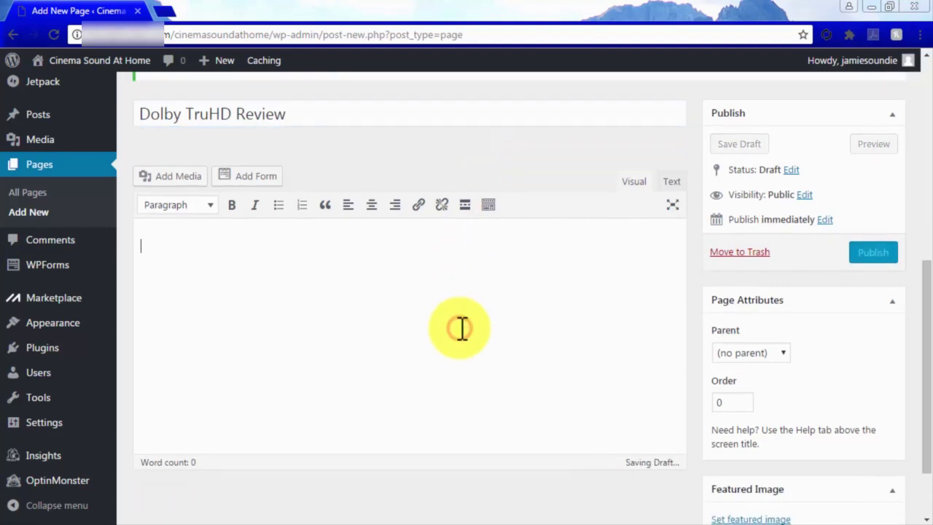
pyautogui.hotkey('ctrl', 'v')
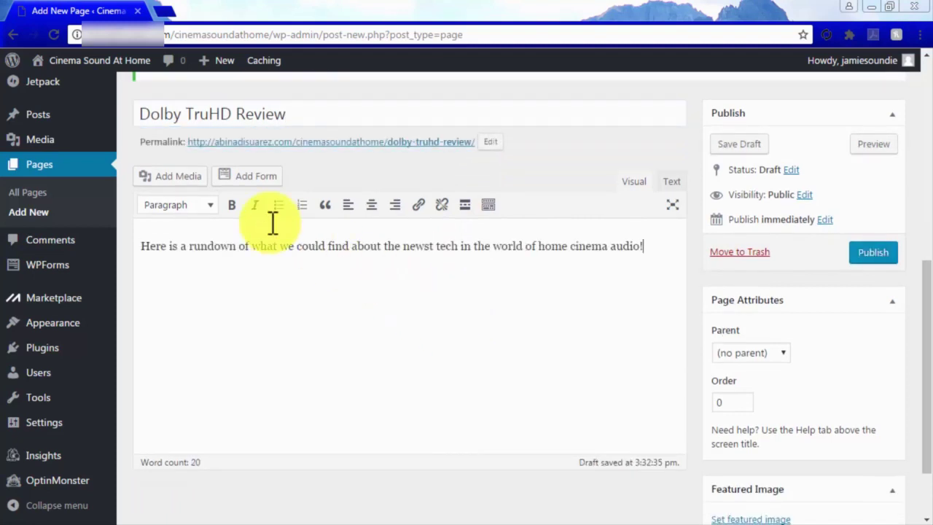
pyautogui.click(186, 182)
# Set the Dolby TrueHD image as the page's featured image and publish the page.
pyautogui.click(76, 143)
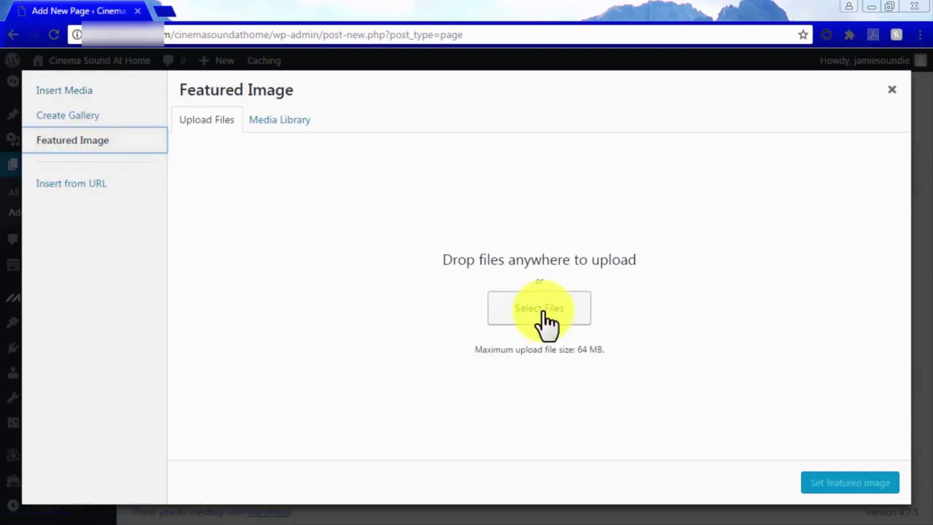
pyautogui.click(858, 493)
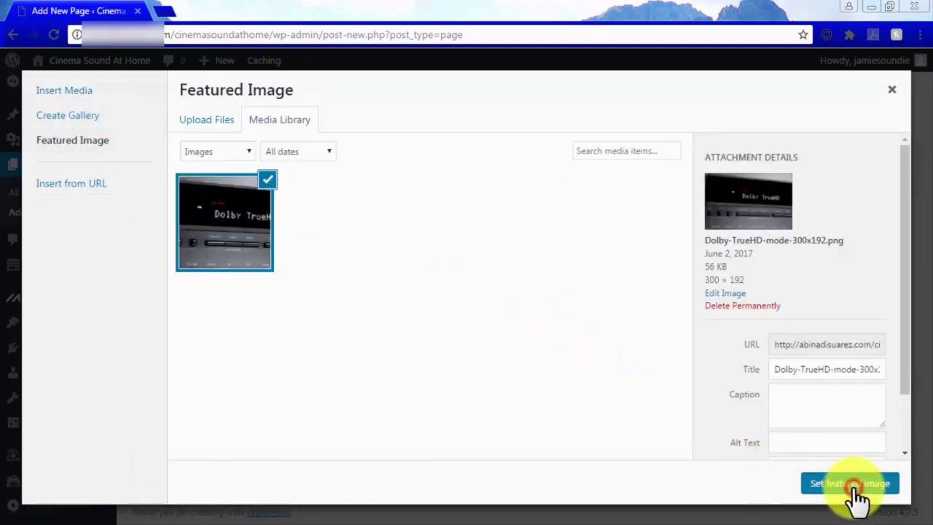
pyautogui.scroll(-3, 854, 488)
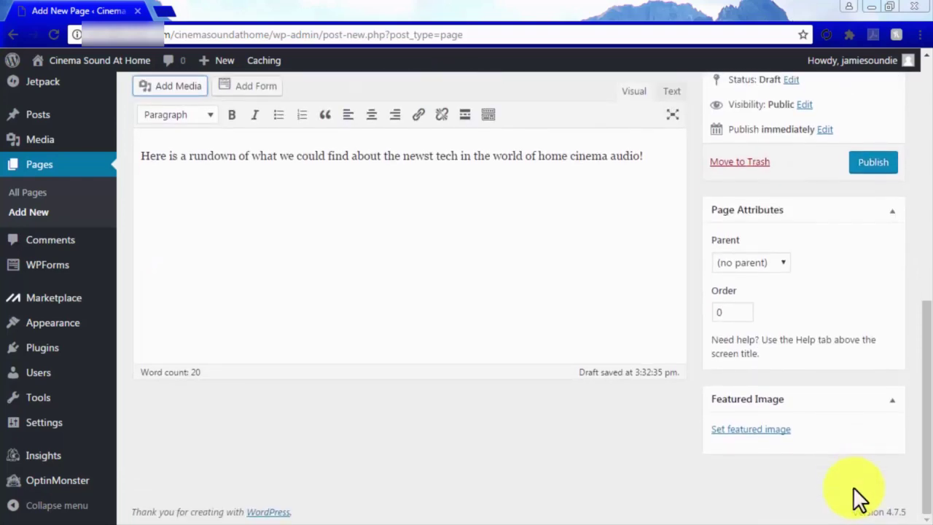
pyautogui.scroll(5, 859, 496)
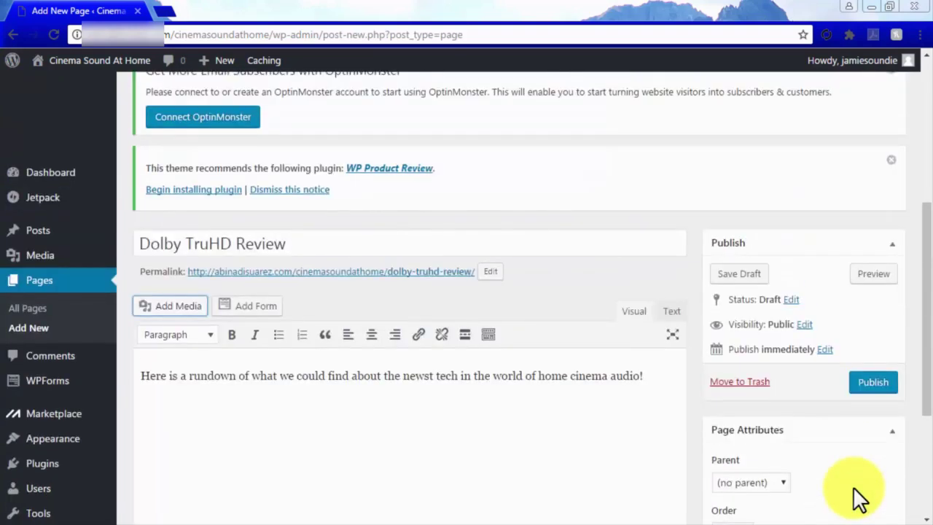
pyautogui.click(866, 397)
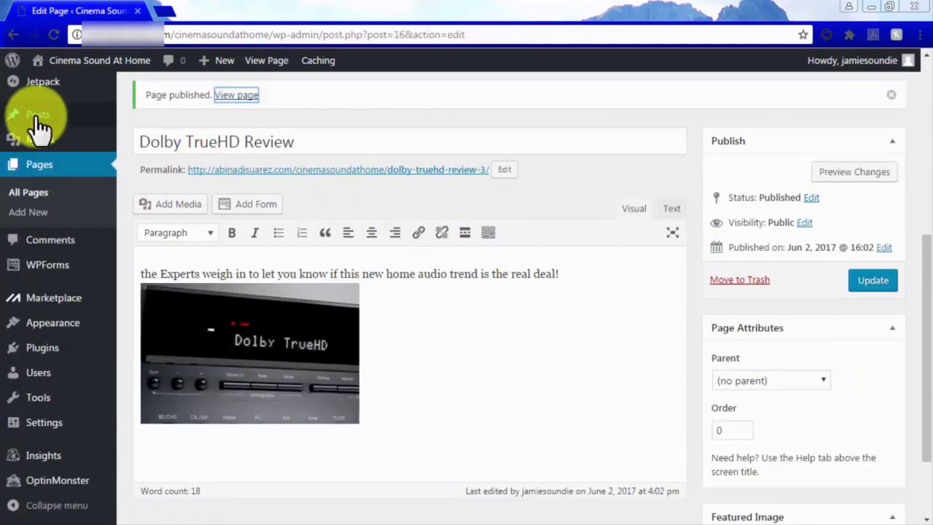
pyautogui.moveTo(37, 124)
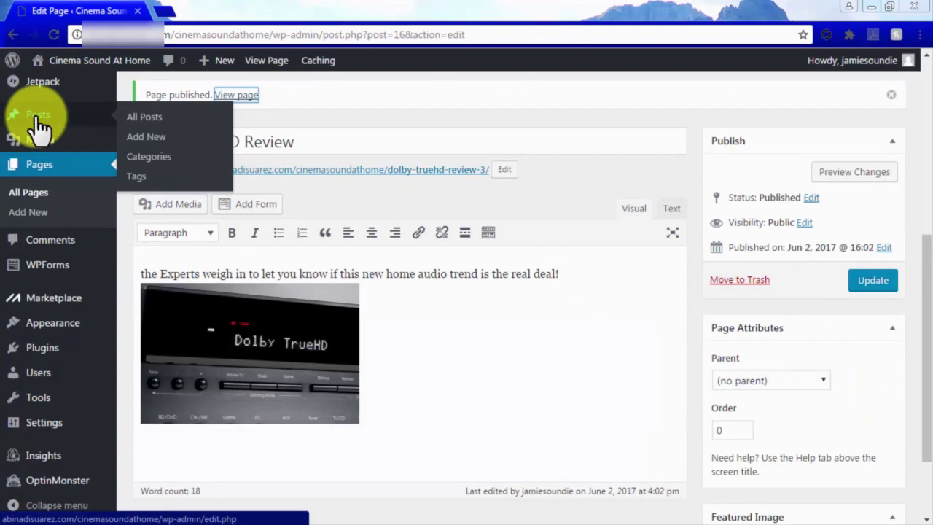
# Start a new post titled 'What Makes TrueHD unique?'.
pyautogui.click(143, 138)
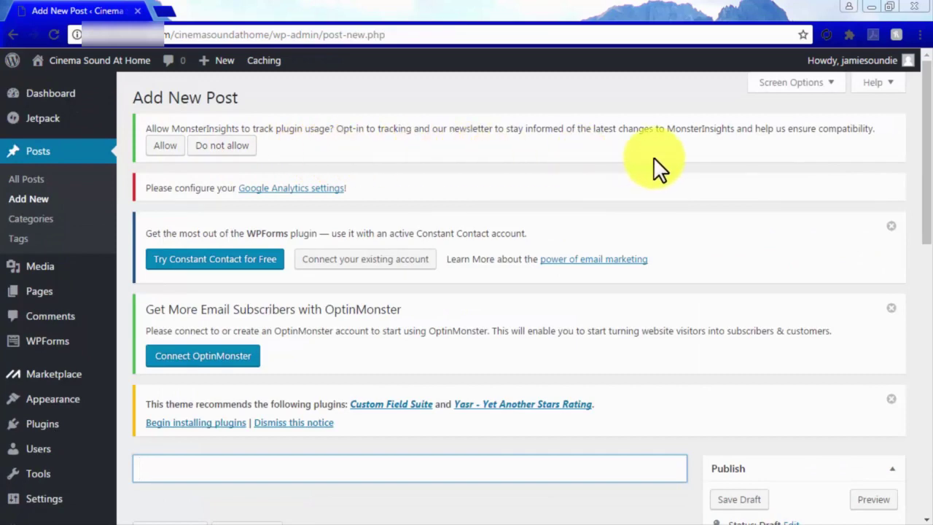
pyautogui.scroll(-3, 703, 156)
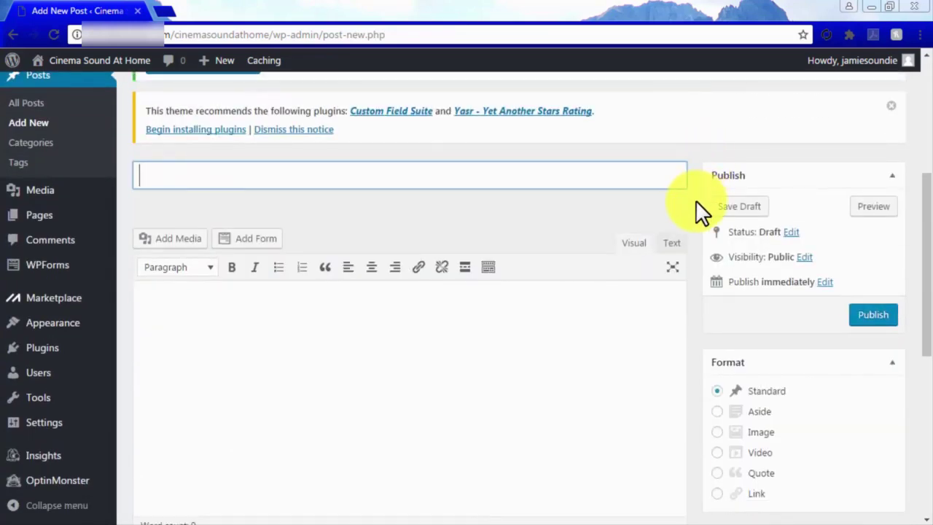
pyautogui.write('What Makes TrueHD unique?')
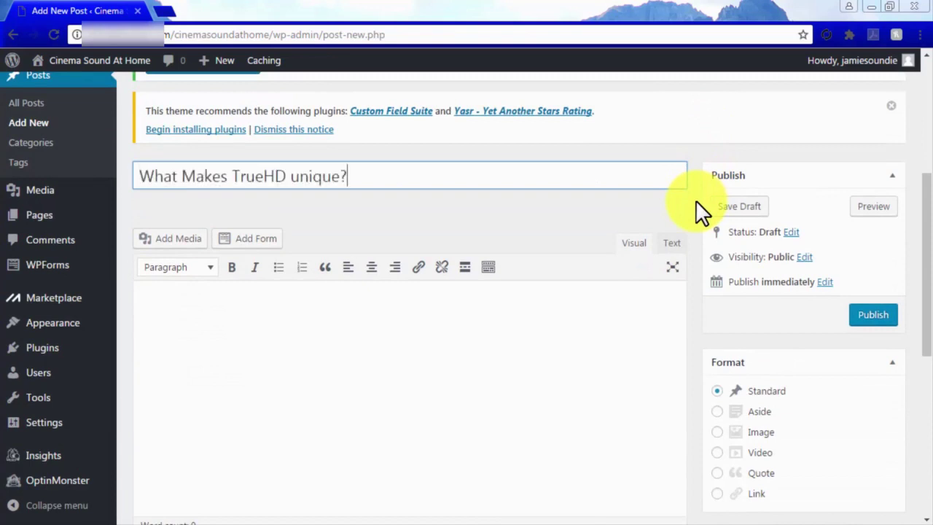
# Add the tag 'surround sound' to the post.
pyautogui.scroll(-1, 695, 200)
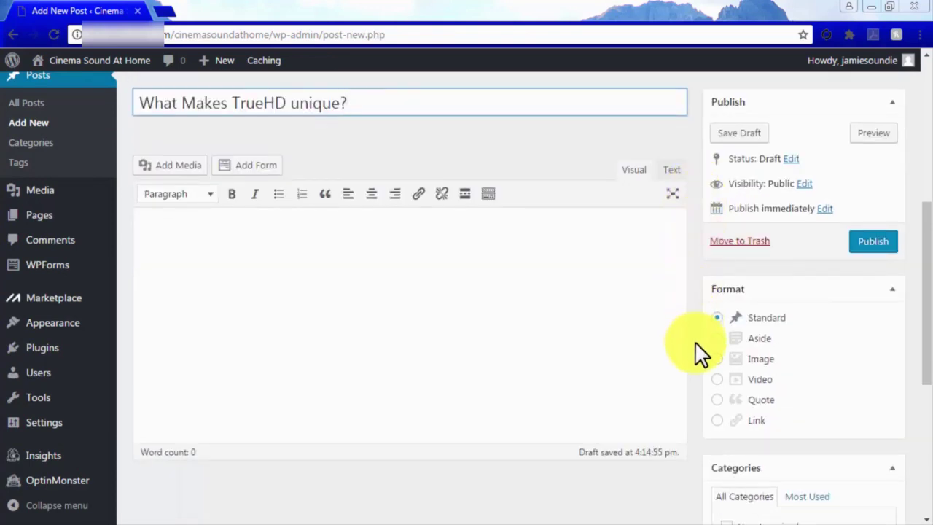
pyautogui.scroll(-1, 694, 341)
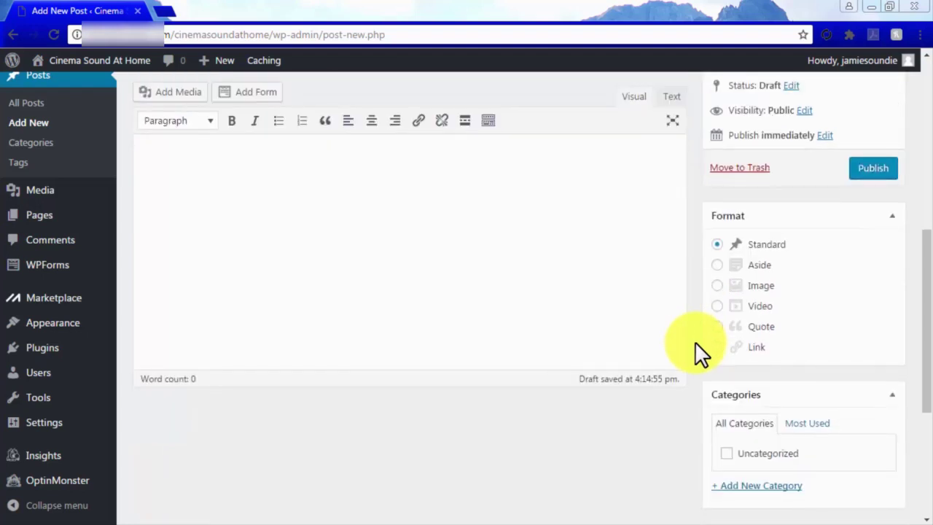
pyautogui.scroll(-1, 695, 353)
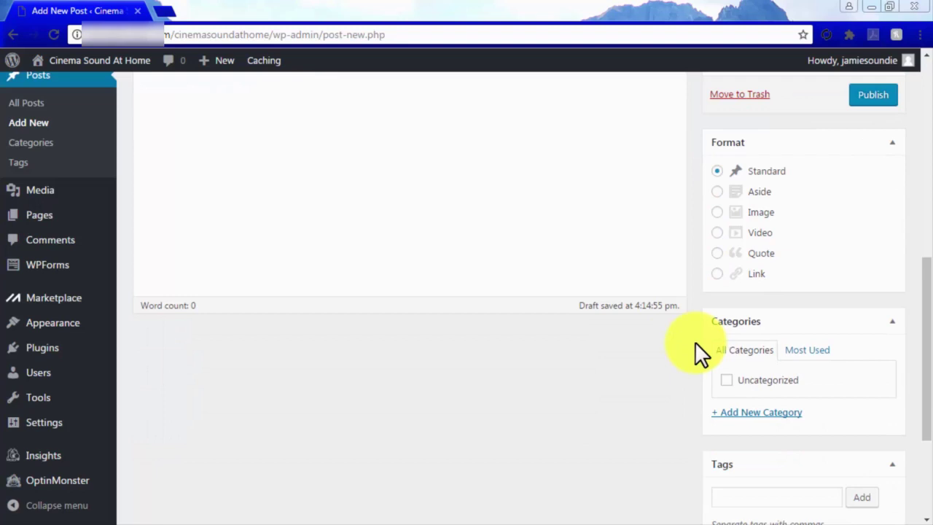
pyautogui.scroll(-3, 695, 343)
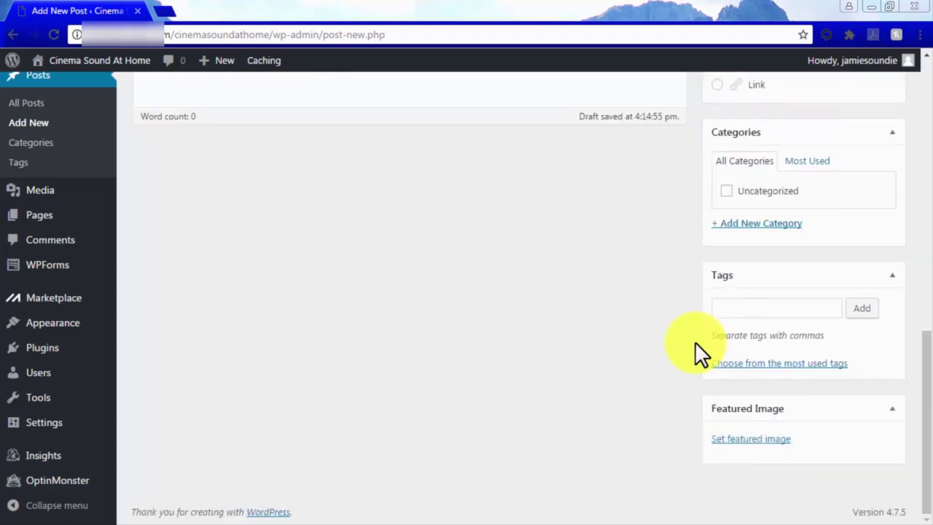
pyautogui.click(753, 312)
pyautogui.write('surround sound')
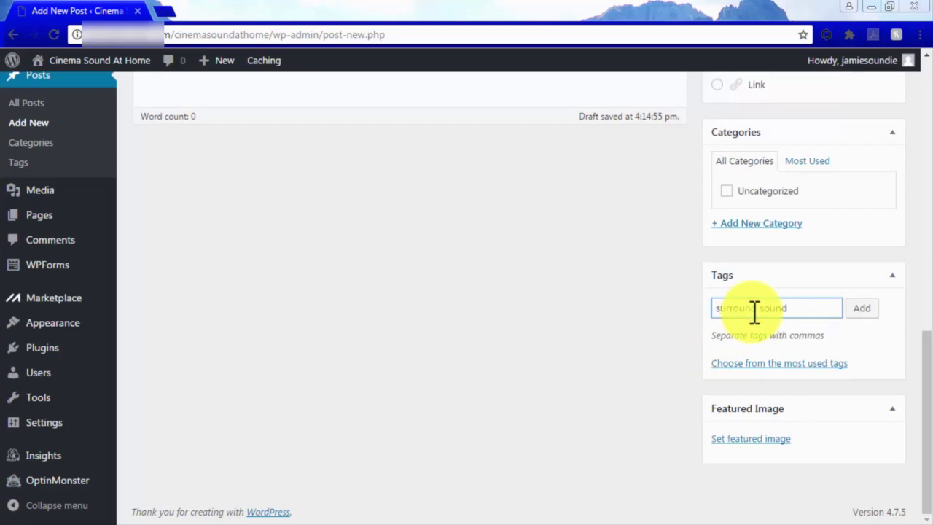
pyautogui.click(861, 309)
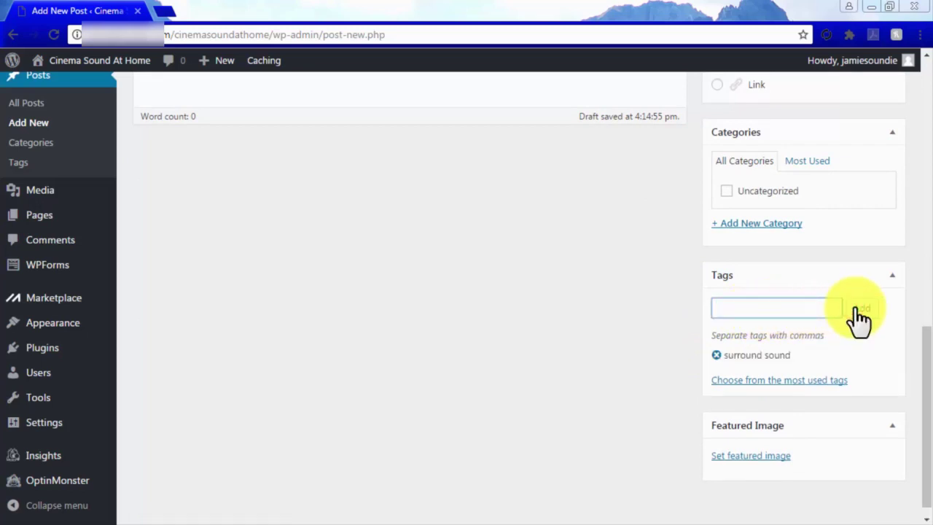
pyautogui.scroll(5, 857, 309)
pyautogui.scroll(1, 856, 308)
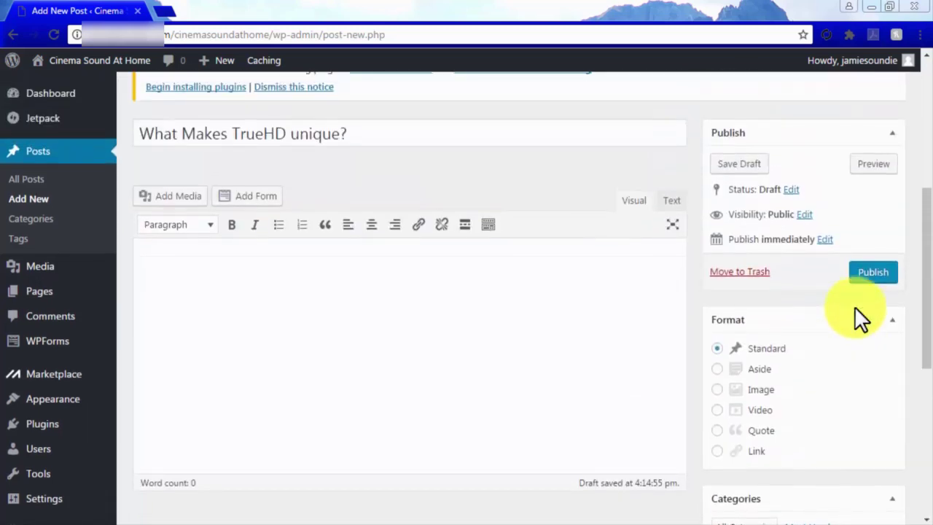
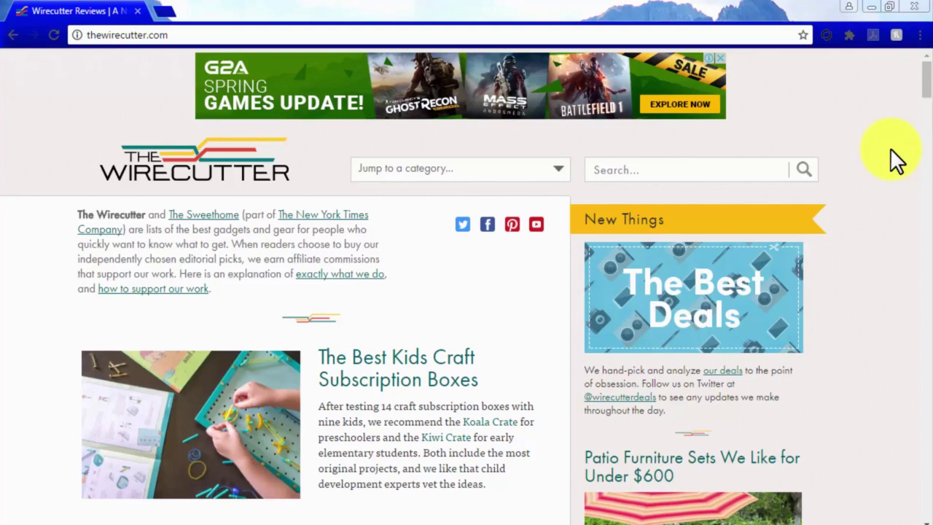
# Open The Wirecutter's Best Wi-Fi Hotspot review and read down through it.
pyautogui.scroll(-5, 891, 148)
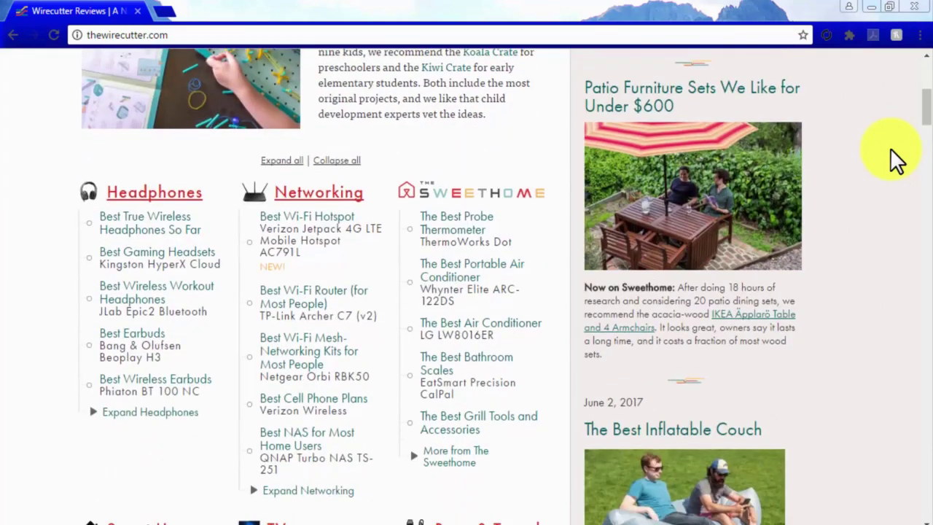
pyautogui.click(327, 219)
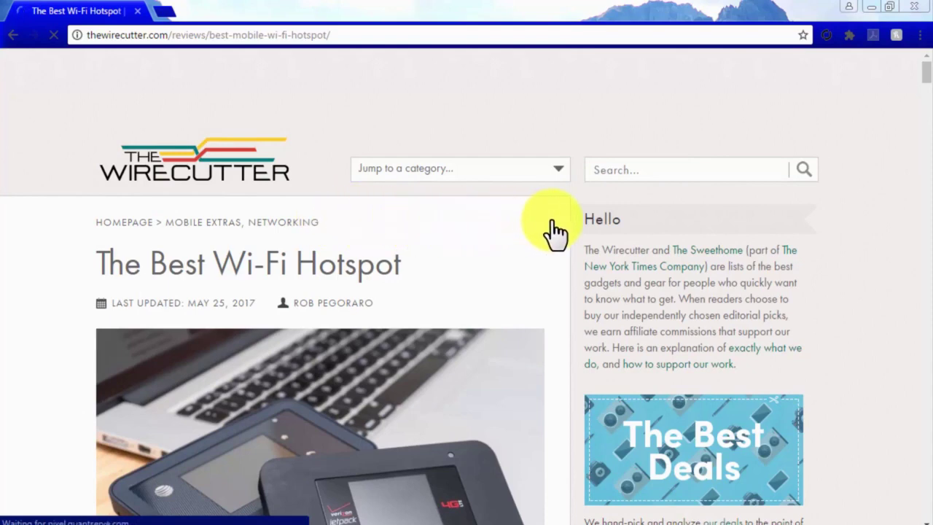
pyautogui.scroll(-8, 599, 221)
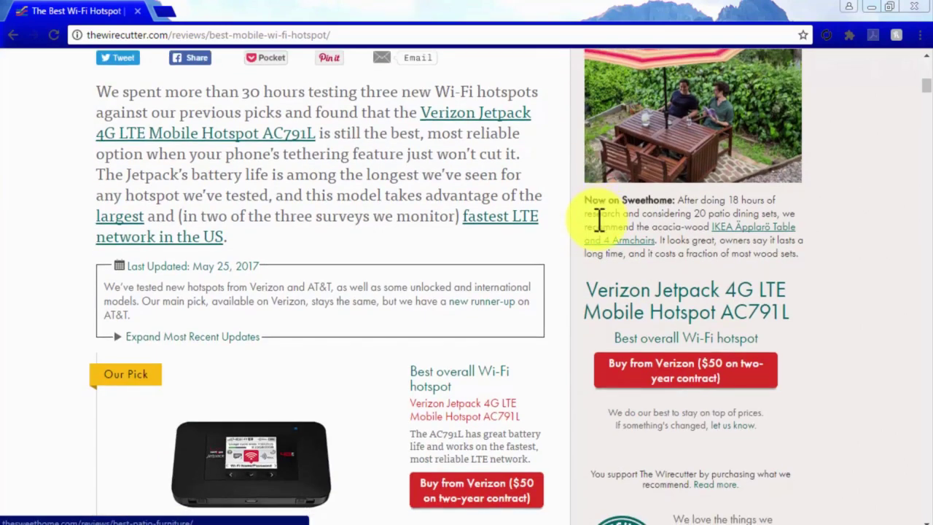
pyautogui.scroll(-2, 599, 228)
pyautogui.scroll(-3, 599, 227)
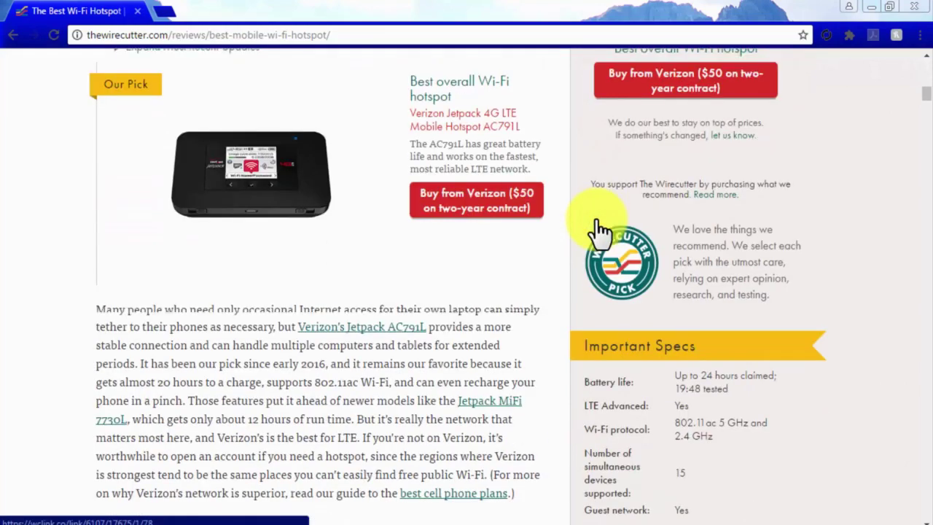
pyautogui.scroll(-3, 596, 220)
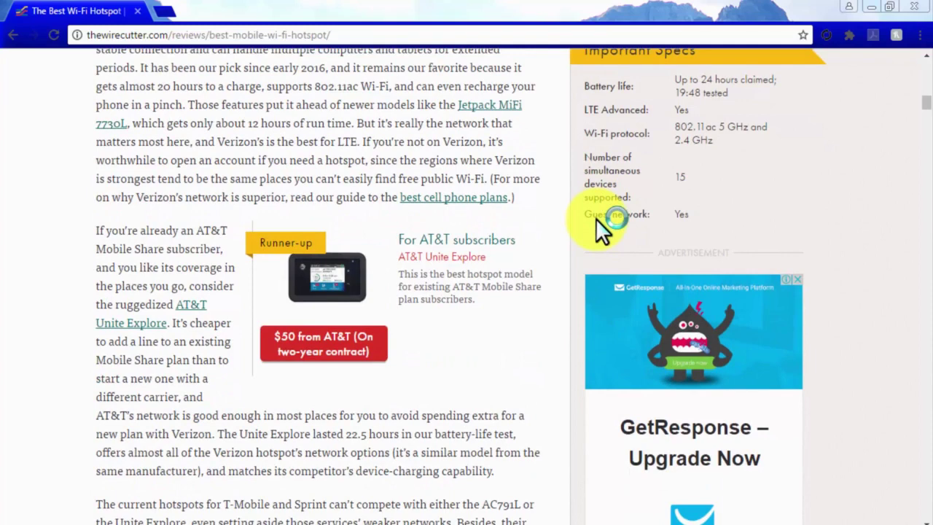
pyautogui.scroll(-2, 597, 219)
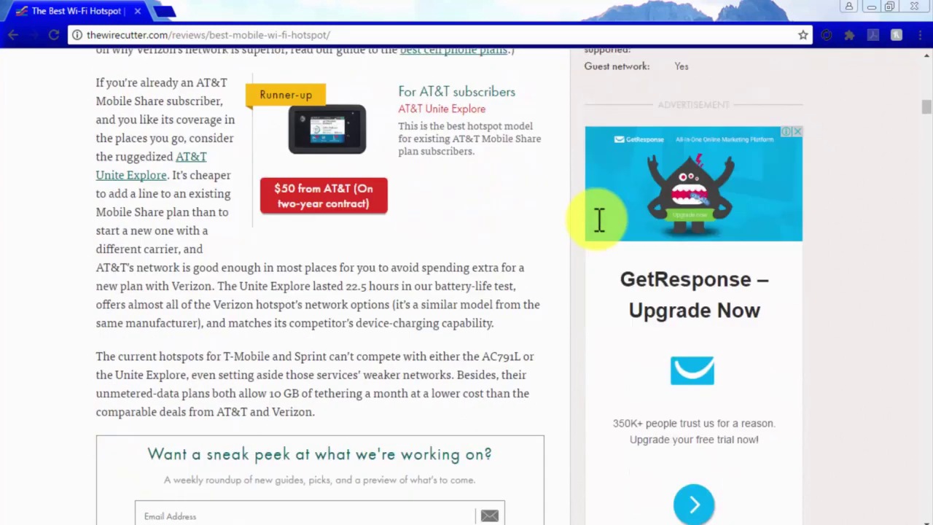
pyautogui.scroll(-1, 599, 219)
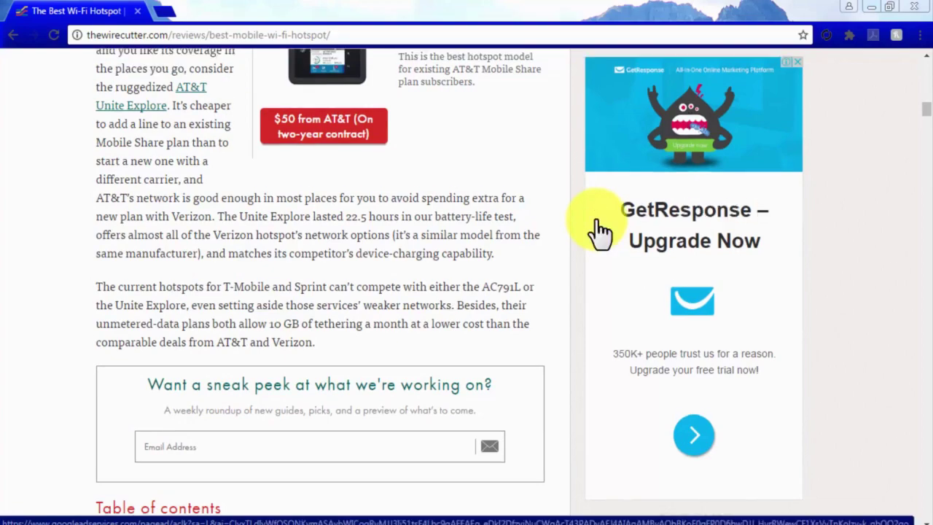
pyautogui.scroll(5, 599, 219)
pyautogui.scroll(9, 600, 219)
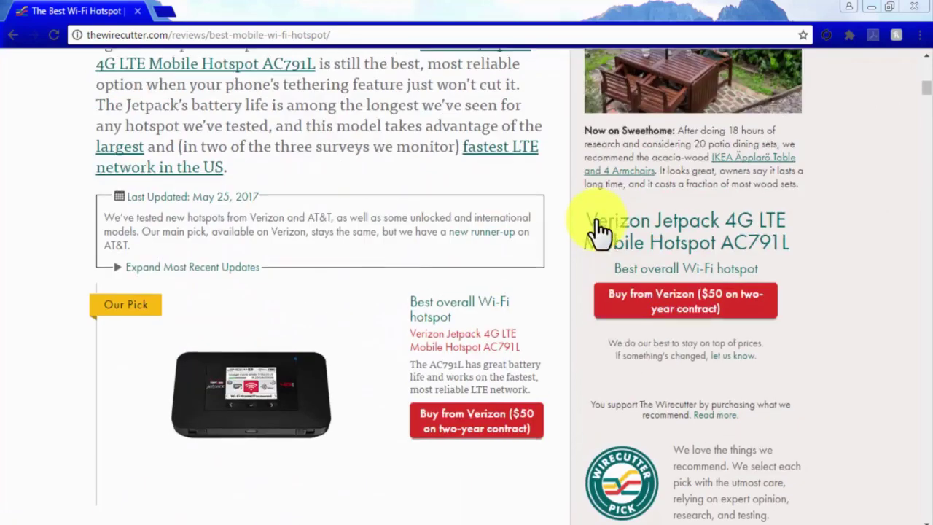
pyautogui.scroll(4, 599, 232)
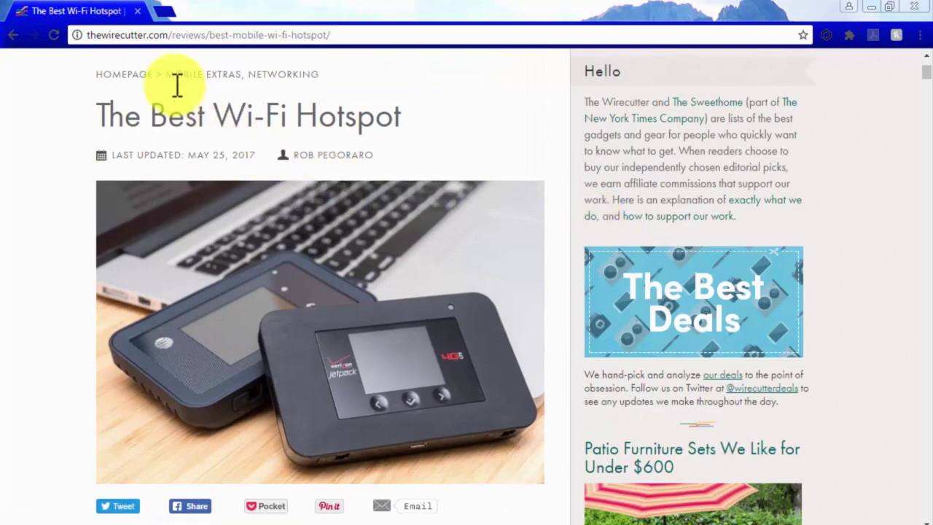
# Return to the Wirecutter homepage and browse the Best Wireless Workout Headphones review.
pyautogui.click(138, 76)
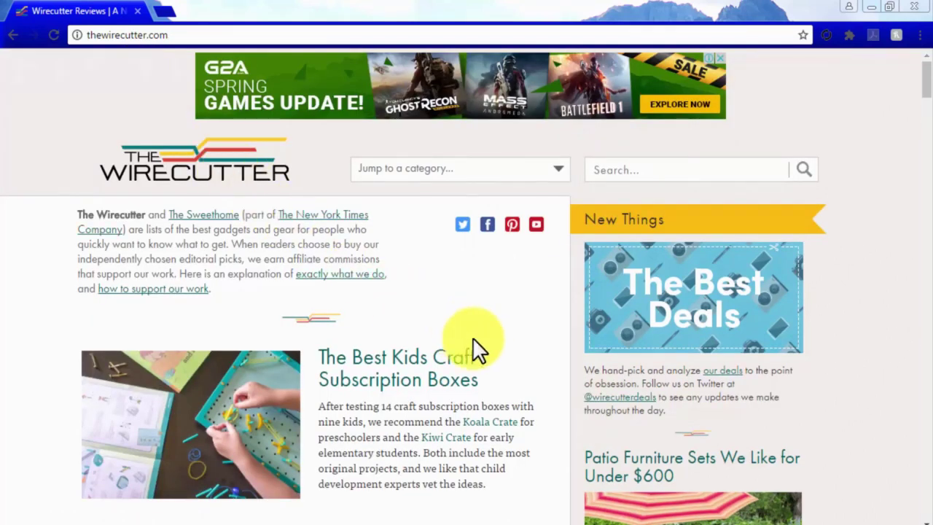
pyautogui.scroll(-6, 474, 342)
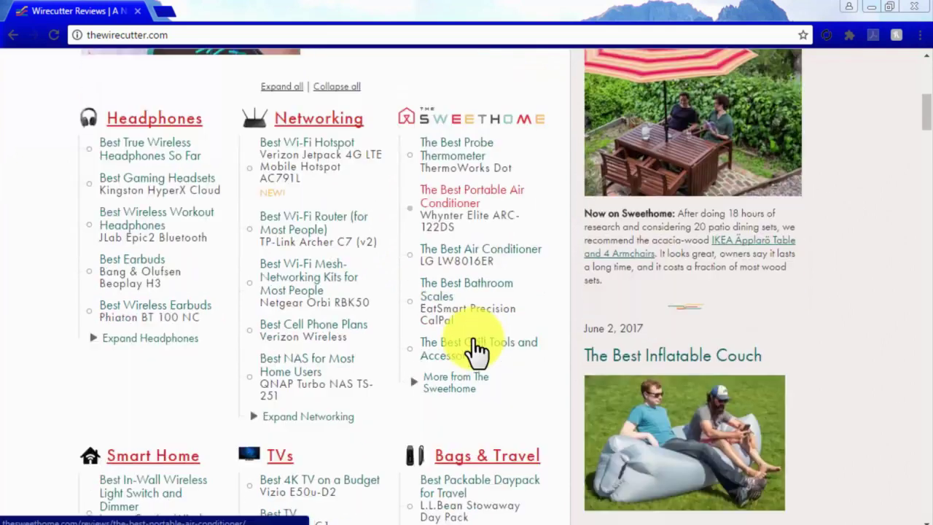
pyautogui.click(137, 227)
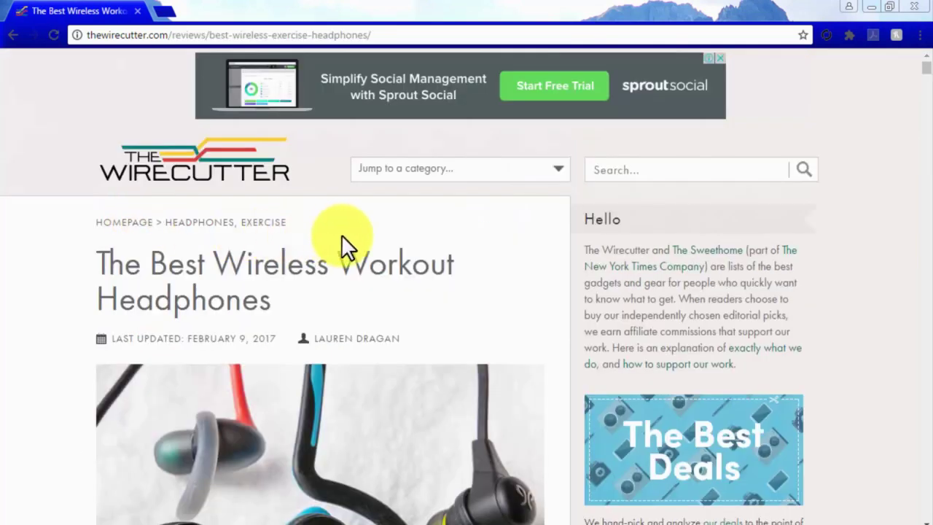
pyautogui.scroll(-4, 561, 235)
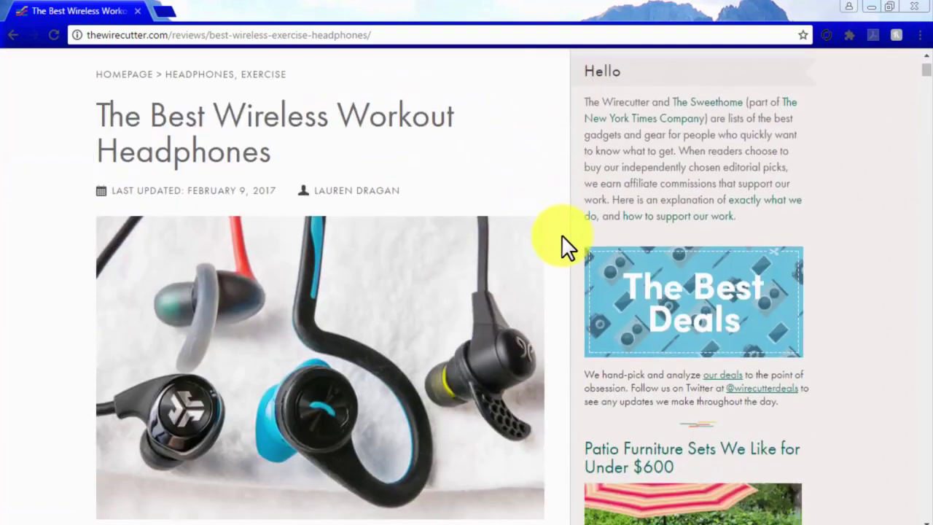
pyautogui.scroll(-4, 561, 235)
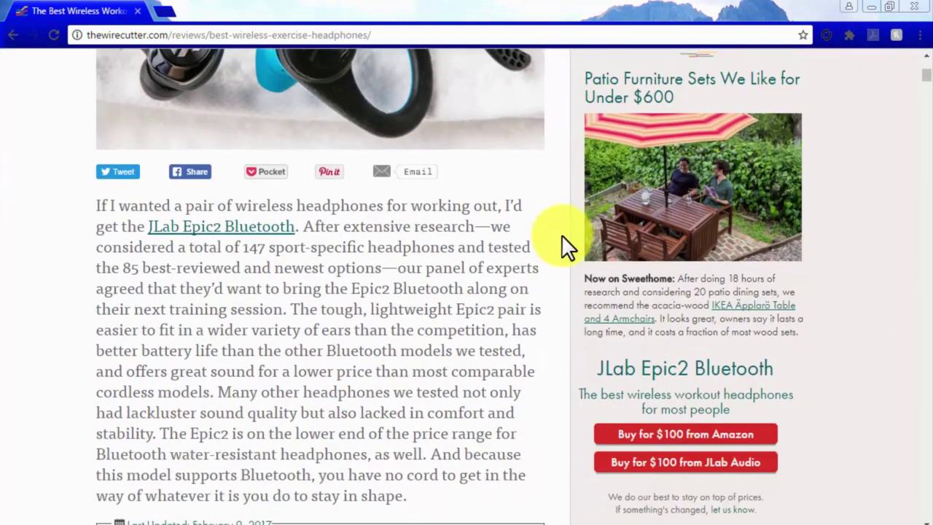
pyautogui.scroll(-8, 561, 235)
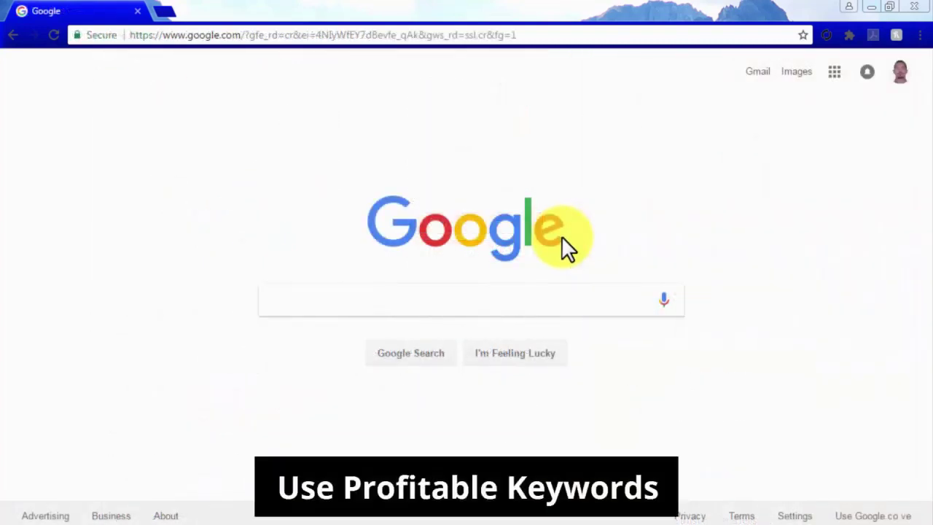
# Google 'best gaming headphone' and open The Wirecutter's 'The Best Gaming Headsets' result.
pyautogui.click(589, 295)
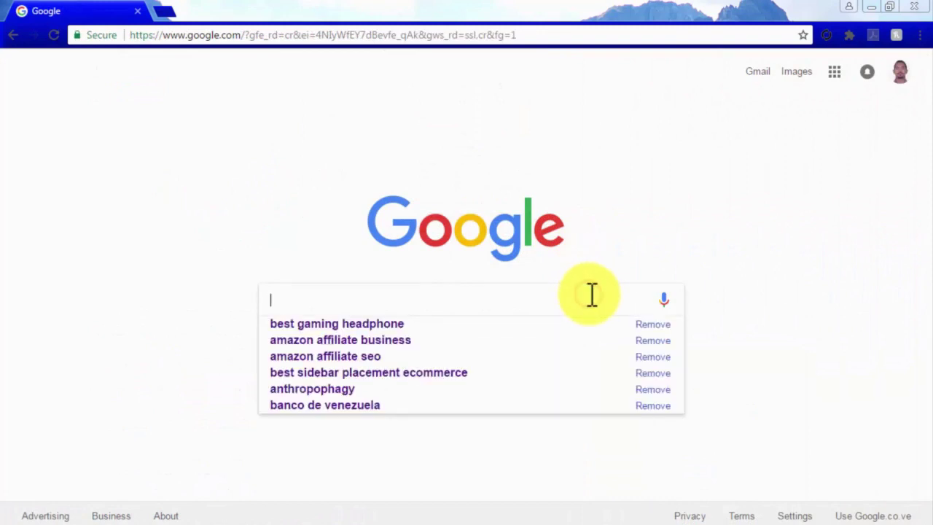
pyautogui.write('best ga')
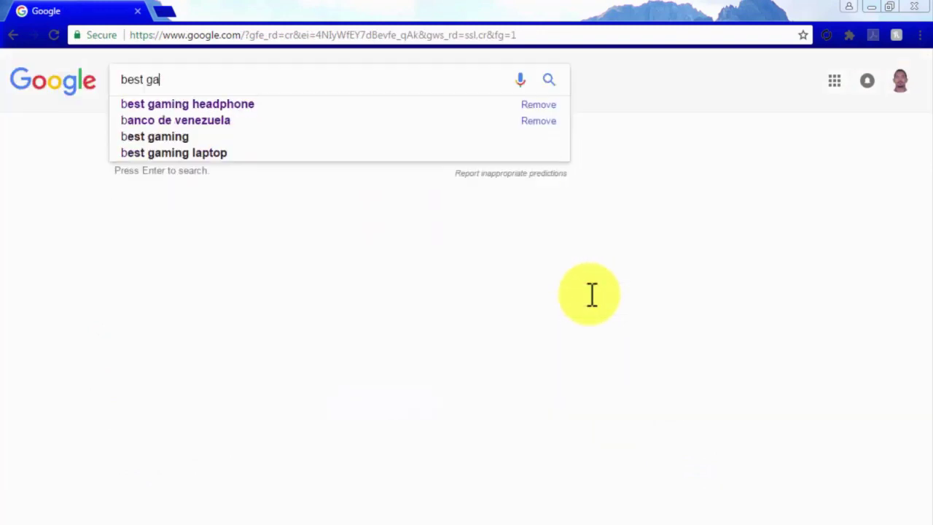
pyautogui.write('ming ')
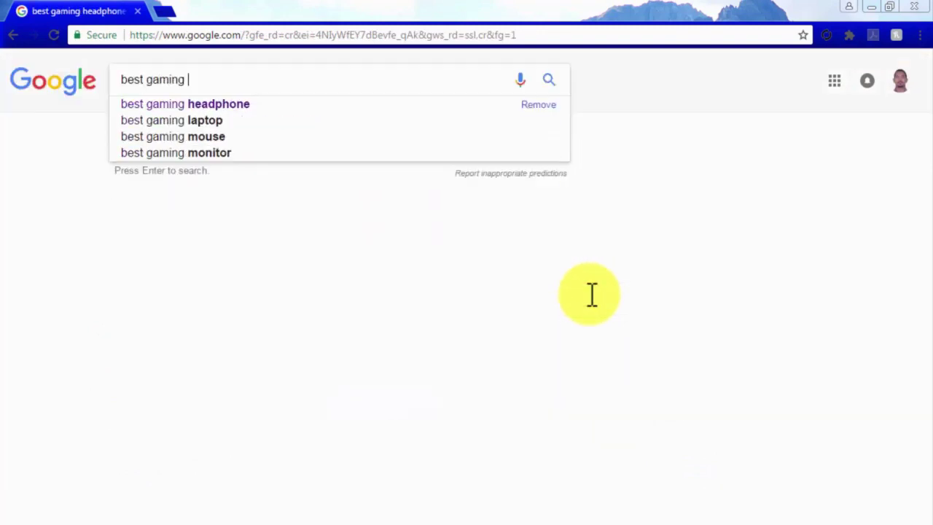
pyautogui.write('headphones')
pyautogui.press('BackSpace')
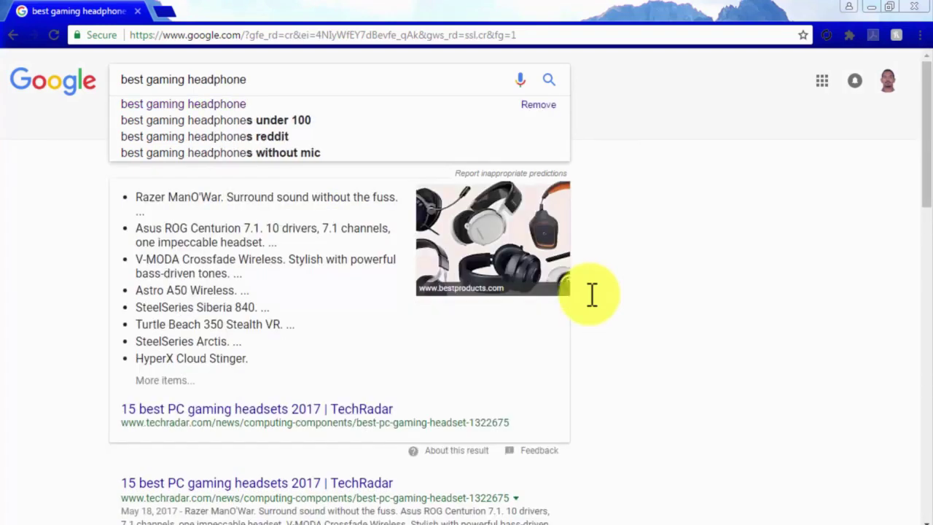
pyautogui.scroll(-3, 589, 293)
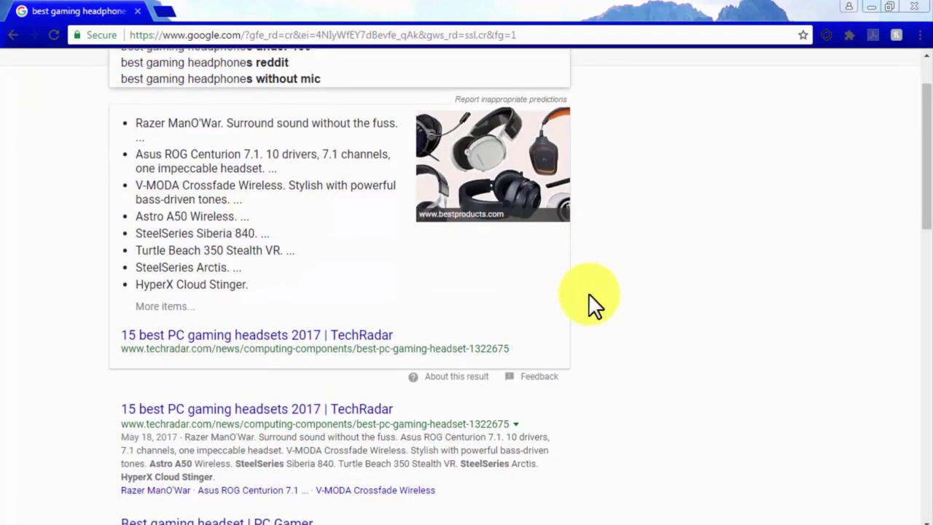
pyautogui.scroll(-2, 589, 294)
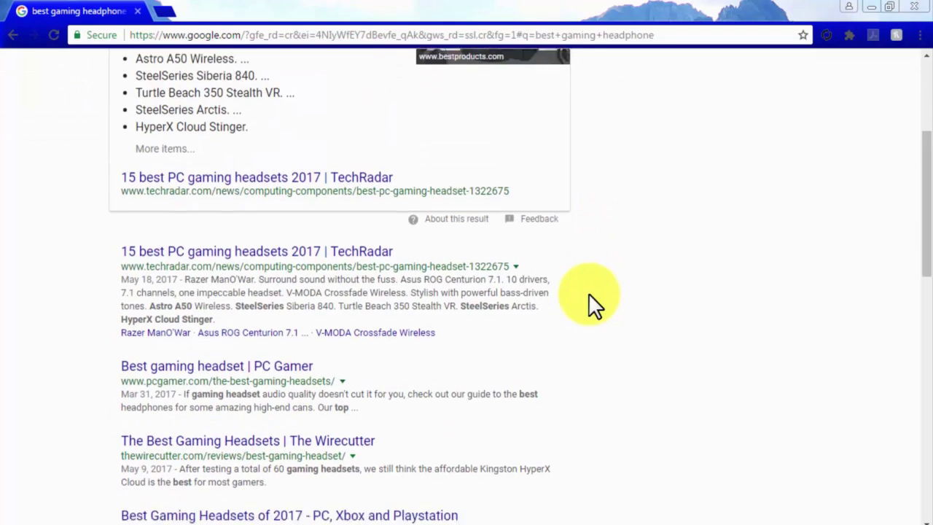
pyautogui.click(315, 303)
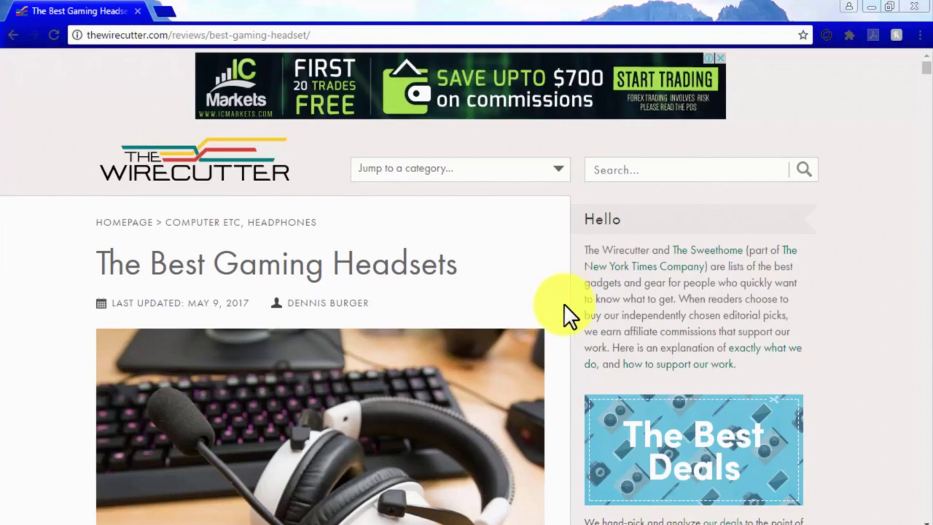
# Skim the gaming headset picks, Kingston HyperX Cloud and the wireless LucidSound LS30.
pyautogui.scroll(-4, 564, 305)
pyautogui.scroll(-2, 565, 305)
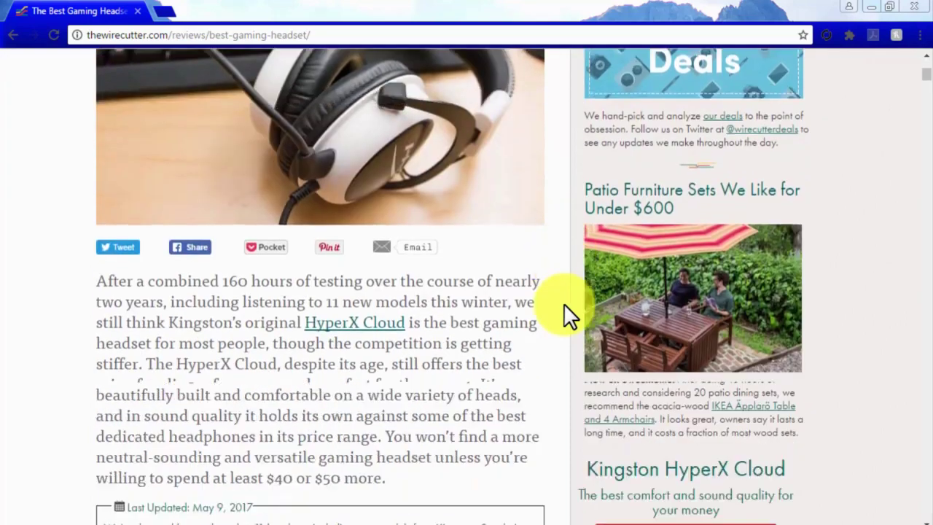
pyautogui.scroll(-4, 563, 303)
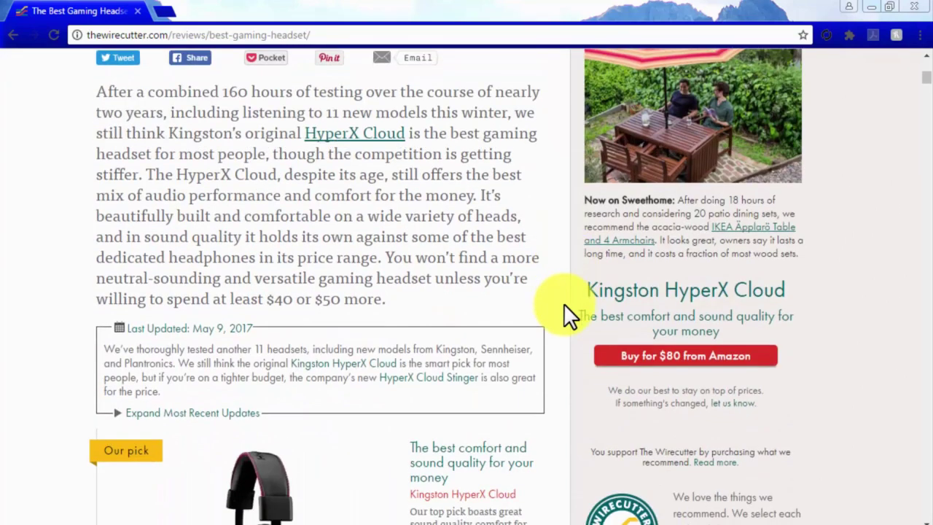
pyautogui.scroll(-1, 569, 315)
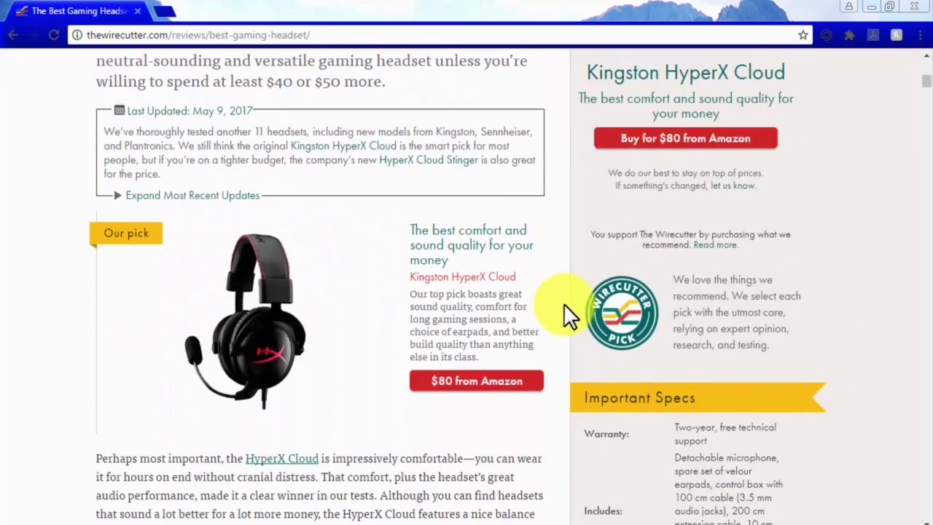
pyautogui.scroll(-5, 564, 303)
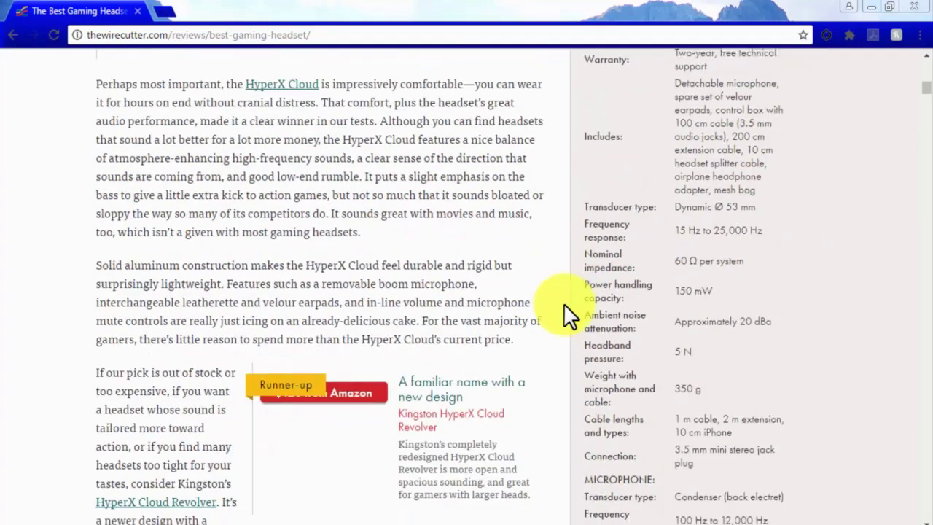
pyautogui.scroll(-3, 563, 303)
pyautogui.scroll(-5, 565, 306)
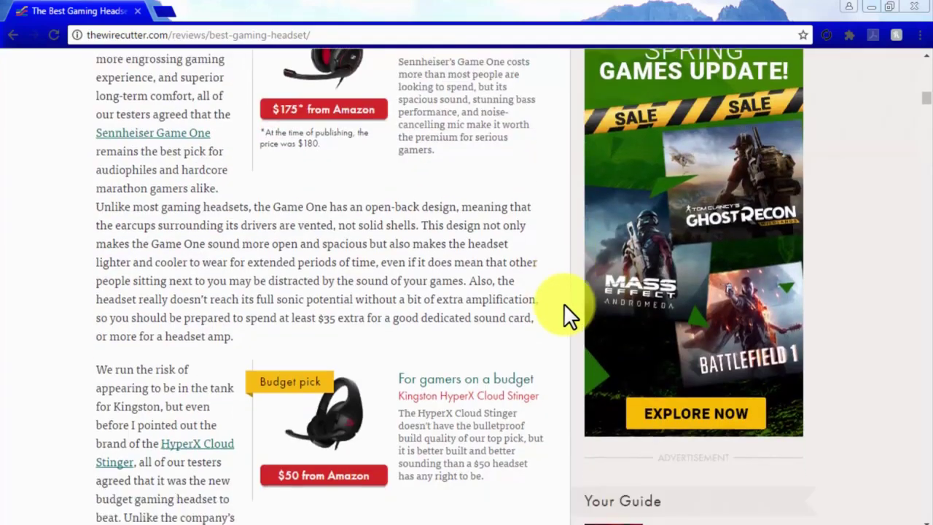
pyautogui.scroll(-6, 563, 304)
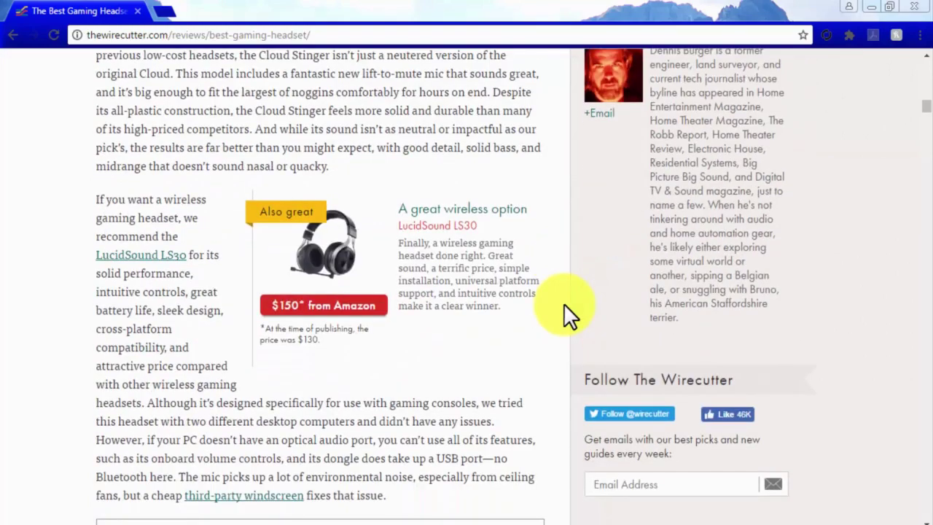
pyautogui.scroll(4, 564, 304)
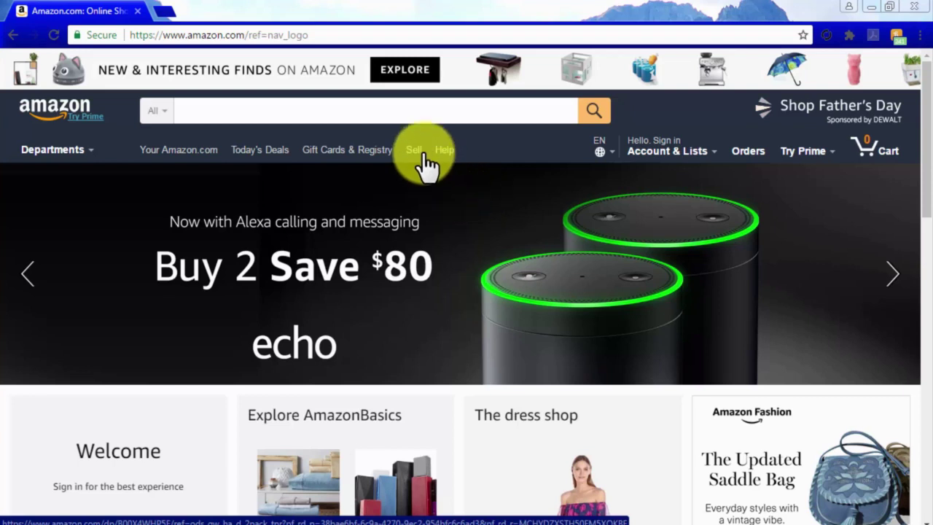
# Enter 'best 7.1 r' in Amazon's search box without running the search.
pyautogui.click(385, 117)
pyautogui.write('be')
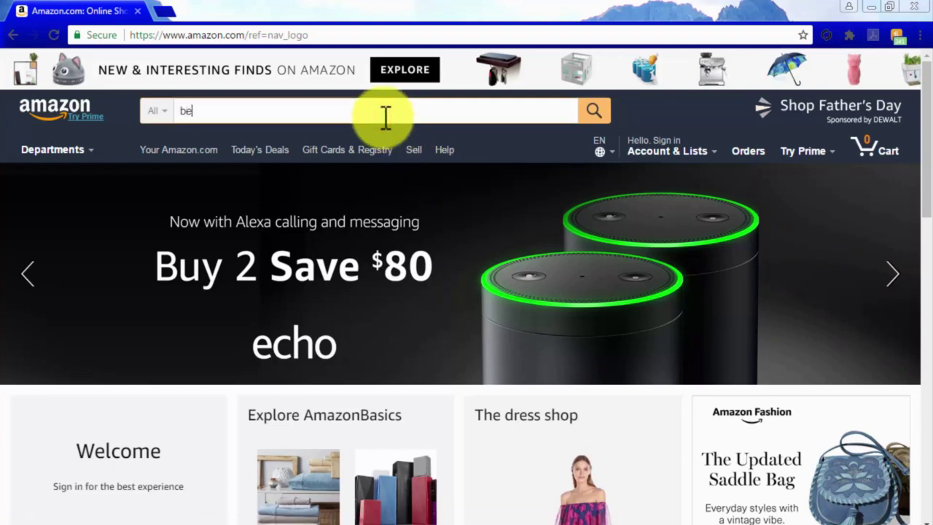
pyautogui.write('st 7.1 ')
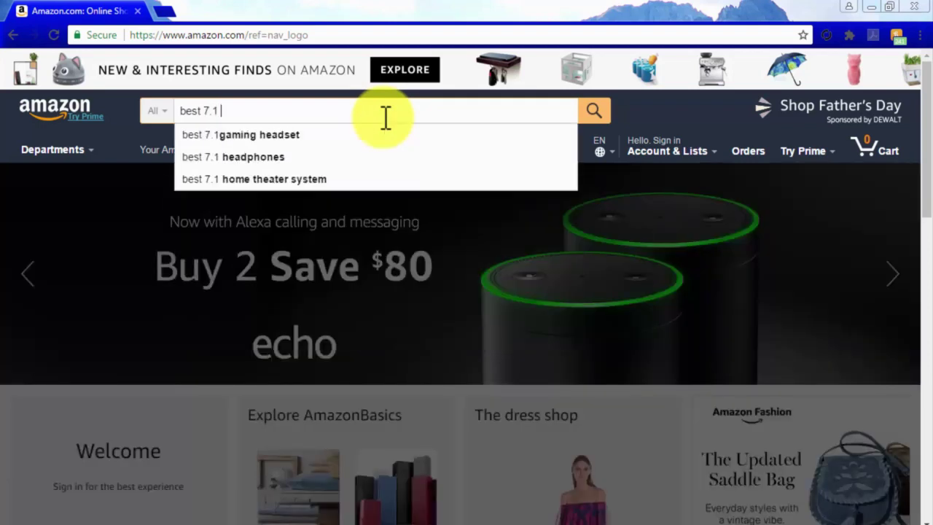
pyautogui.write('recei')
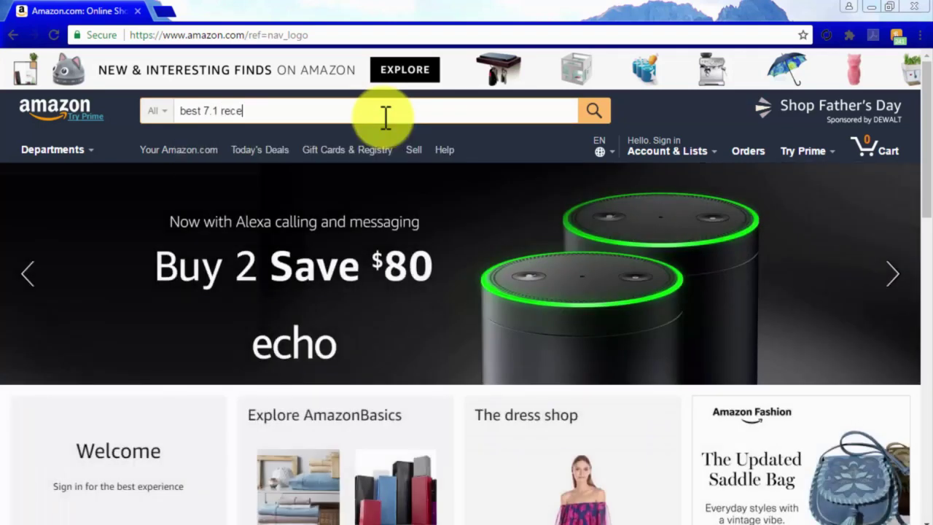
pyautogui.write('ver')
pyautogui.press('BackSpace')
pyautogui.press('BackSpace')
pyautogui.press('BackSpace')
pyautogui.press('BackSpace')
pyautogui.press('BackSpace')
pyautogui.press('BackSpace')
pyautogui.press('BackSpace')
pyautogui.press('BackSpace')
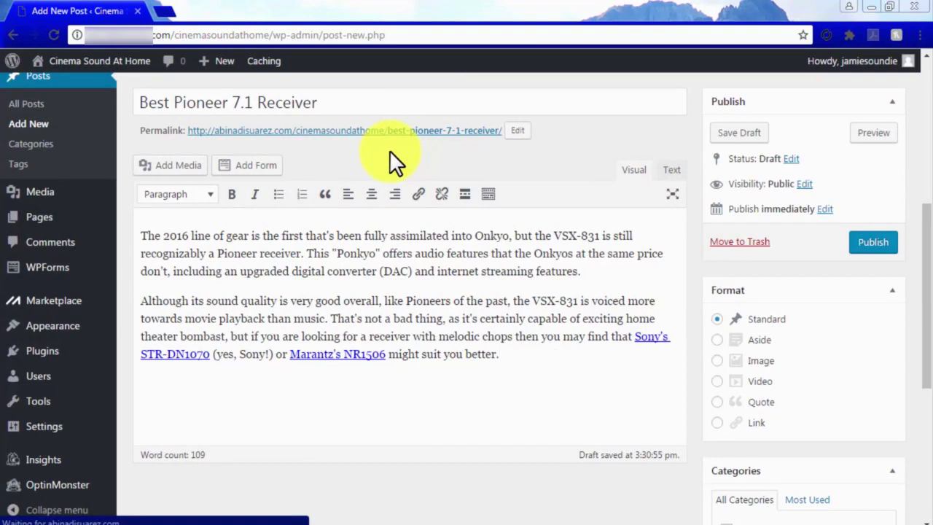
# Add the tag 'best 7.1 receiver' to the Best Pioneer 7.1 Receiver draft.
pyautogui.click(535, 104)
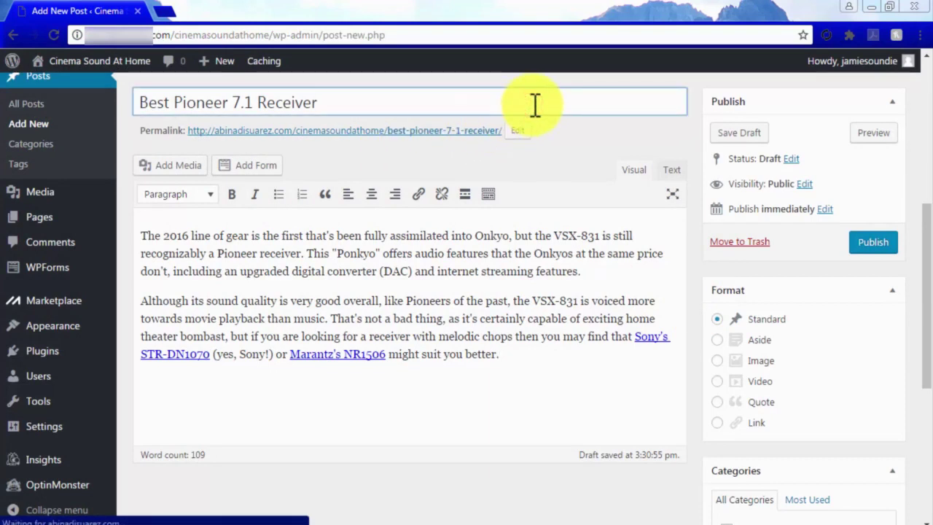
pyautogui.click(591, 358)
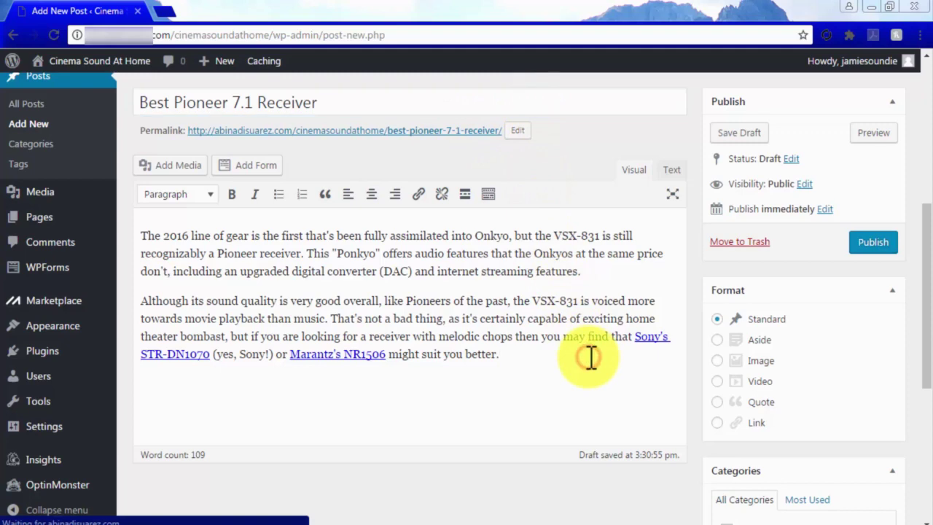
pyautogui.scroll(-4, 705, 361)
pyautogui.click(729, 352)
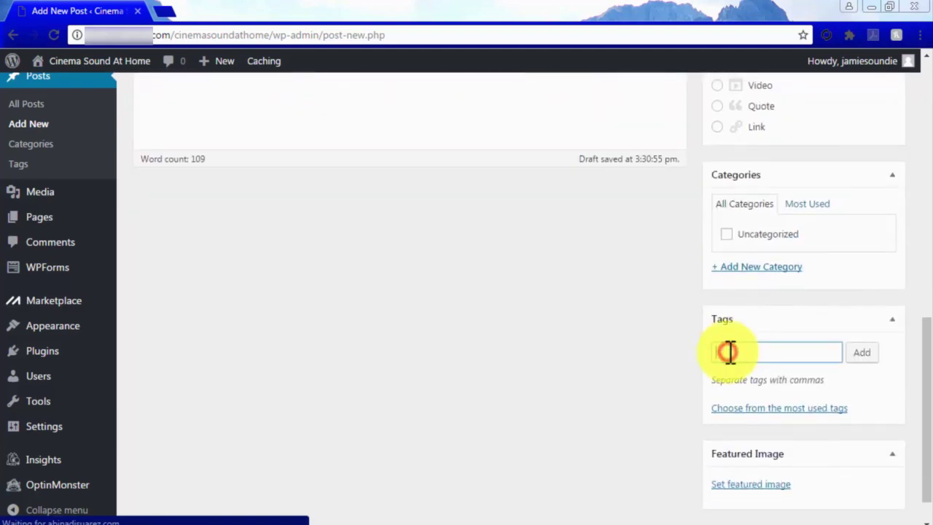
pyautogui.write('best 7.1 receiver')
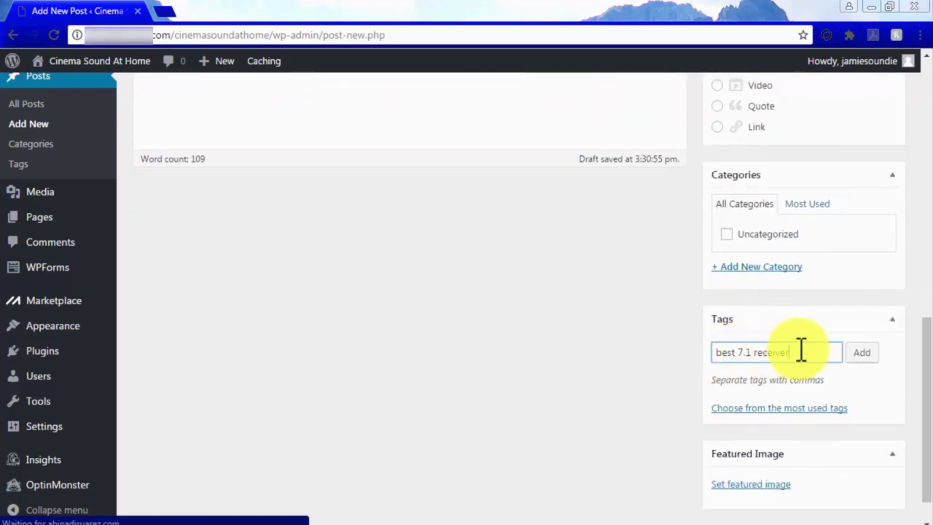
pyautogui.click(853, 353)
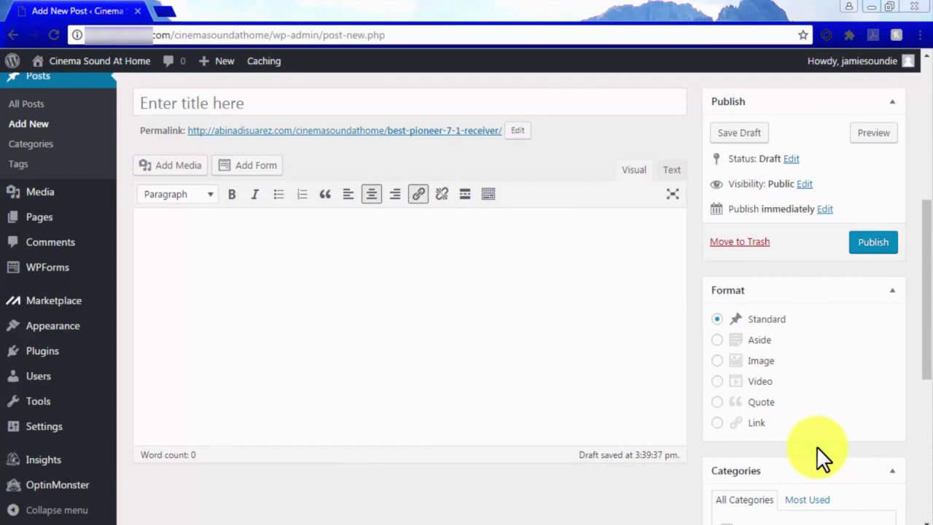
# Title the post 'The Best Pioner 7.2 Receiver We Have Found' and paste the intro paragraph, ending with a period.
pyautogui.click(406, 104)
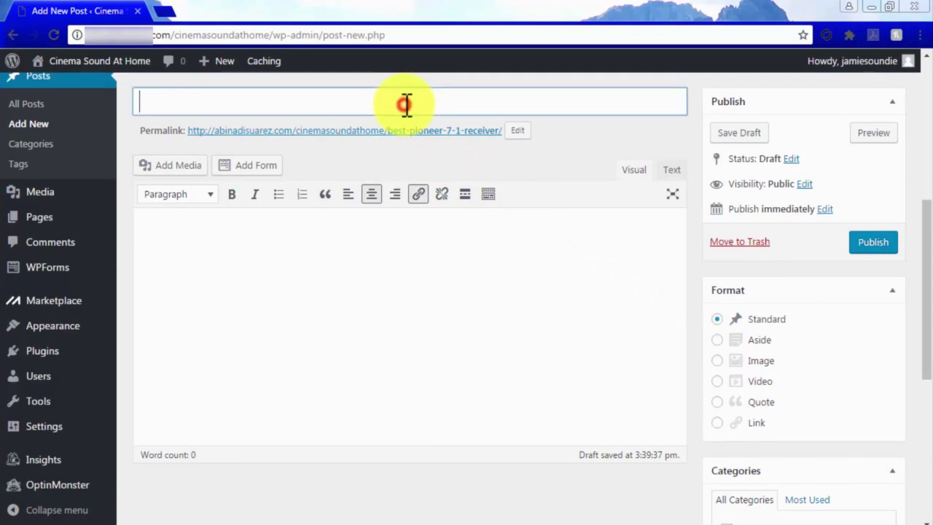
pyautogui.write('The Best Pioner 7.2 Receiver We Have Found')
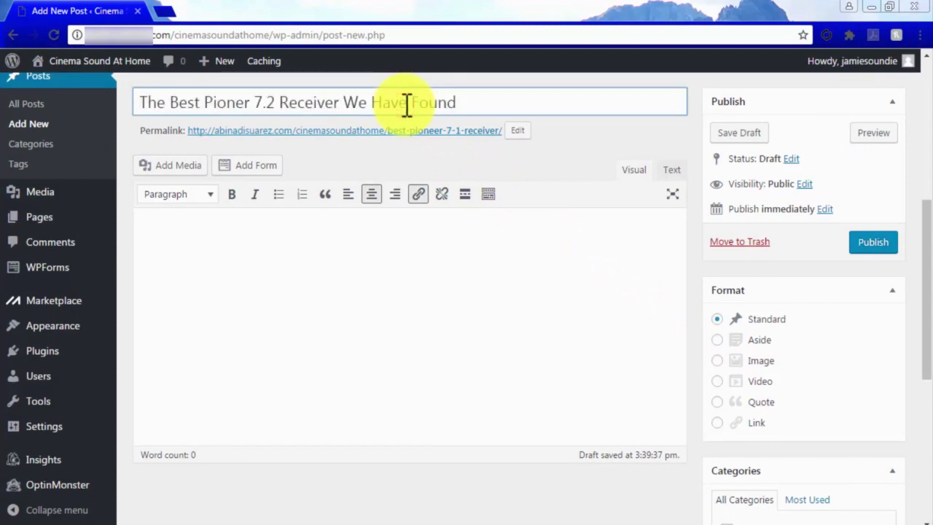
pyautogui.click(514, 273)
pyautogui.hotkey('ctrl', 'v')
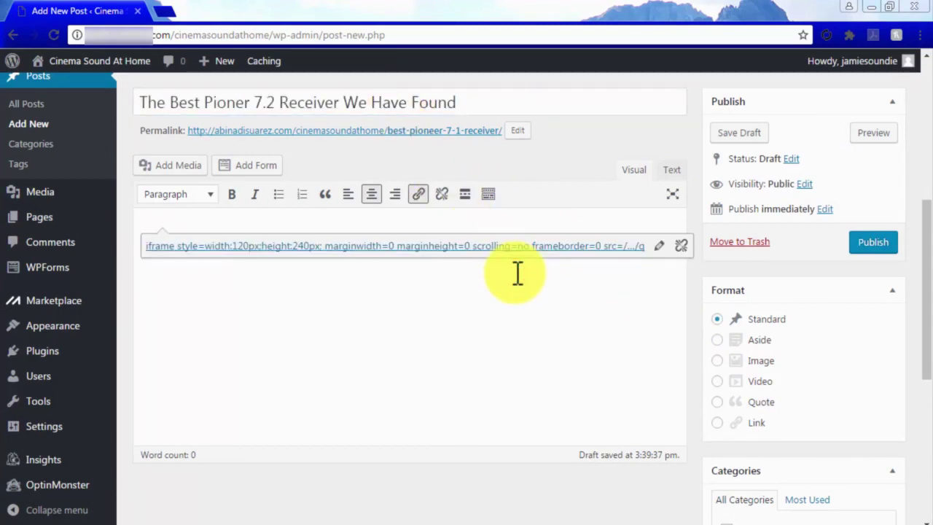
pyautogui.write('It can be difficult to find out which one is the best choice for your personal tastes when it comes to deciding over a new piece of expensive electronic equipment for our homes')
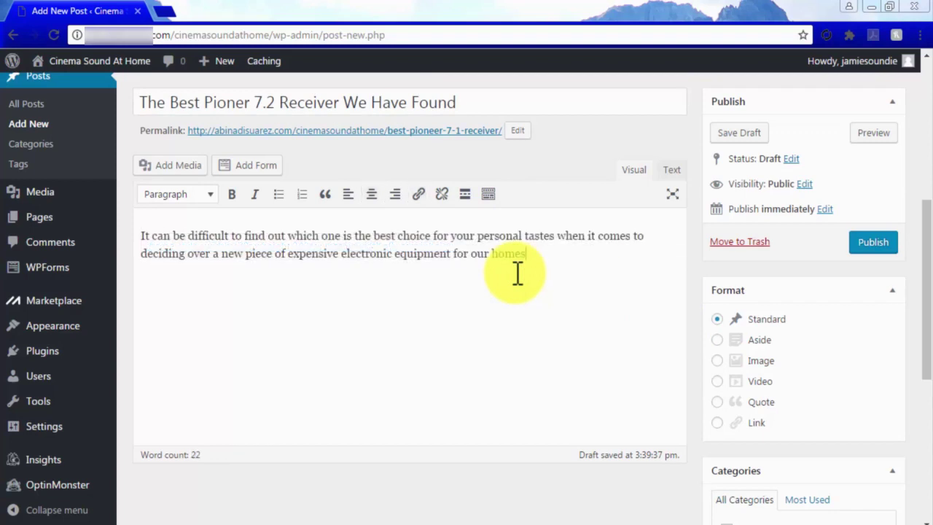
pyautogui.write('.')
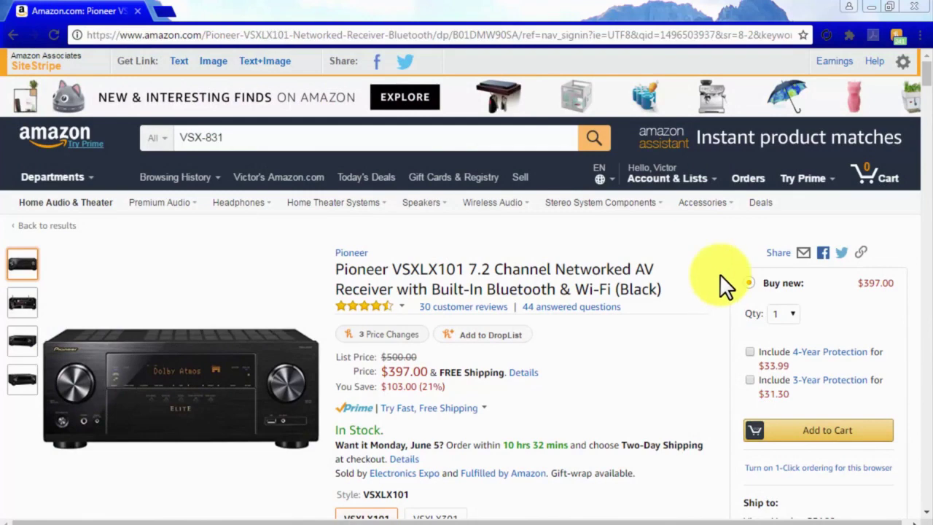
# Page through the VSXLX101's sponsored related products and customers-also-bought carousels.
pyautogui.scroll(-1, 719, 274)
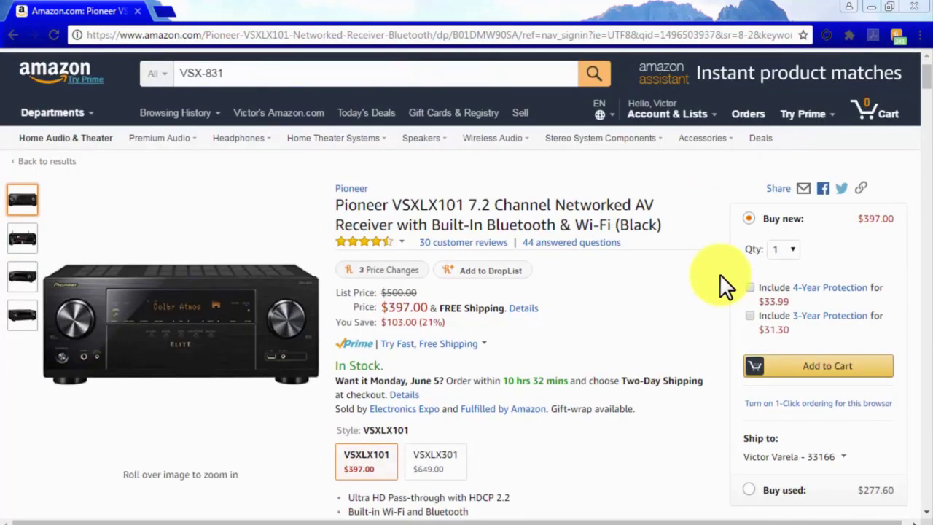
pyautogui.scroll(-1, 719, 274)
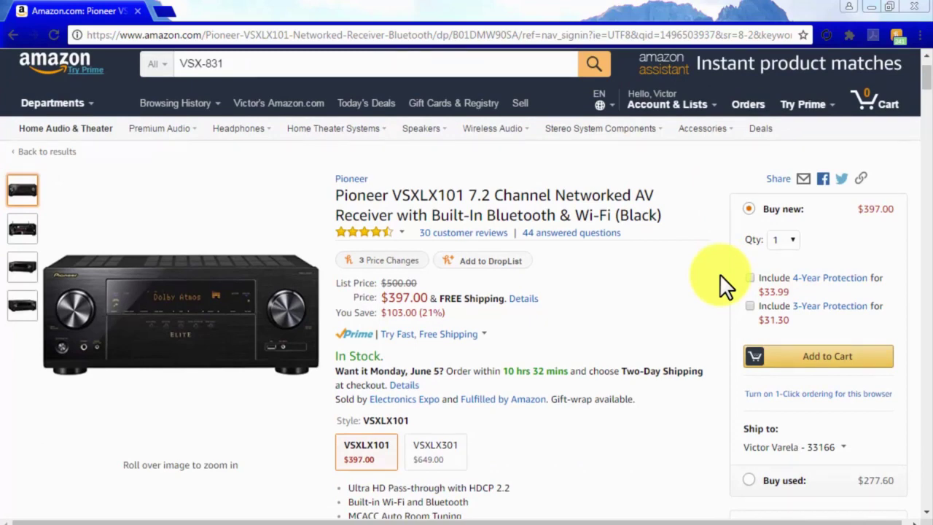
pyautogui.scroll(-1, 719, 274)
pyautogui.scroll(-15, 720, 274)
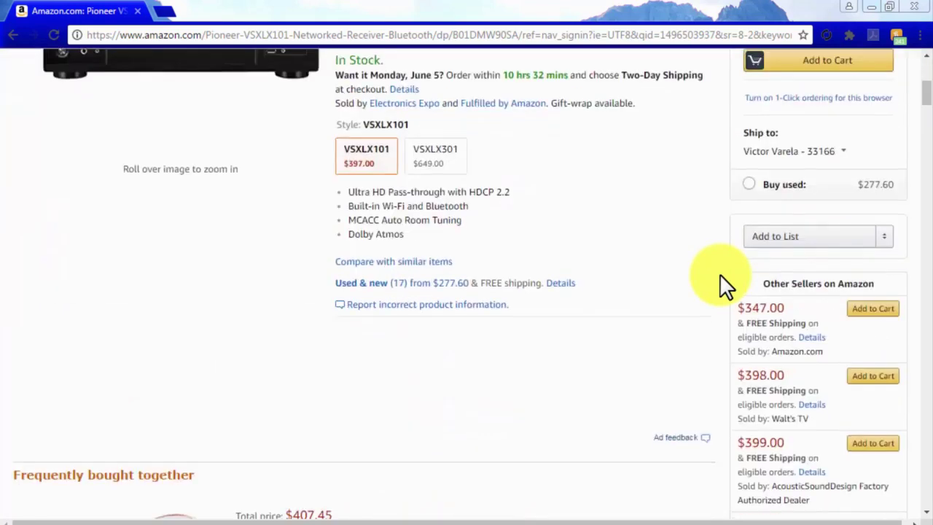
pyautogui.scroll(-5, 720, 273)
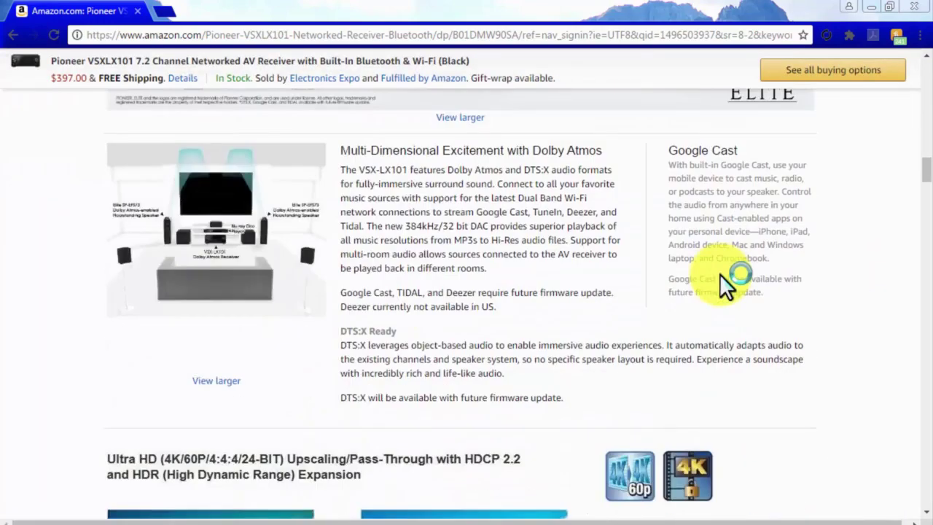
pyautogui.scroll(-3, 719, 273)
pyautogui.scroll(10, 720, 273)
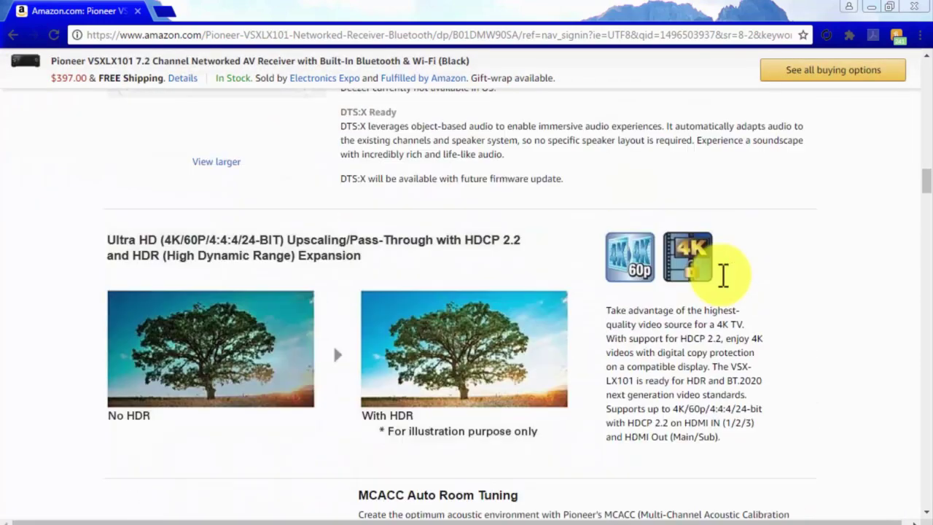
pyautogui.scroll(5, 720, 274)
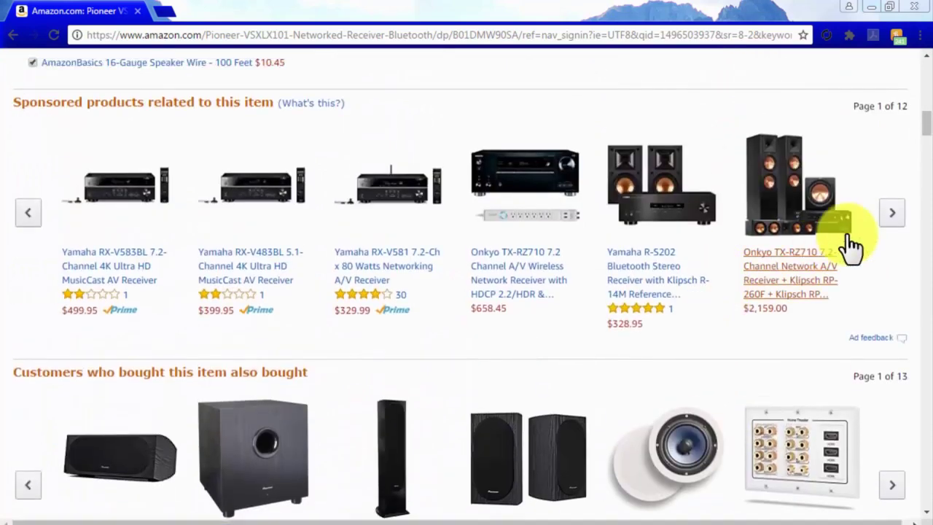
pyautogui.click(892, 214)
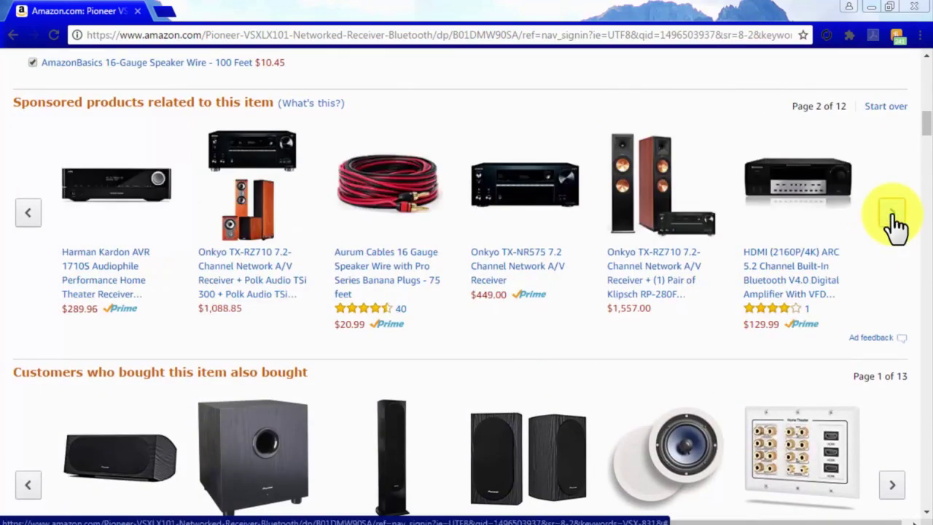
pyautogui.scroll(-1, 892, 401)
pyautogui.click(892, 413)
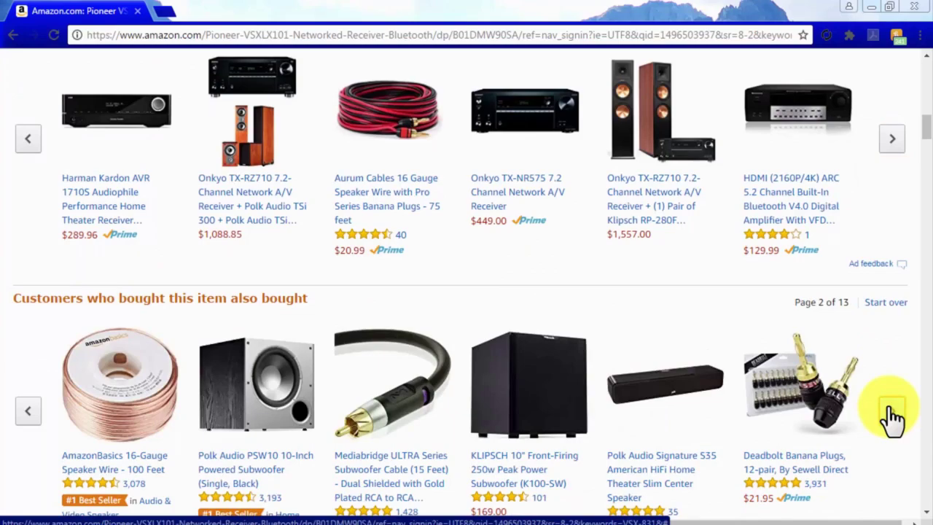
# Filter the receiver's customer reviews to five-star ratings only.
pyautogui.scroll(-20, 892, 416)
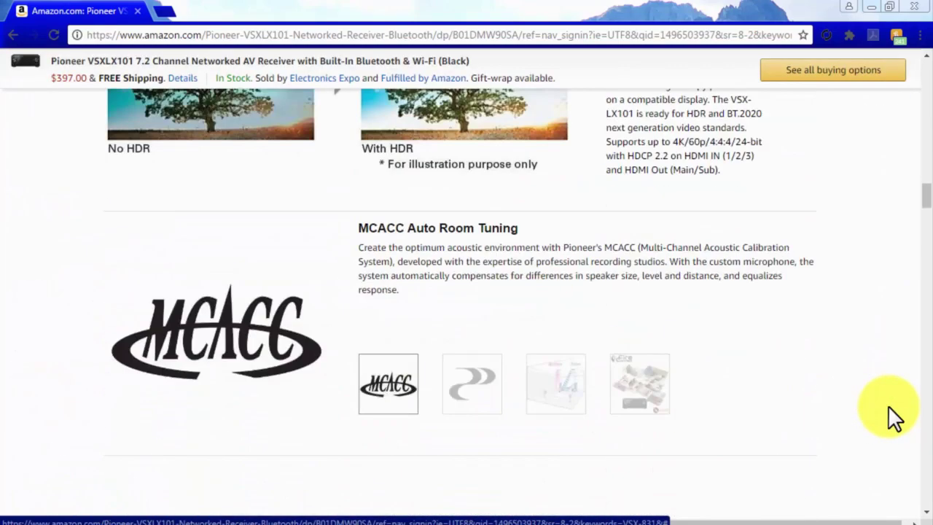
pyautogui.scroll(-20, 888, 412)
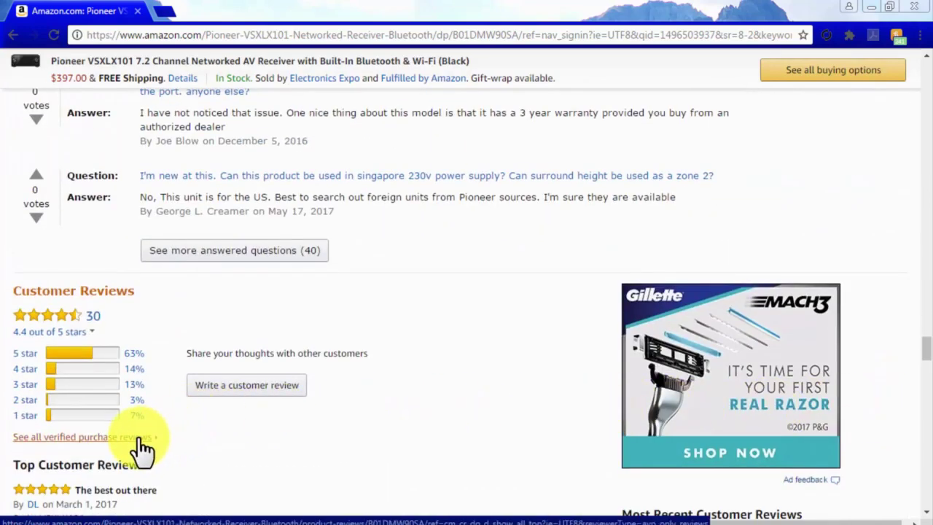
pyautogui.scroll(-2, 208, 447)
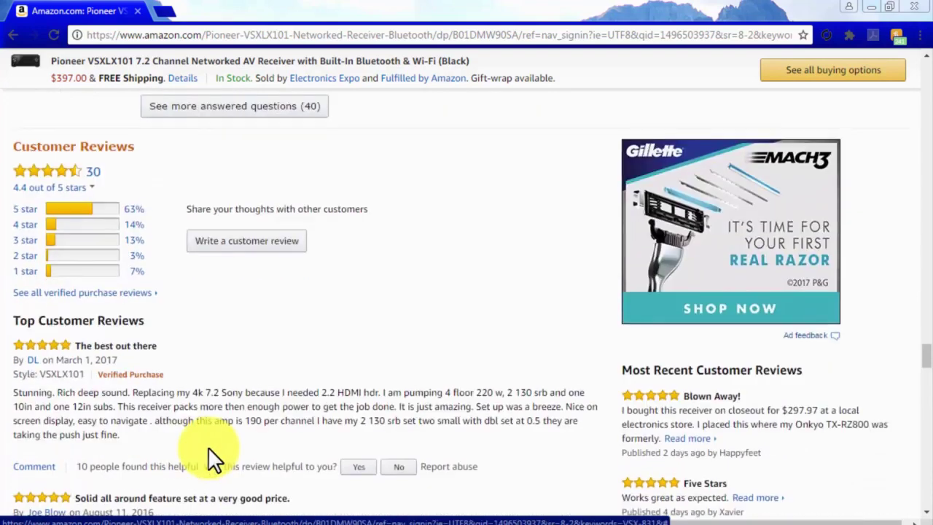
pyautogui.click(29, 207)
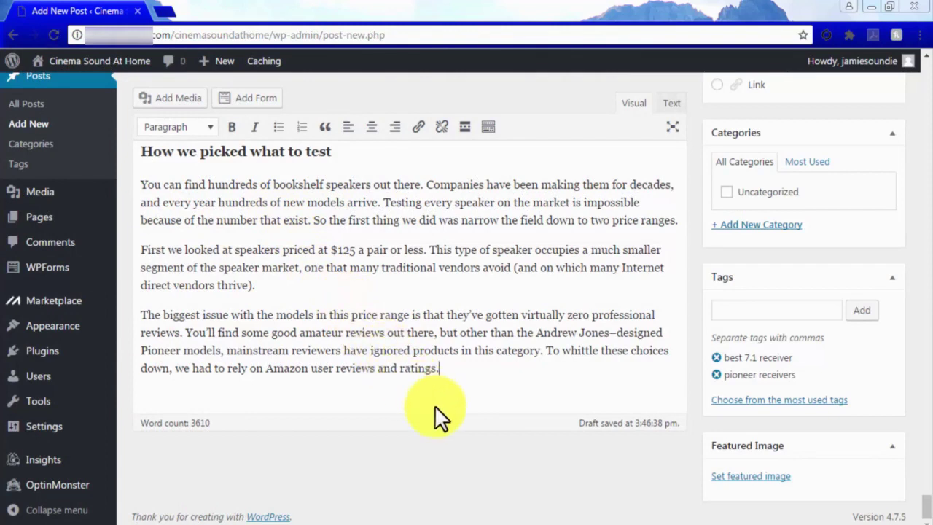
# Place the cursor in the saved bookshelf-speaker draft's editor before leaving for Amazon.
pyautogui.click(209, 425)
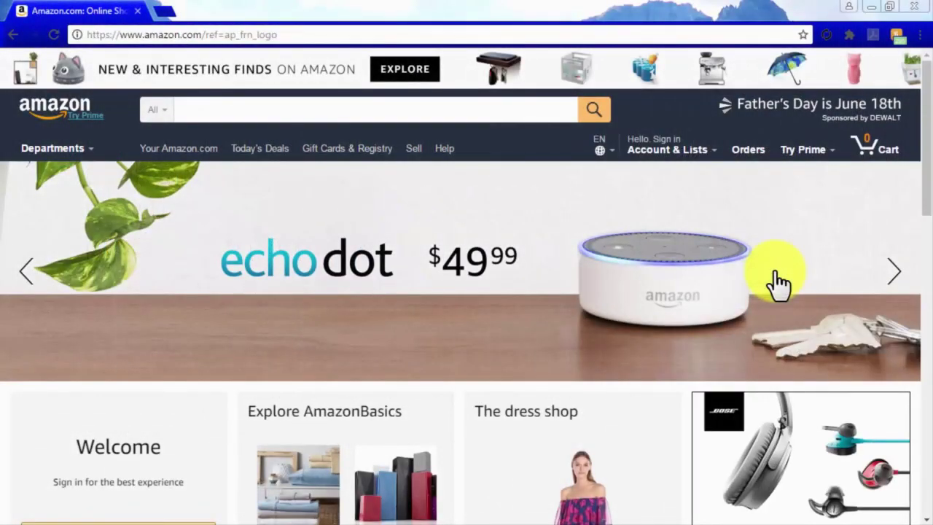
# Use Amazon's footer link Become an Affiliate, choose Join Now for Free, and sign in.
pyautogui.scroll(-6, 779, 281)
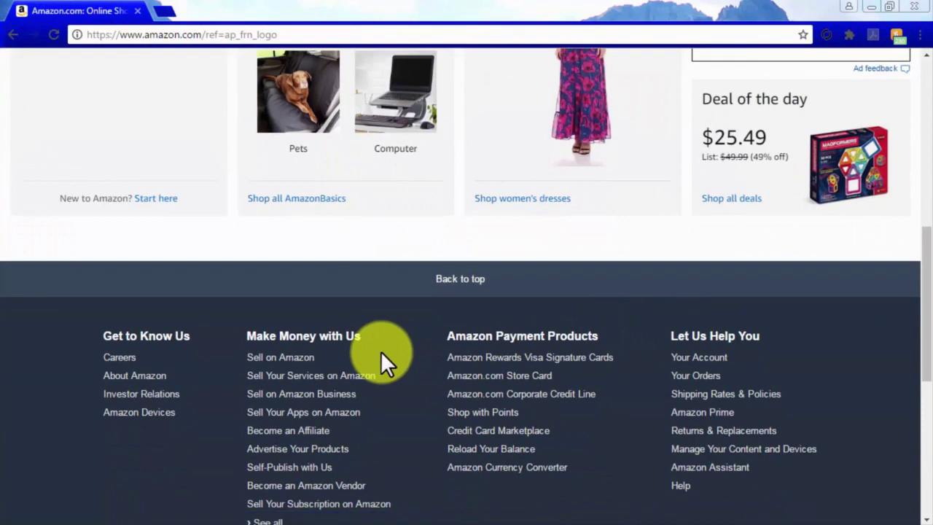
pyautogui.click(311, 433)
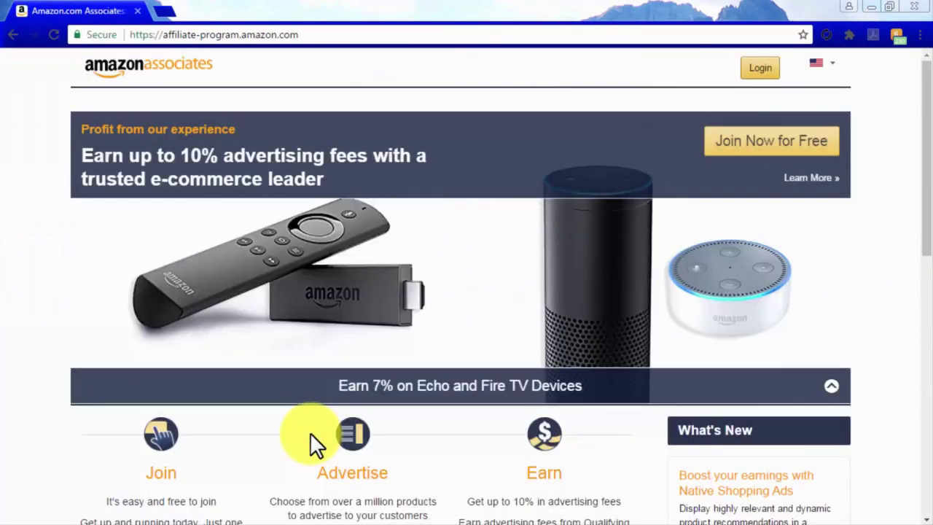
pyautogui.click(769, 147)
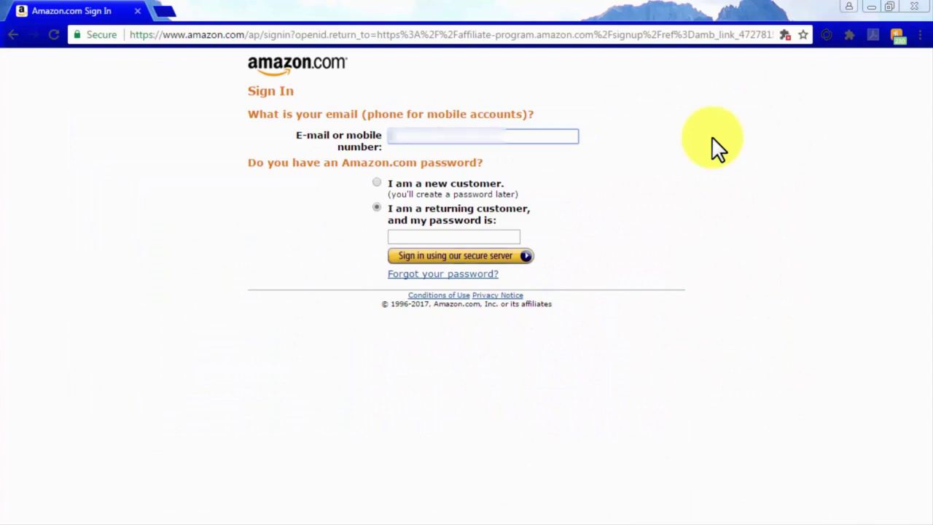
pyautogui.click(498, 256)
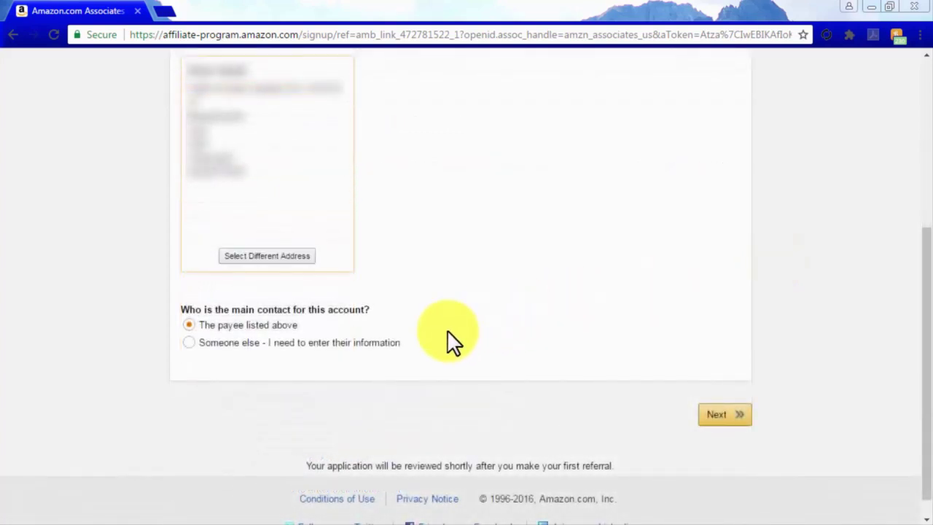
# Continue past account information and add the blog's website address to the site list.
pyautogui.click(720, 414)
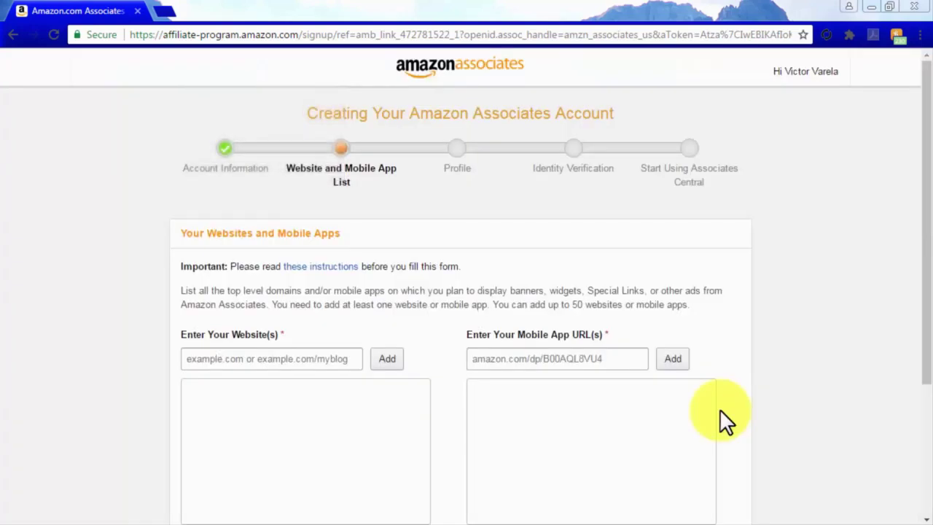
pyautogui.scroll(-2, 720, 409)
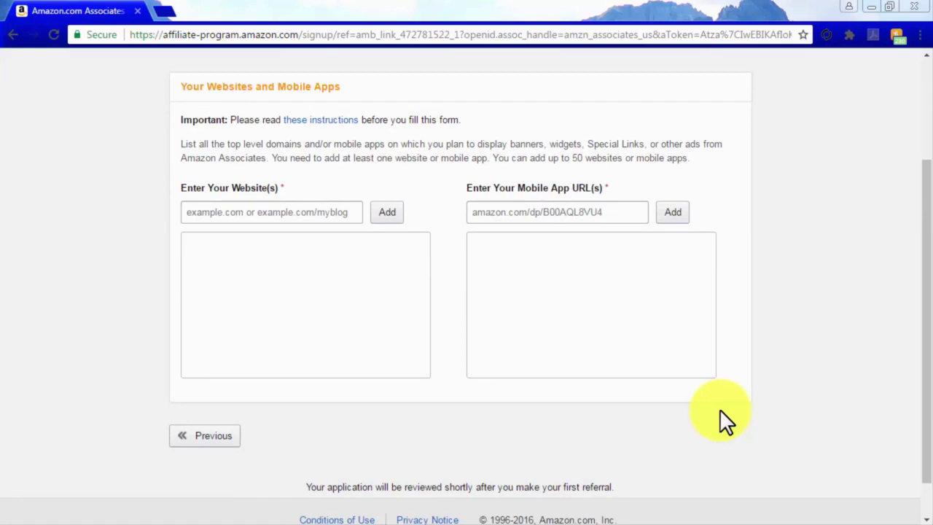
pyautogui.click(329, 213)
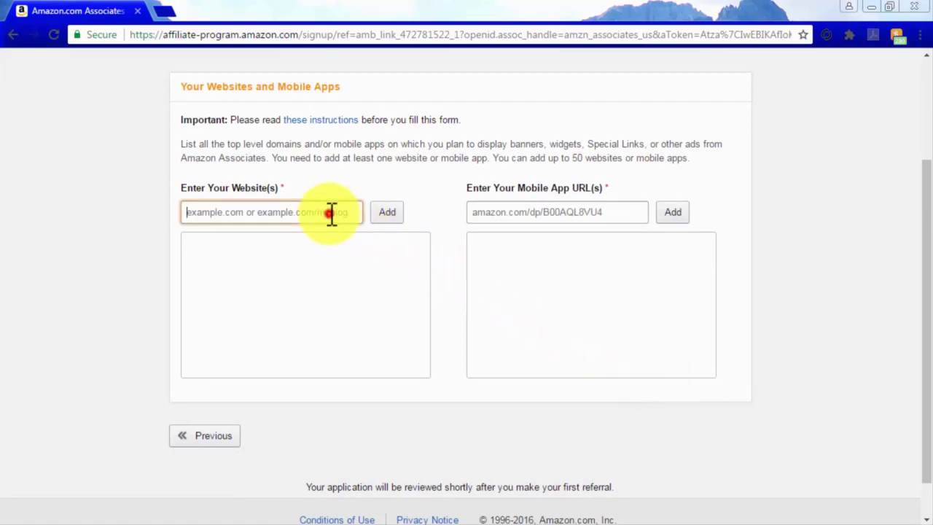
pyautogui.hotkey('ctrl', 'v')
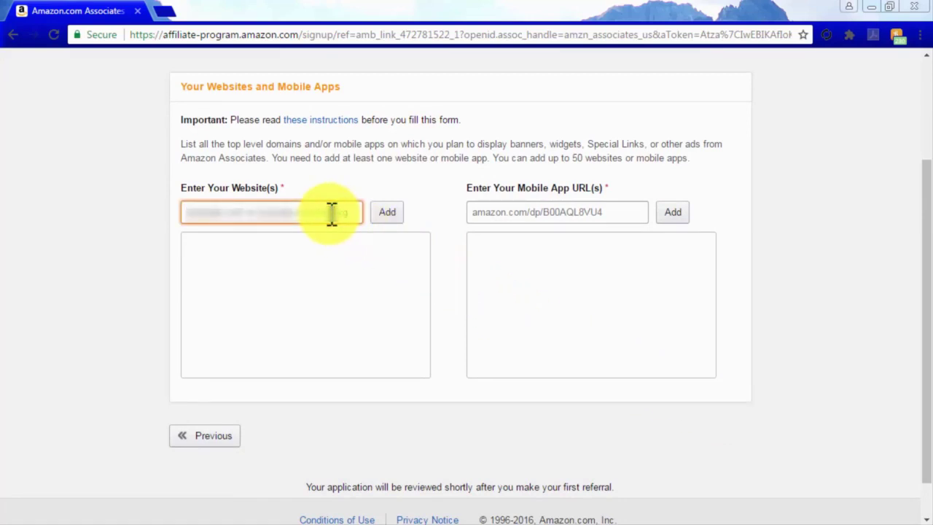
pyautogui.click(394, 213)
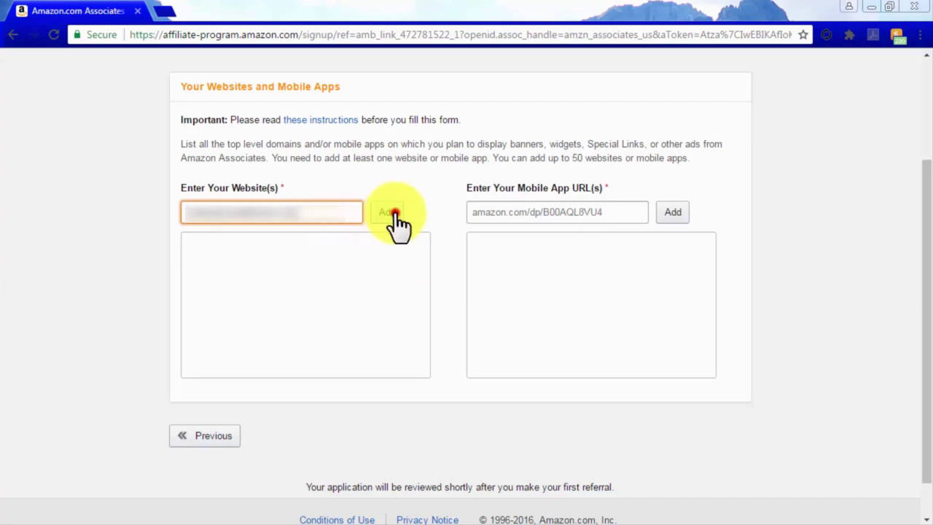
# Answer No to the children-under-13 question and confirm the website list.
pyautogui.click(198, 401)
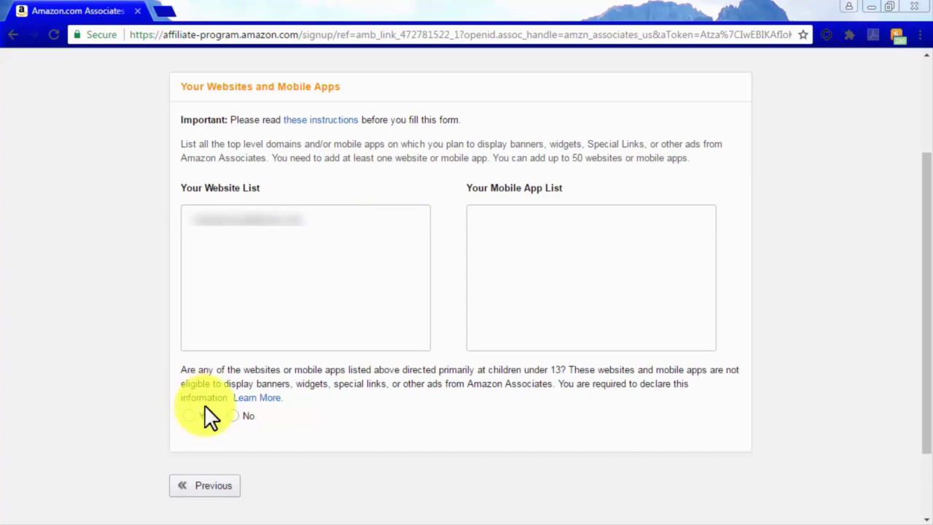
pyautogui.click(232, 417)
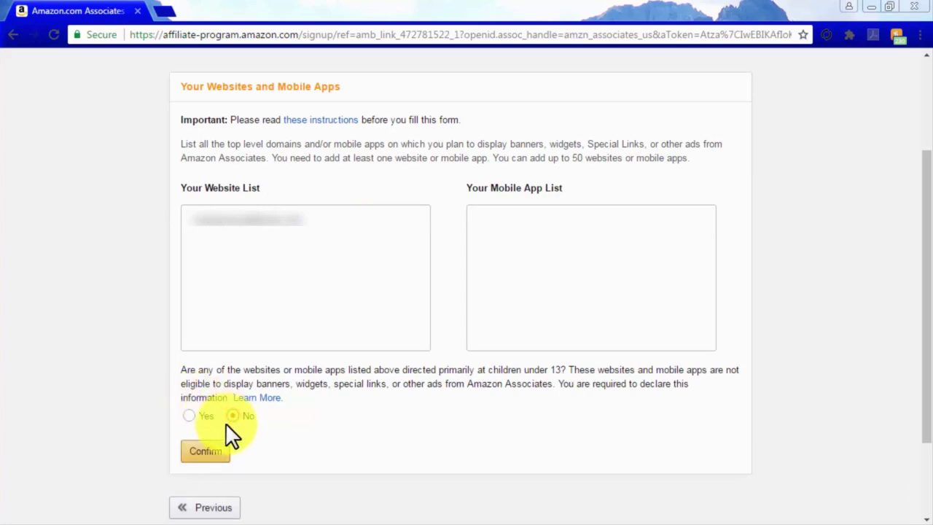
pyautogui.click(216, 449)
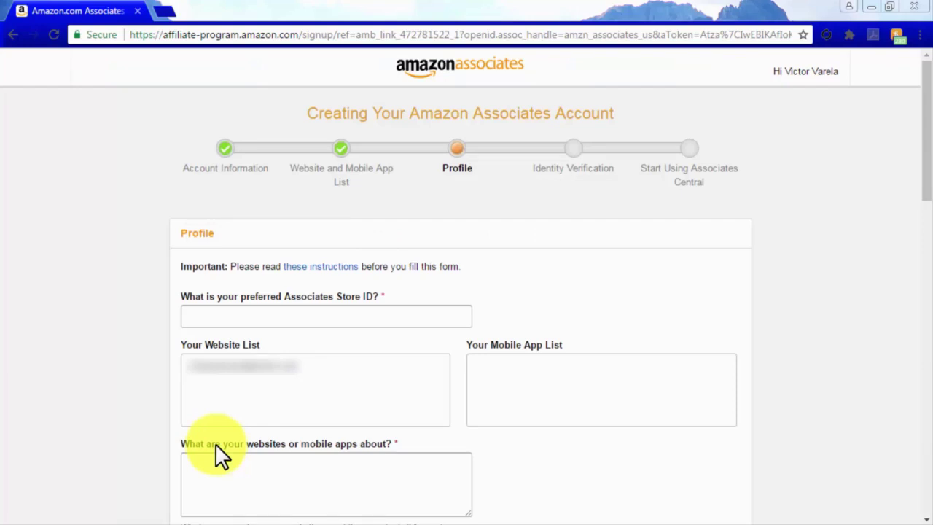
# Describe the website as 'The Best Informational Resource For Audiophile Enthusiasts'.
pyautogui.click(220, 320)
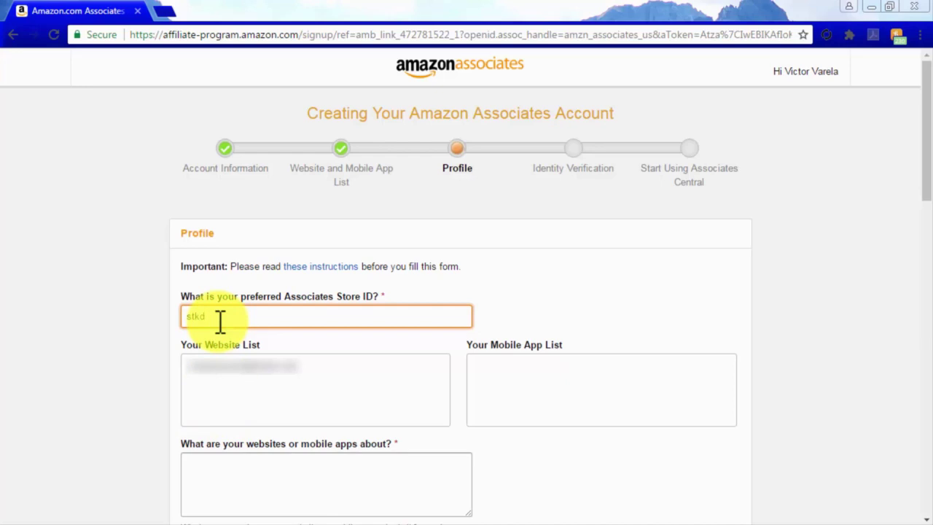
pyautogui.scroll(-2, 444, 427)
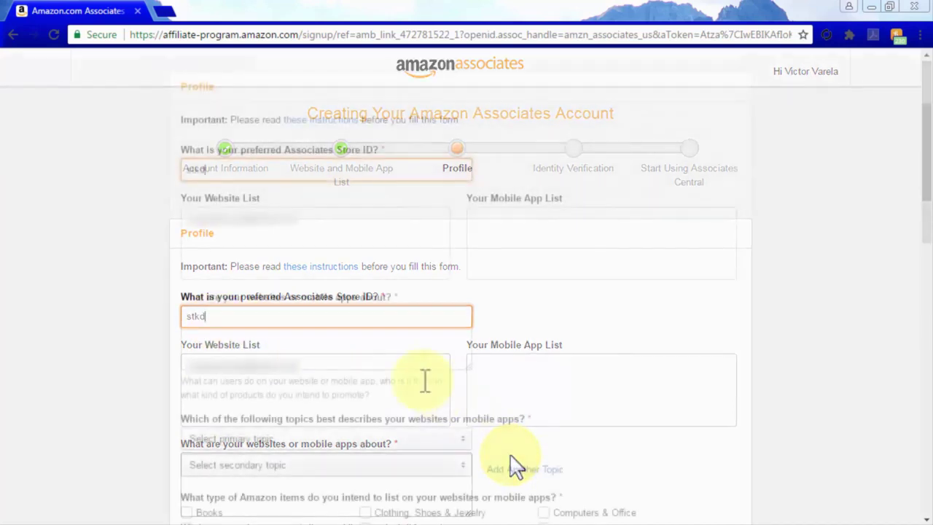
pyautogui.click(384, 350)
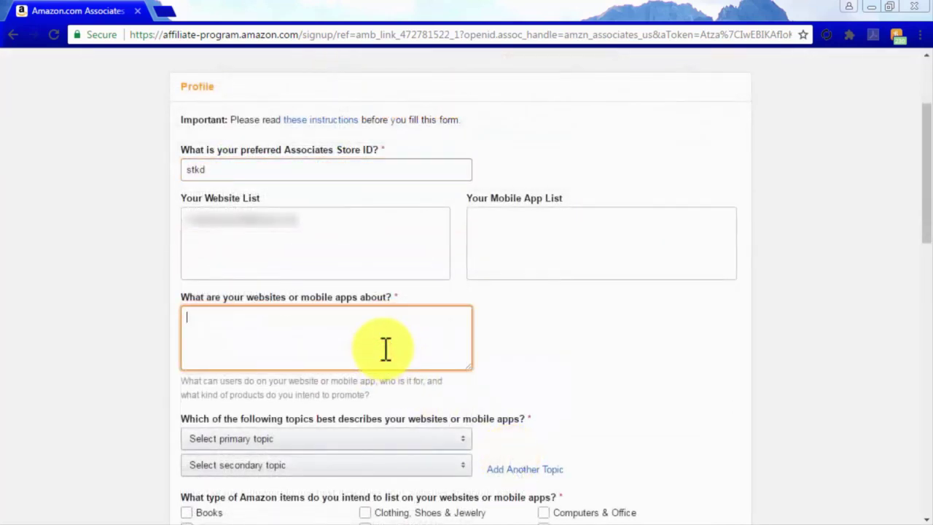
pyautogui.write('The Best Informational Resource For Audiophile Enthusiasts')
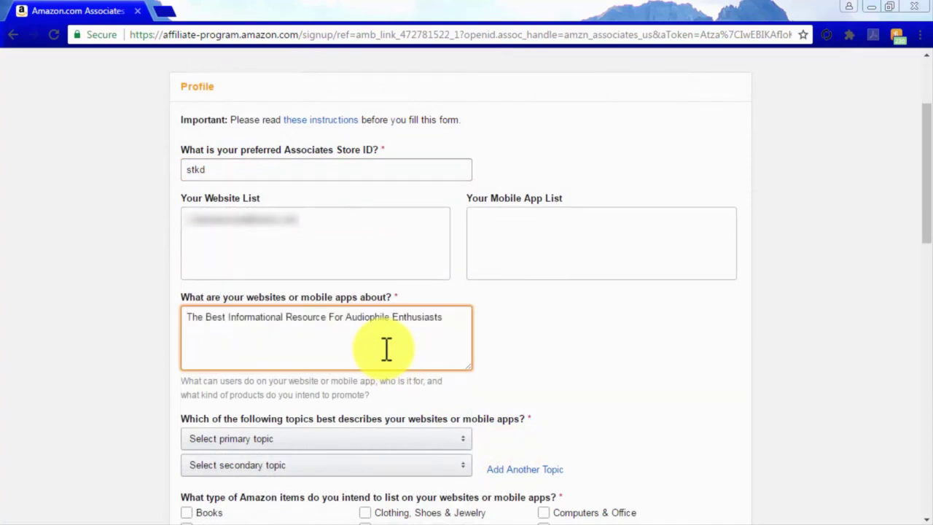
pyautogui.scroll(-2, 385, 348)
# Set the primary site topic to Movies/DVDs/TV and the second topic to Other.
pyautogui.click(430, 293)
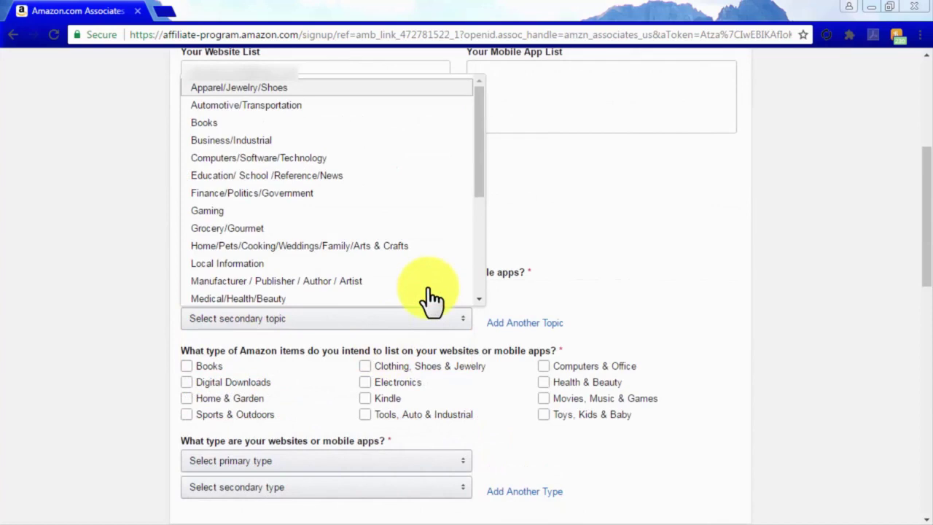
pyautogui.scroll(-1, 428, 271)
pyautogui.scroll(-2, 427, 266)
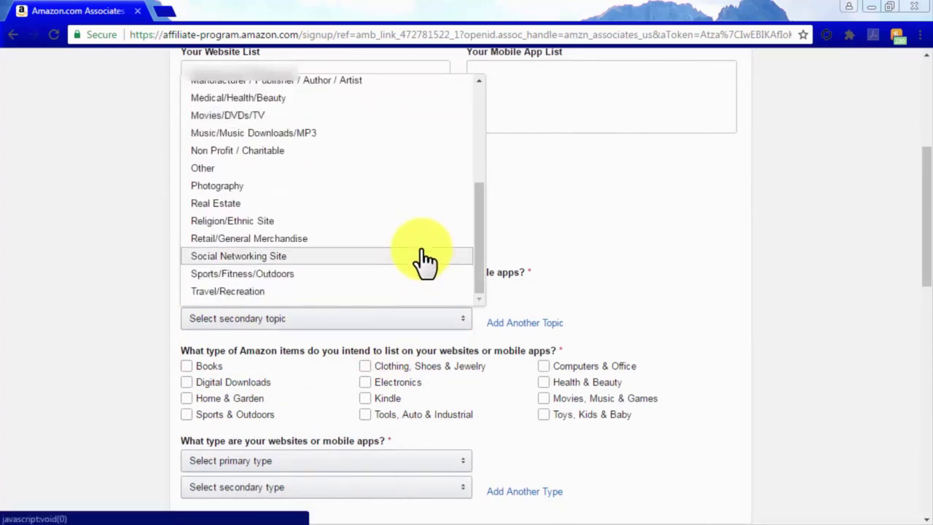
pyautogui.click(404, 117)
pyautogui.click(405, 326)
pyautogui.scroll(-3, 401, 328)
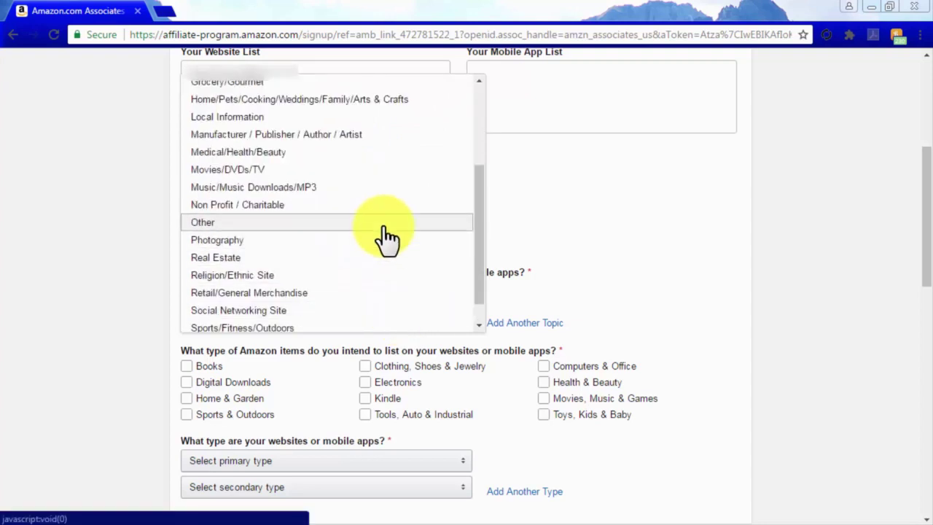
pyautogui.click(384, 224)
# Choose Electronics and Movies, Music & Games as the item types to list.
pyautogui.click(651, 383)
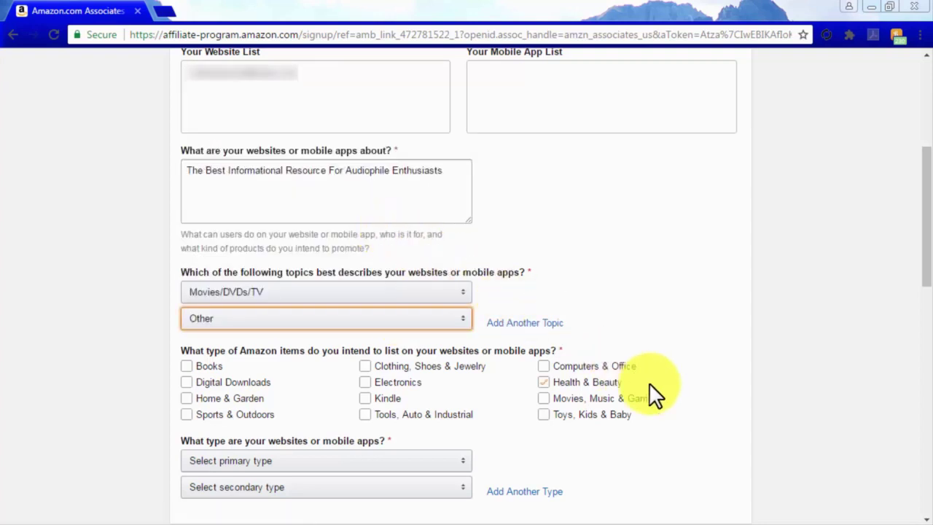
pyautogui.click(651, 385)
pyautogui.scroll(-1, 651, 385)
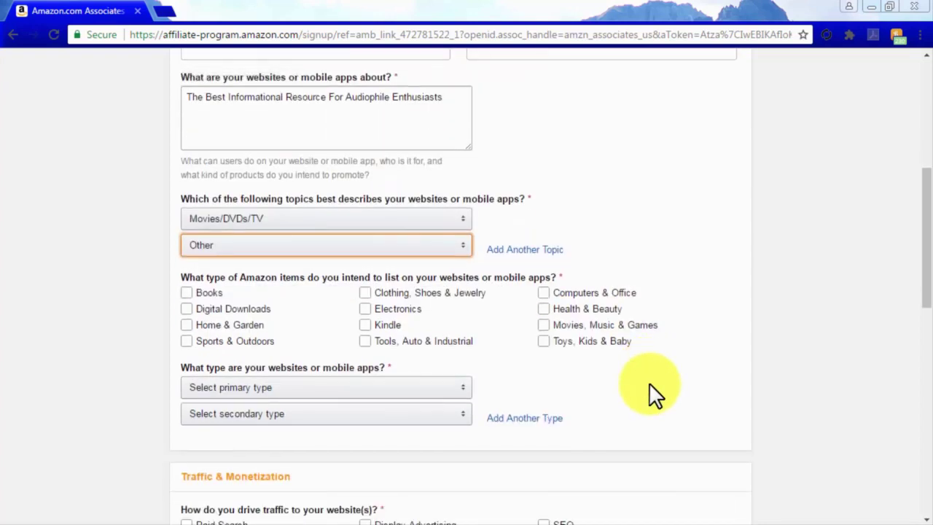
pyautogui.click(366, 308)
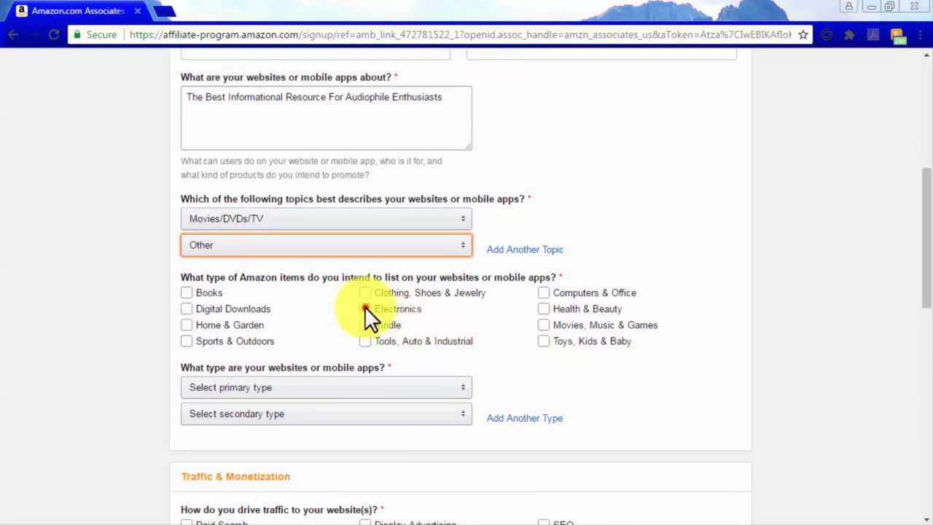
pyautogui.click(543, 324)
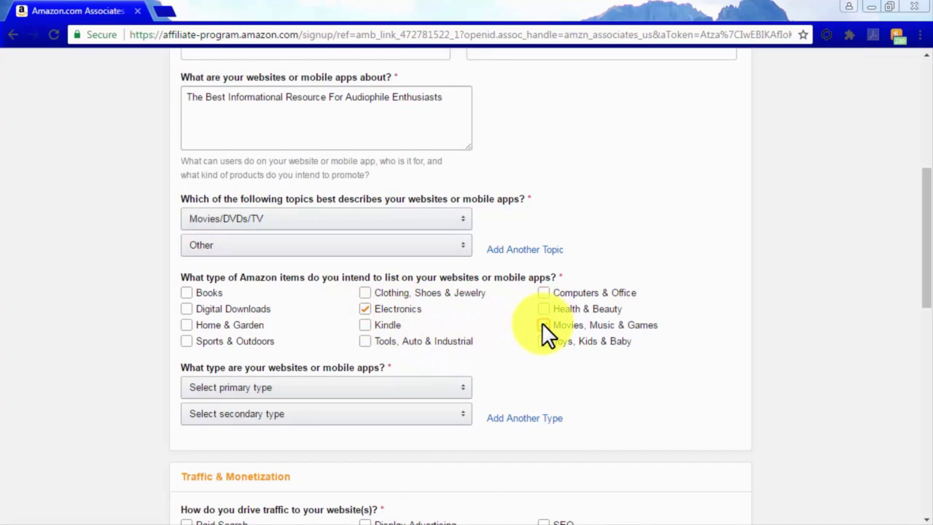
# Set the site types to Content or Niche Website (primary) and Blog (secondary).
pyautogui.click(453, 388)
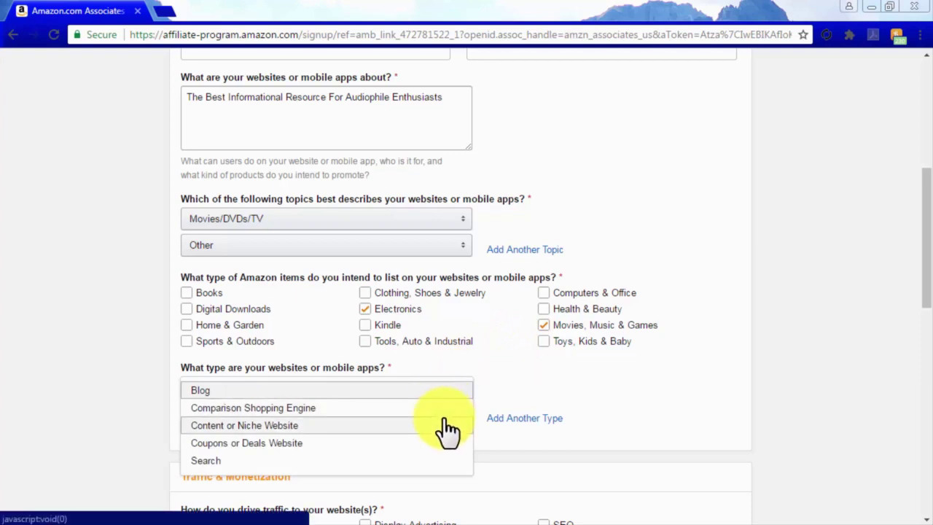
pyautogui.click(444, 425)
pyautogui.click(447, 414)
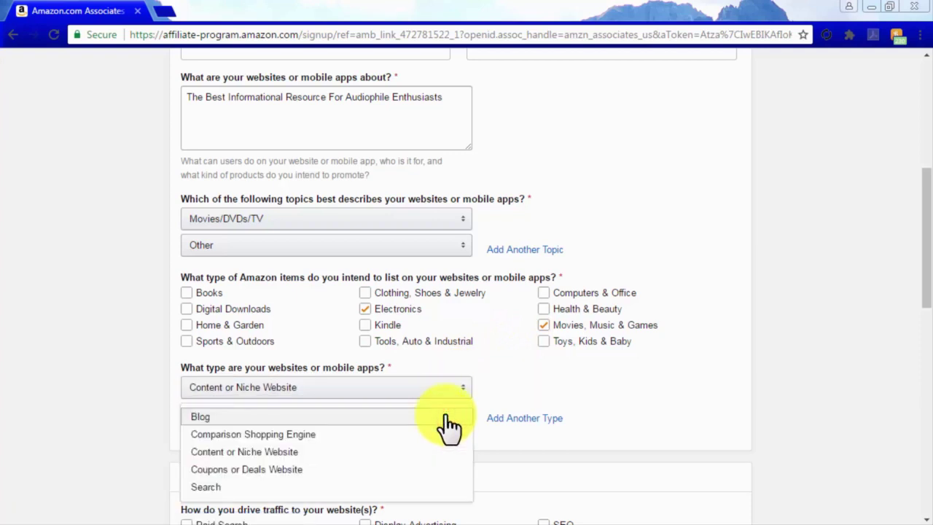
pyautogui.click(445, 416)
pyautogui.scroll(-3, 594, 414)
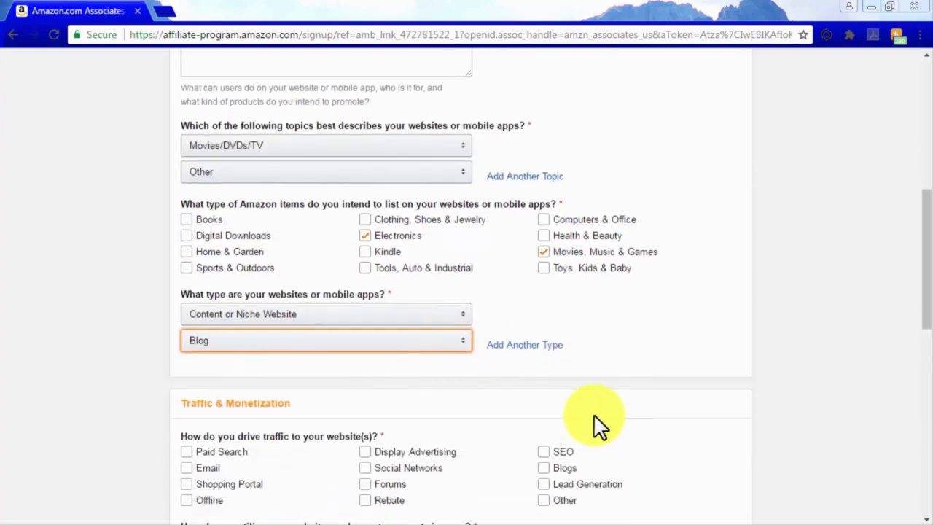
# Mark Email, Social Networks and SEO as the website's traffic sources.
pyautogui.scroll(-1, 593, 414)
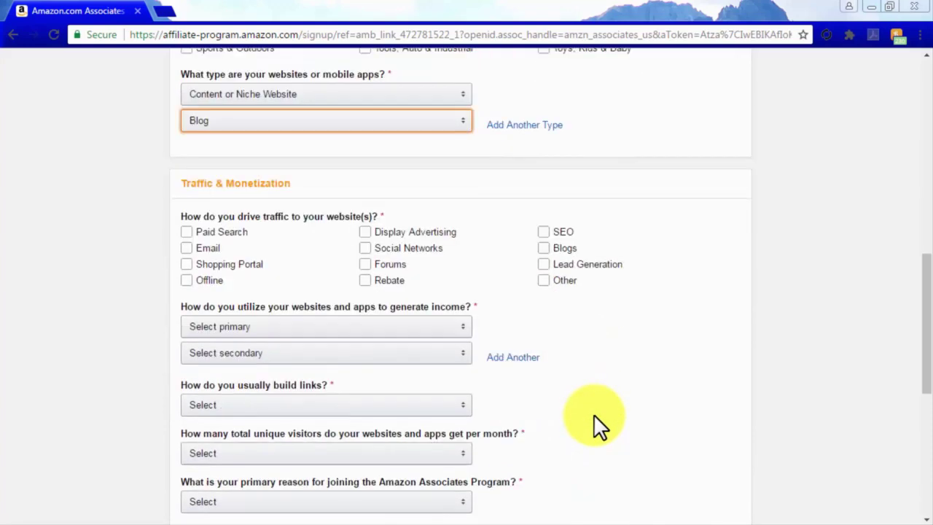
pyautogui.scroll(1, 594, 414)
pyautogui.scroll(-1, 594, 414)
pyautogui.click(187, 247)
pyautogui.click(364, 248)
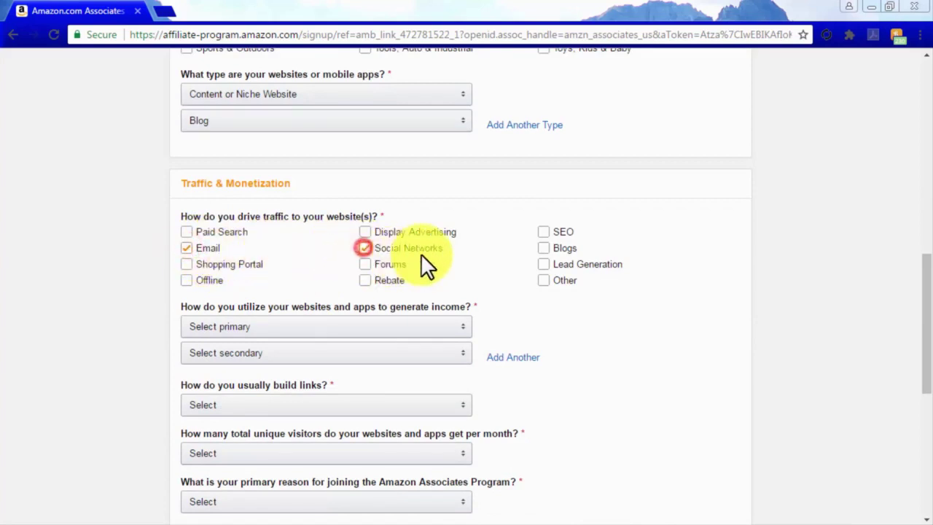
pyautogui.click(543, 248)
pyautogui.click(541, 231)
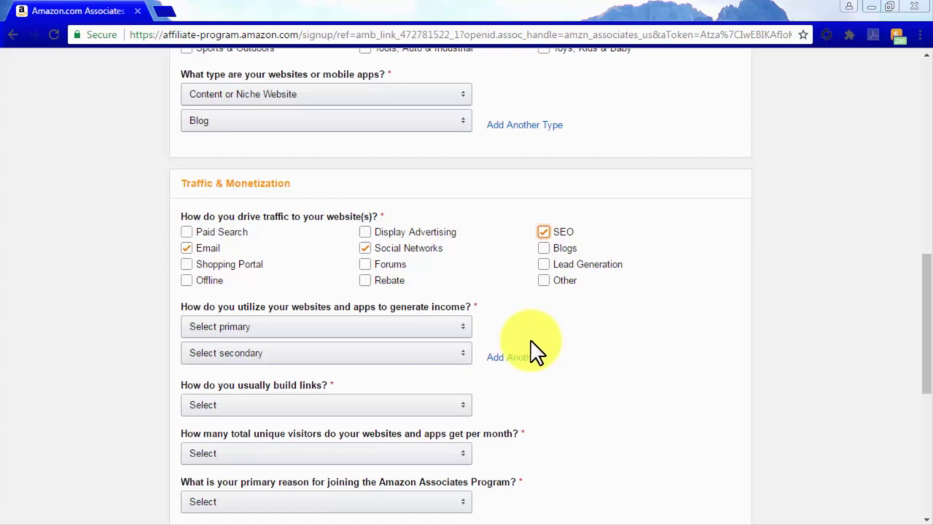
# State that Amazon Associates is the site's only way of generating income.
pyautogui.click(450, 326)
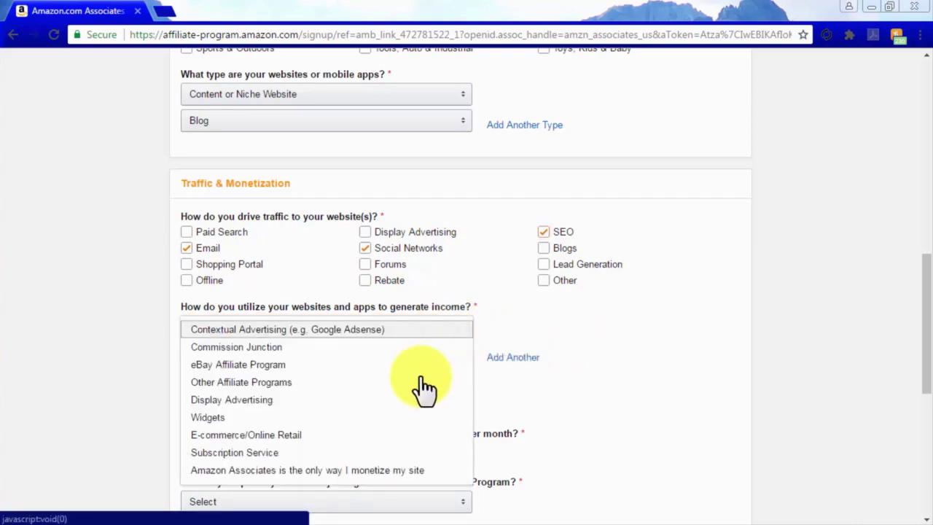
pyautogui.click(372, 475)
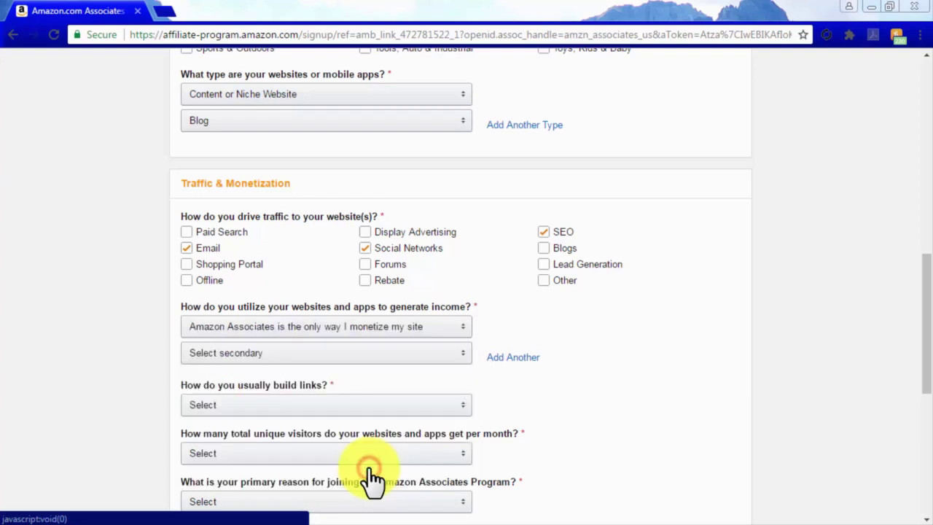
pyautogui.scroll(-1, 602, 386)
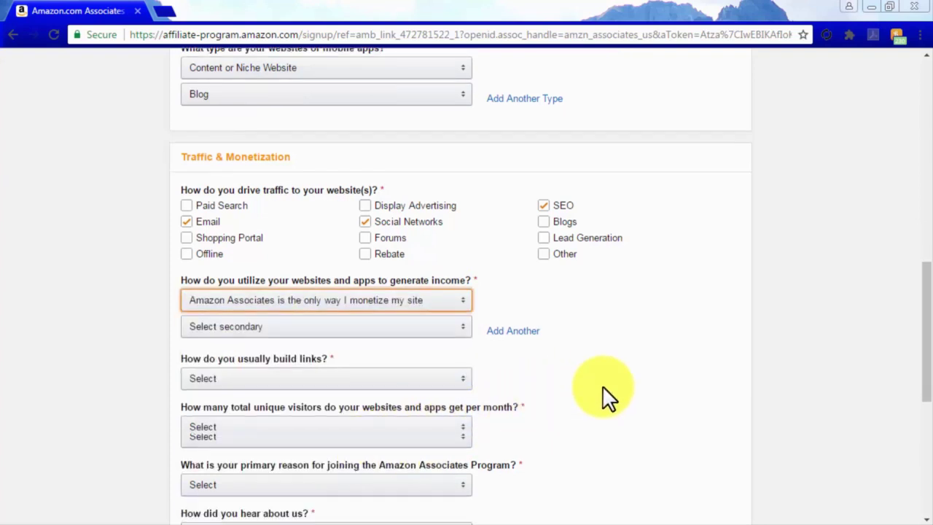
pyautogui.scroll(-1, 602, 386)
pyautogui.scroll(-1, 603, 386)
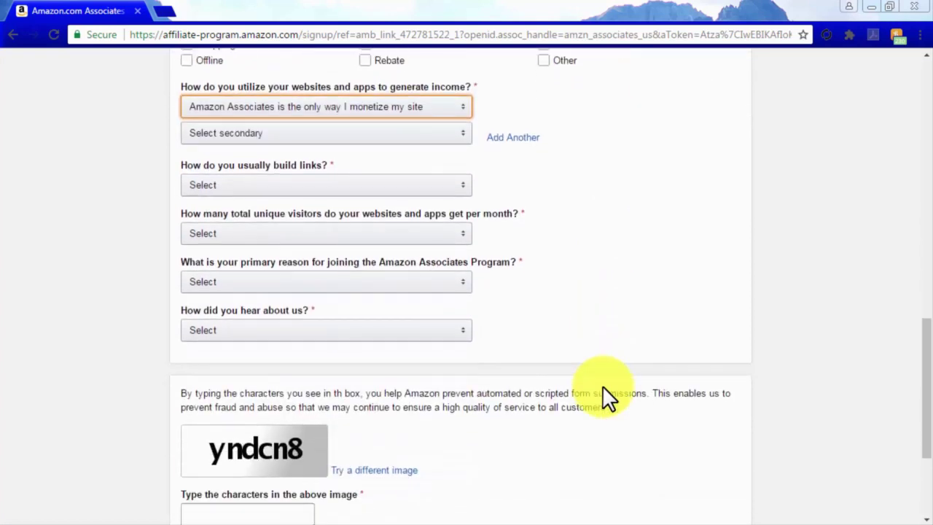
# Choose Content Management System for building links and 5,001 to 50,000 monthly visitors.
pyautogui.click(432, 187)
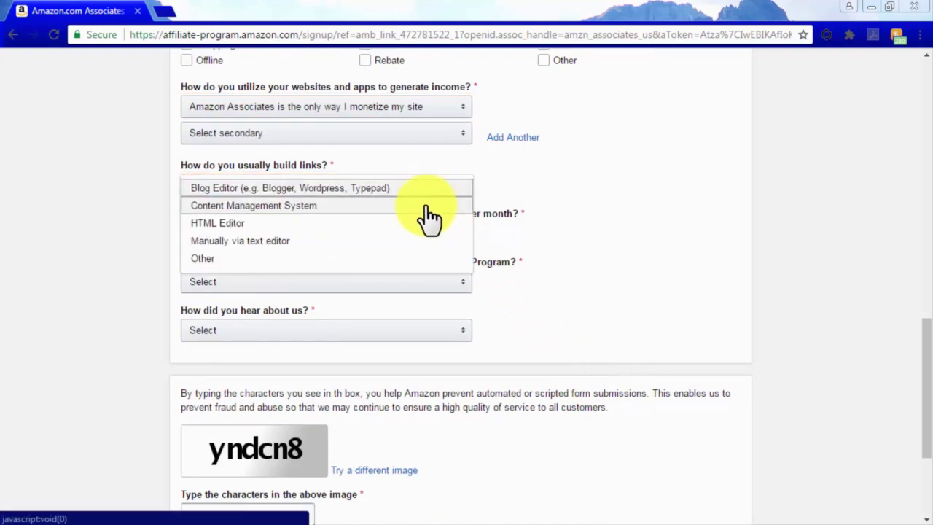
pyautogui.click(425, 206)
pyautogui.click(420, 233)
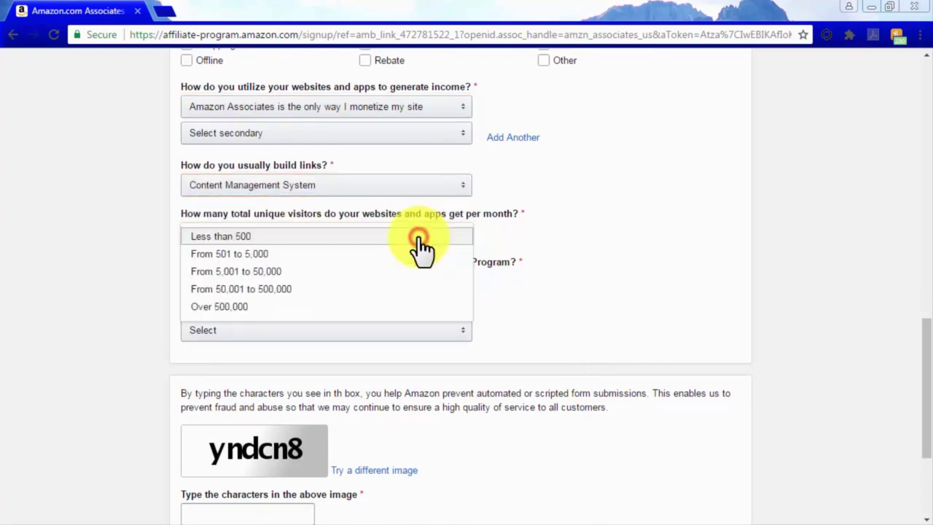
pyautogui.click(411, 272)
# Give 'To monetize my site' as the reason and 'From the Amazon.com Website' as referral source.
pyautogui.click(412, 282)
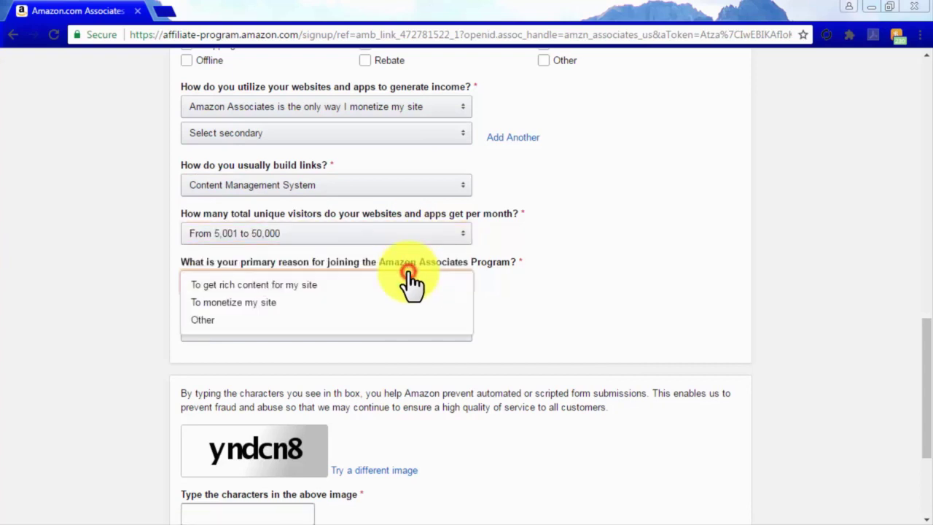
pyautogui.click(402, 303)
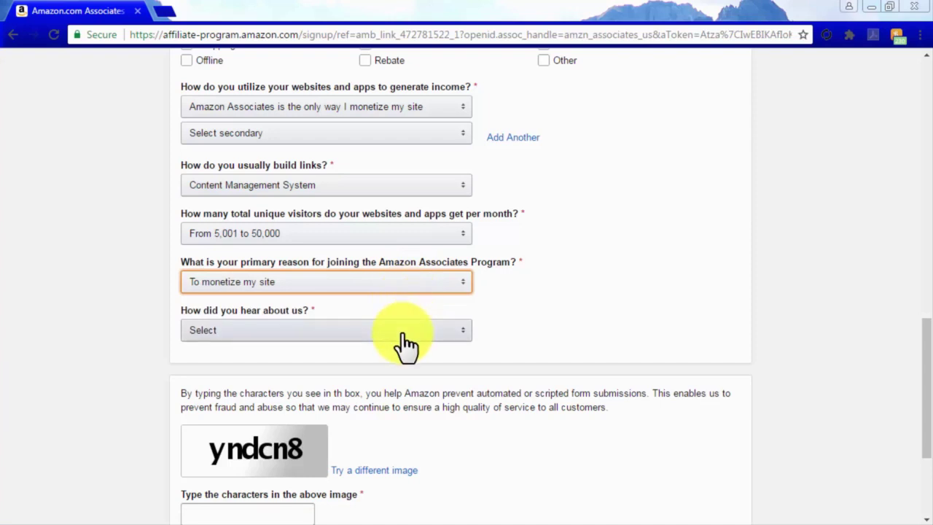
pyautogui.click(403, 340)
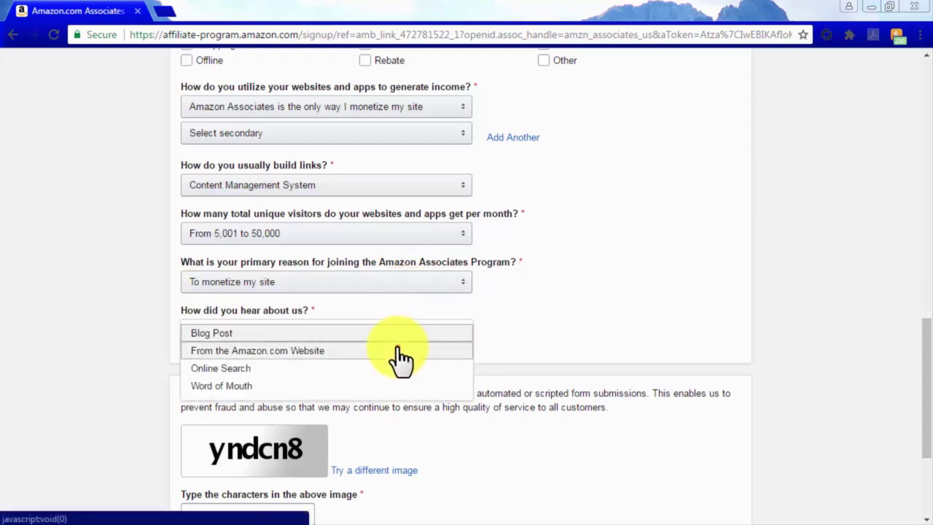
pyautogui.click(394, 350)
pyautogui.scroll(-2, 525, 394)
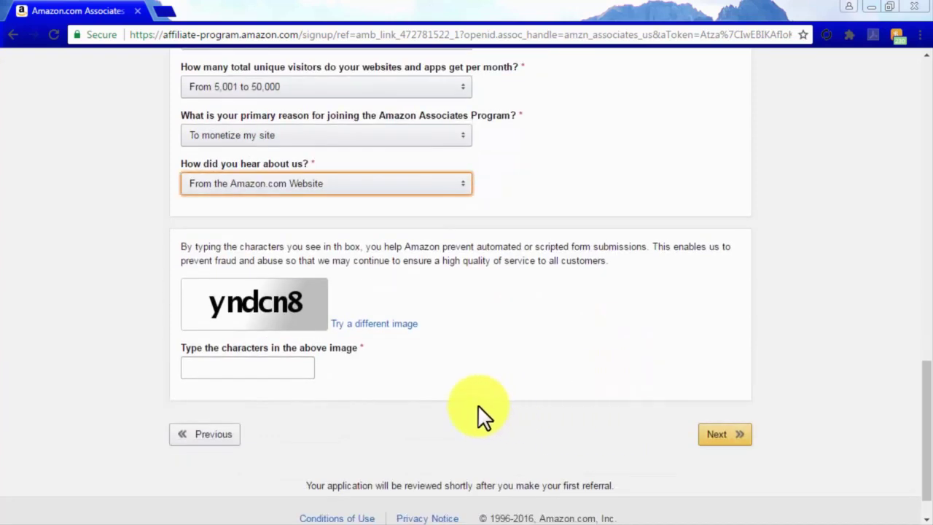
# Enter the image verification characters and continue to the next signup step.
pyautogui.click(277, 369)
pyautogui.write('yndc')
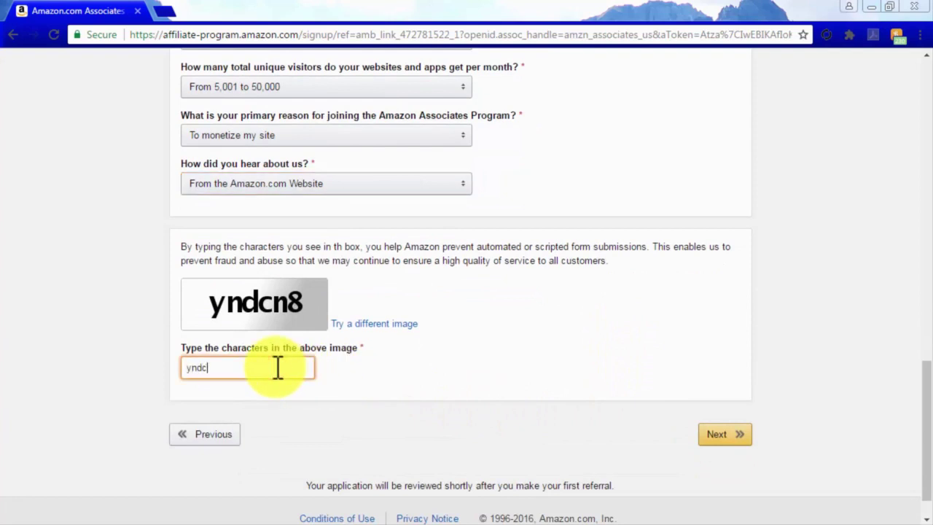
pyautogui.write('n8')
pyautogui.click(720, 437)
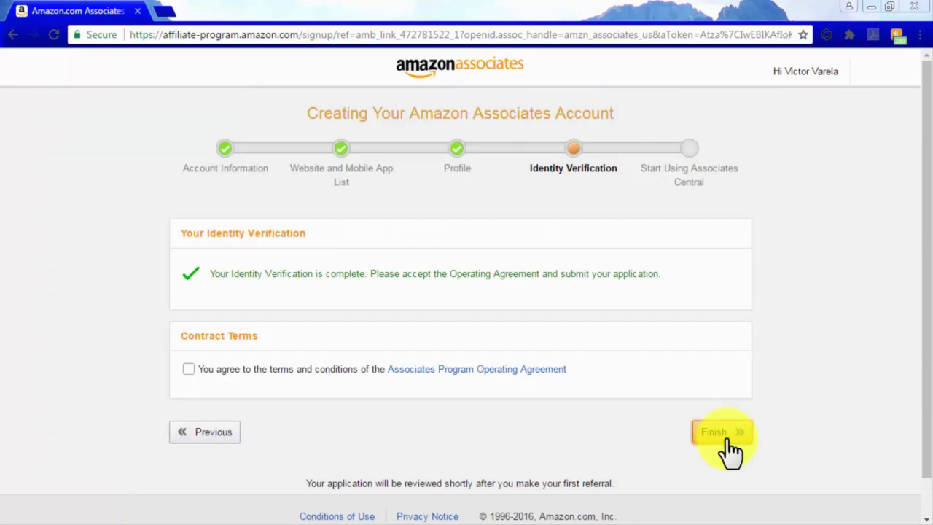
# Accept the Associates Program Operating Agreement and finish the application to receive the Associate ID.
pyautogui.click(188, 369)
pyautogui.click(718, 431)
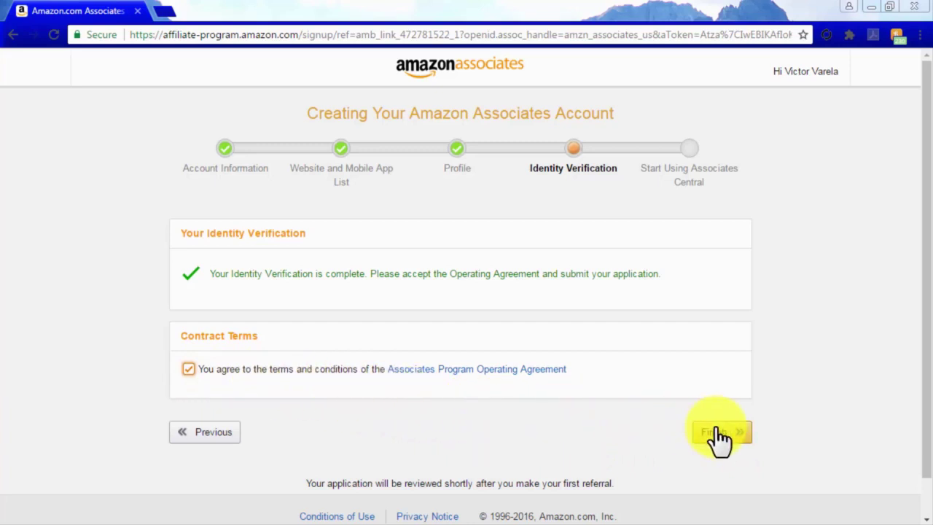
pyautogui.click(717, 430)
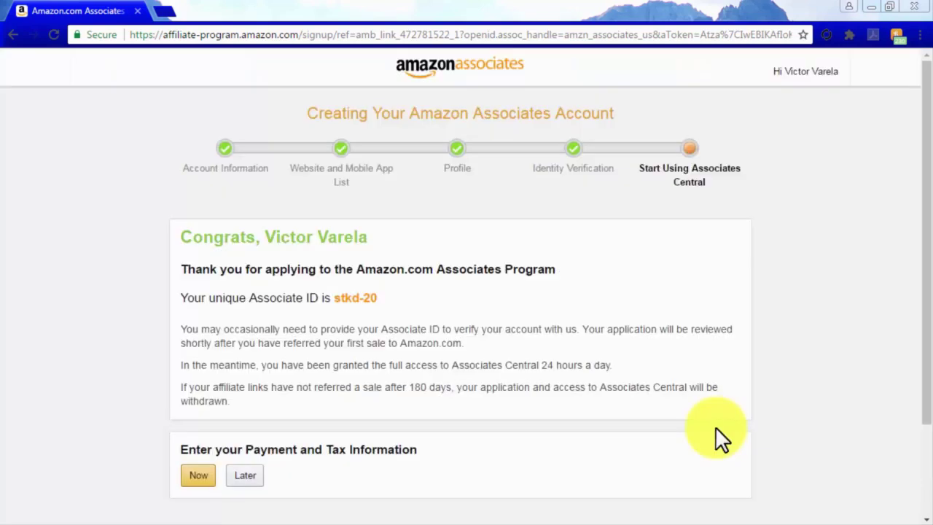
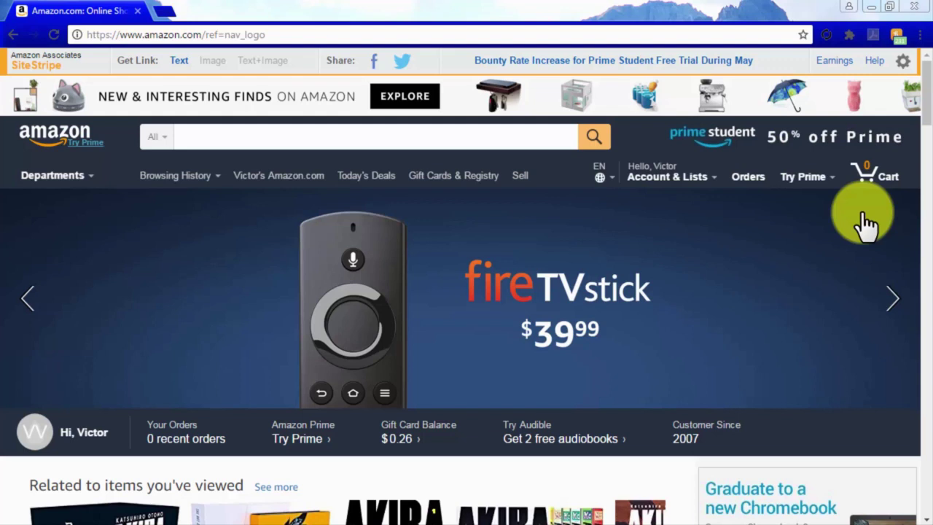
# Search Amazon for 'Onkyo TX-NR646' and open the Onkyo TX-NR656 7.2 Channel receiver listing.
pyautogui.click(531, 135)
pyautogui.write('Onkyo TX-NR646')
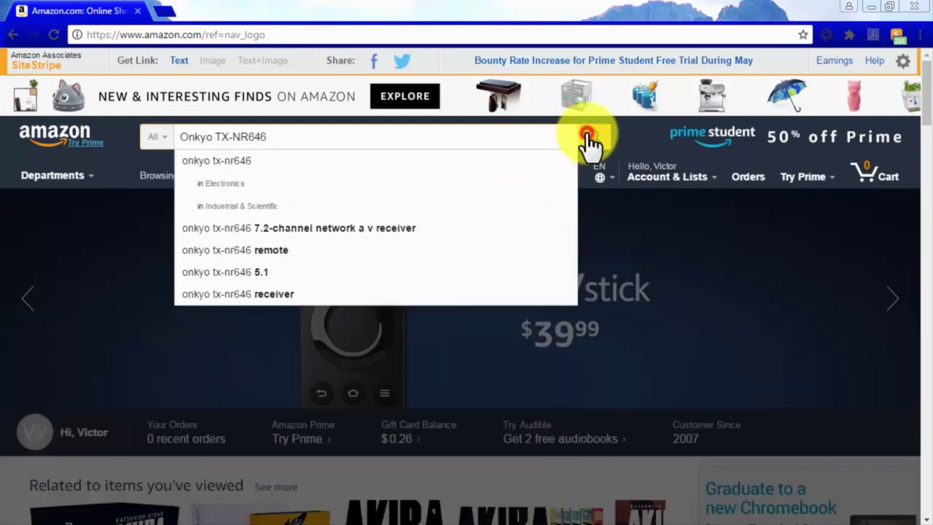
pyautogui.click(589, 139)
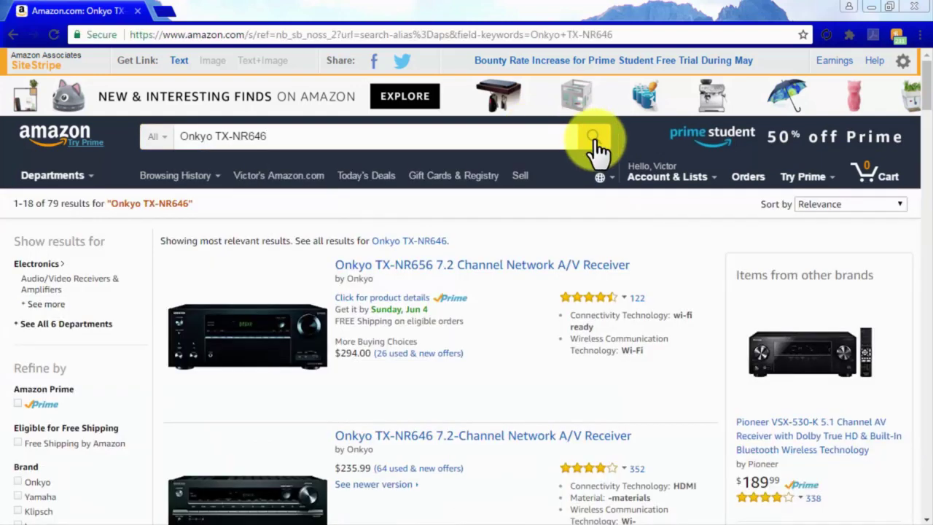
pyautogui.click(508, 267)
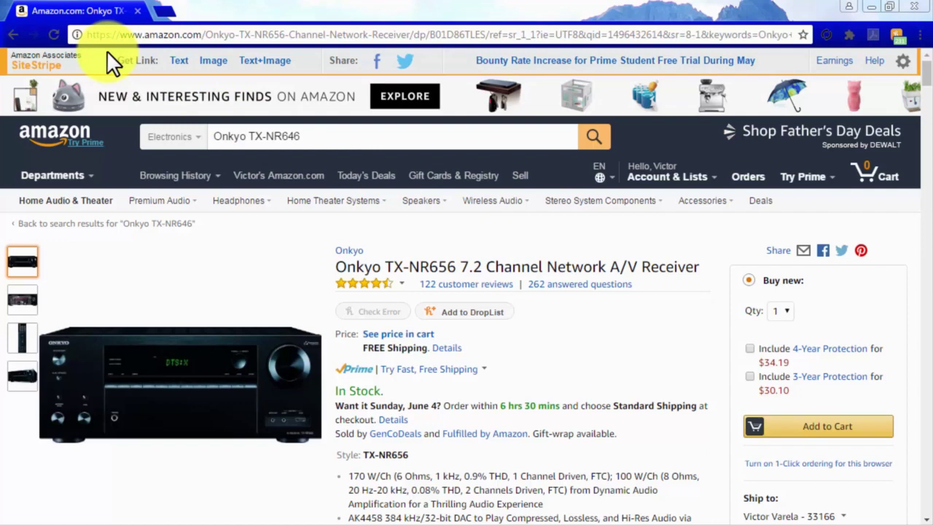
# Generate a SiteStripe text link, toggling between the full URL and the short amzn.to link.
pyautogui.click(179, 60)
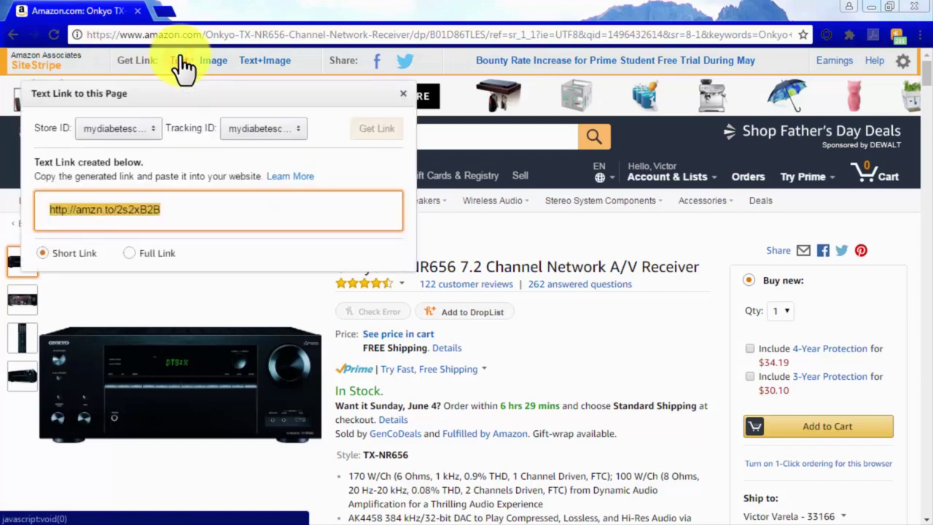
pyautogui.click(161, 255)
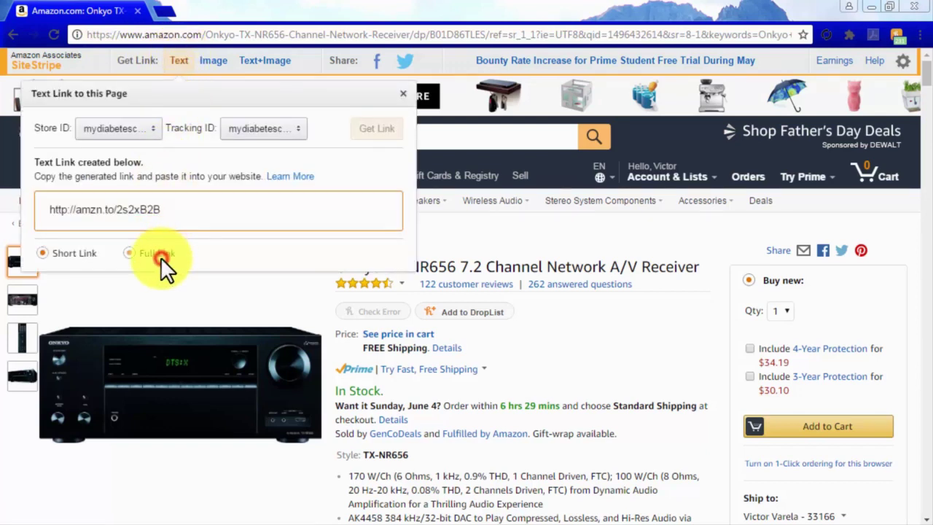
pyautogui.click(49, 253)
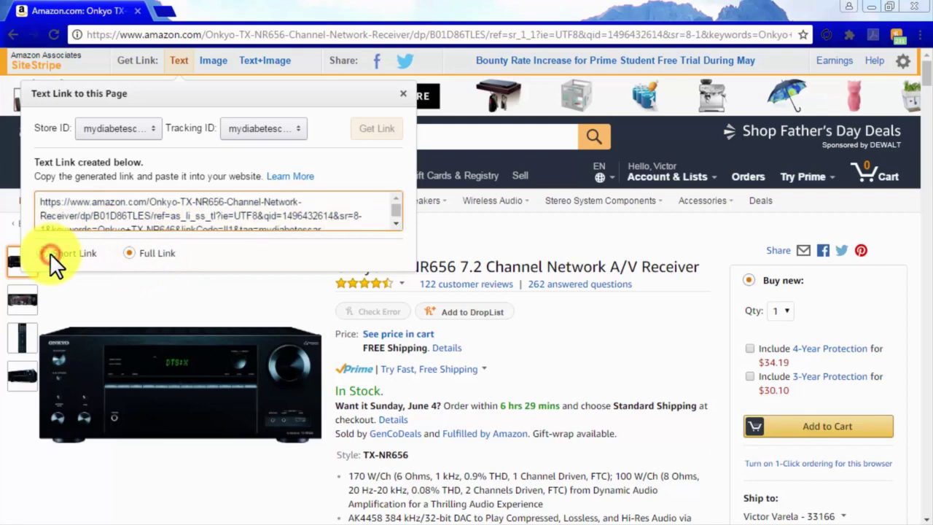
# Generate the image and Text+Image link HTML, select the code, and share the page on Facebook.
pyautogui.click(204, 65)
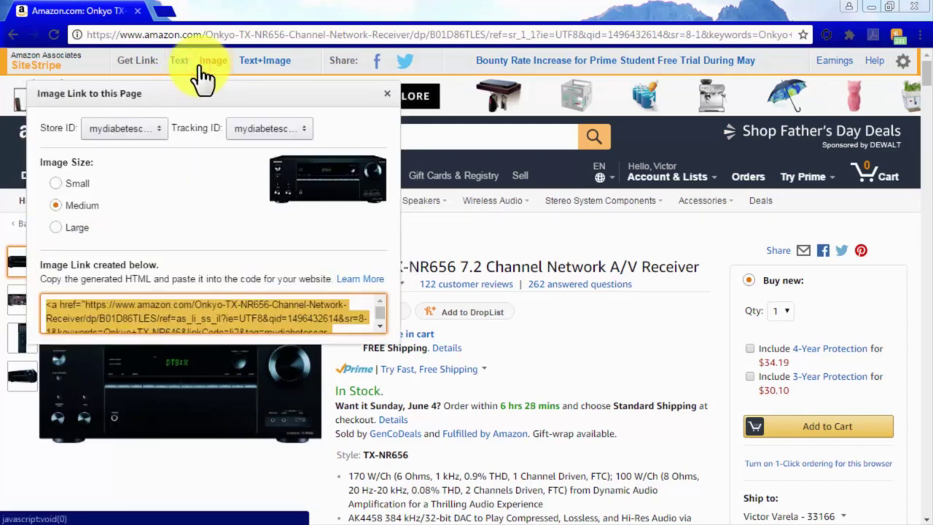
pyautogui.click(188, 205)
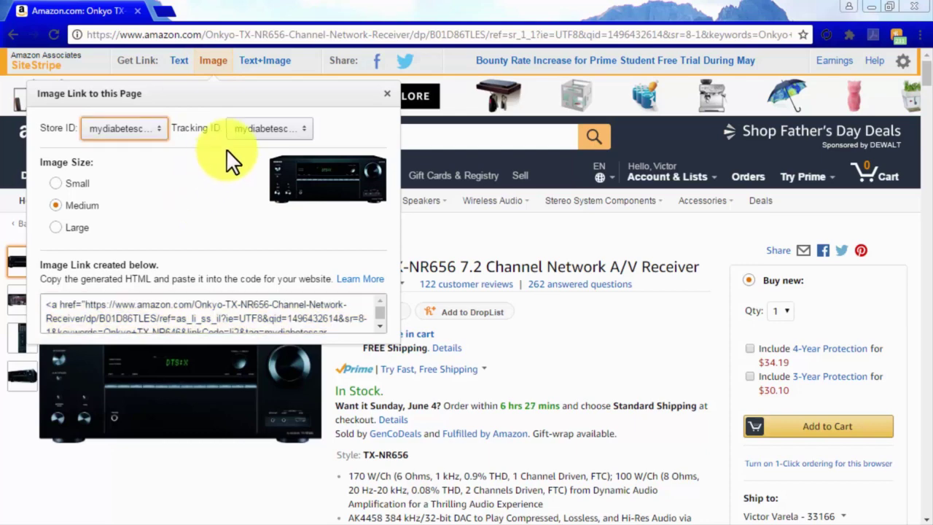
pyautogui.click(278, 65)
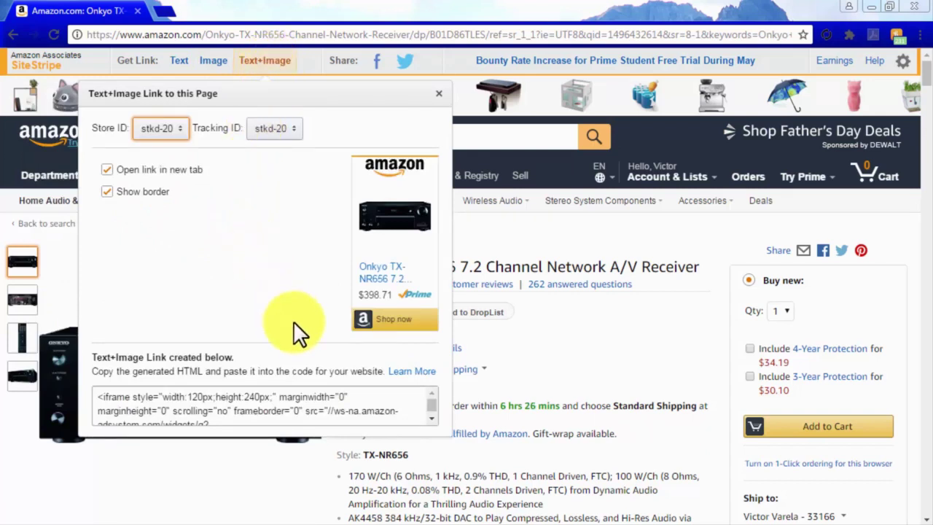
pyautogui.click(348, 408)
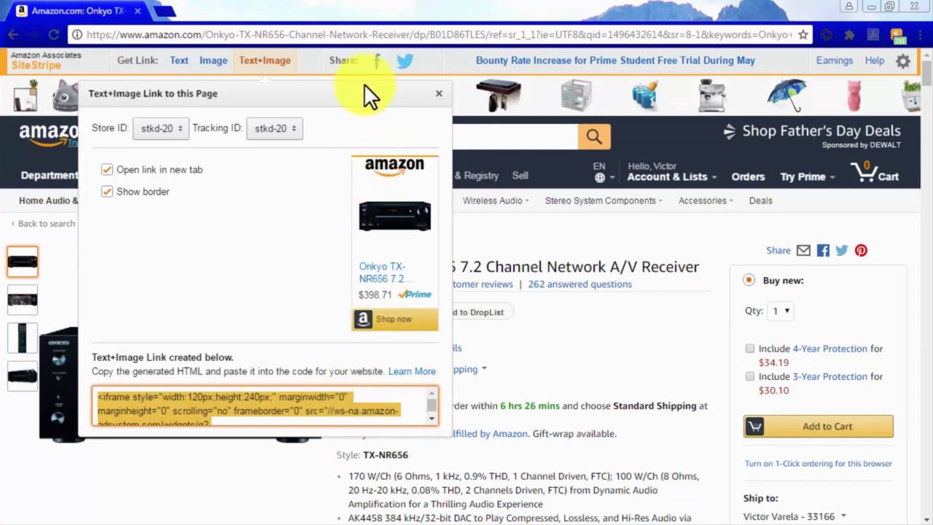
pyautogui.click(375, 63)
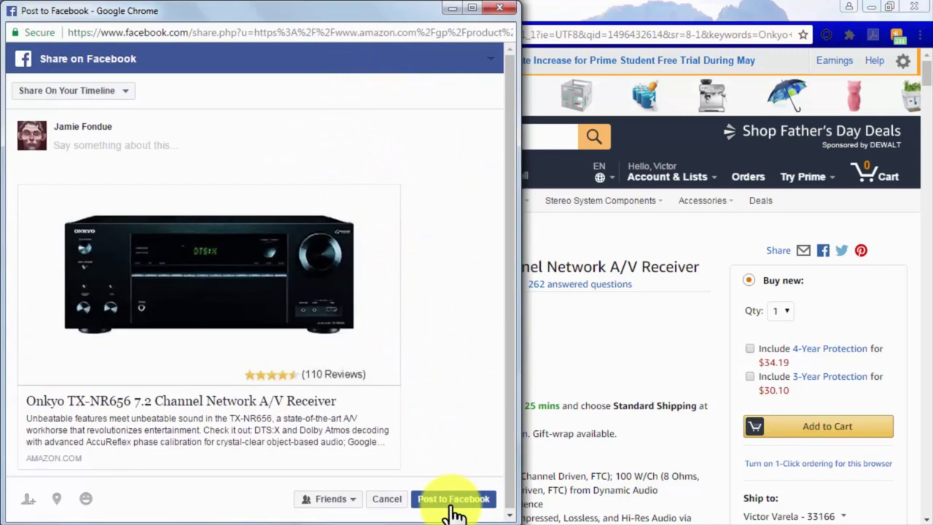
# Close the Facebook share window, confirm leaving, and try sharing the receiver page on Twitter.
pyautogui.click(501, 9)
pyautogui.click(319, 114)
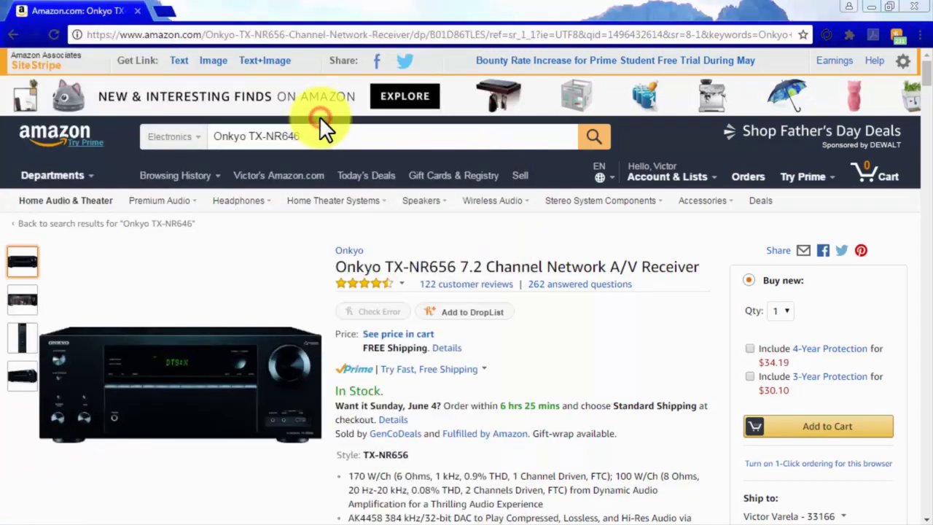
pyautogui.click(405, 60)
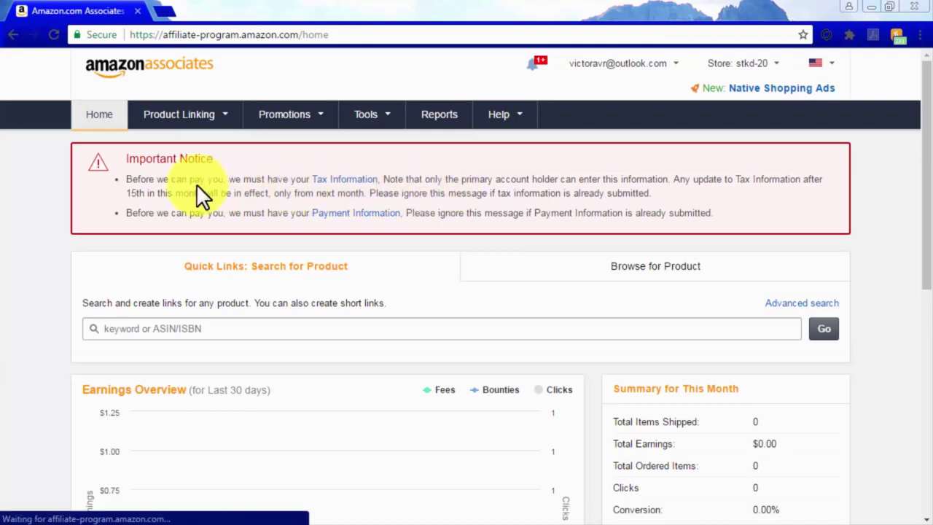
# Search the Product Links tool for 'Onkyo TX-NR646' and find the receiver in the results.
pyautogui.click(202, 122)
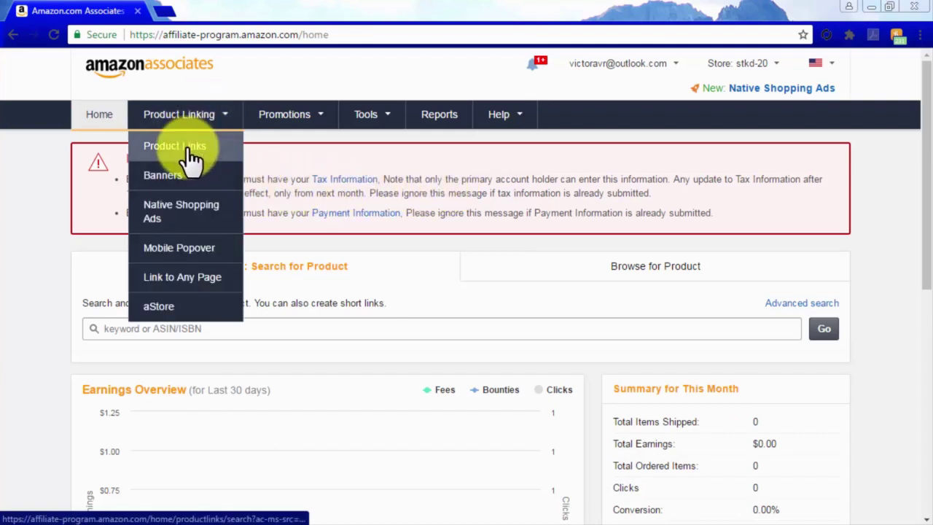
pyautogui.click(187, 147)
pyautogui.scroll(-2, 755, 424)
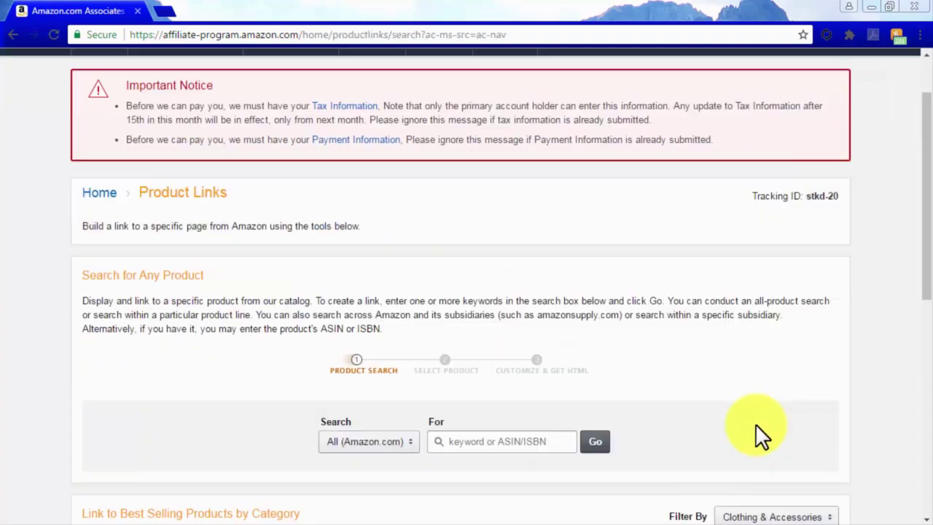
pyautogui.click(508, 372)
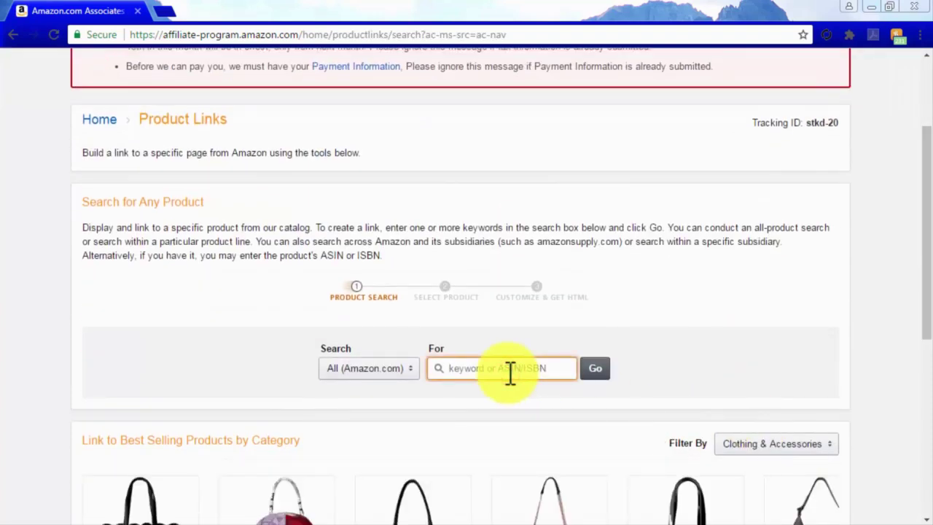
pyautogui.write('Onkyo TX-NR646')
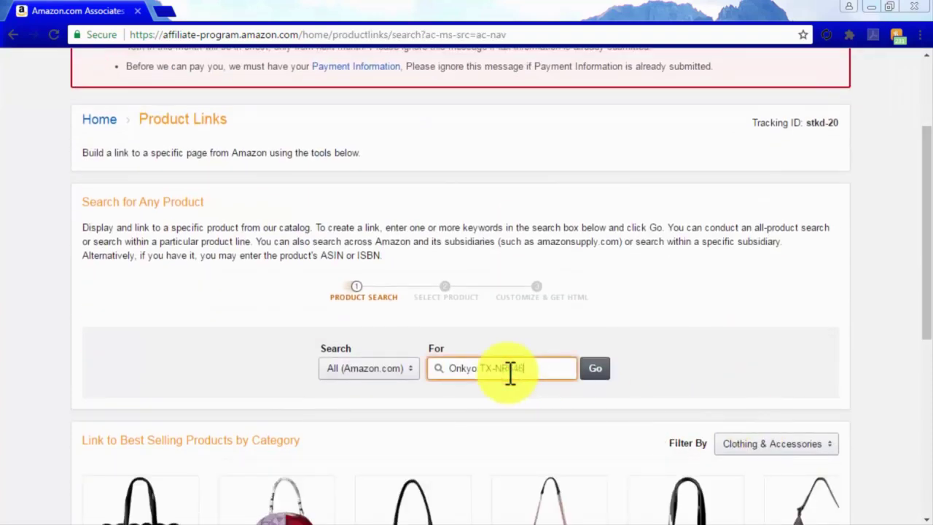
pyautogui.click(595, 370)
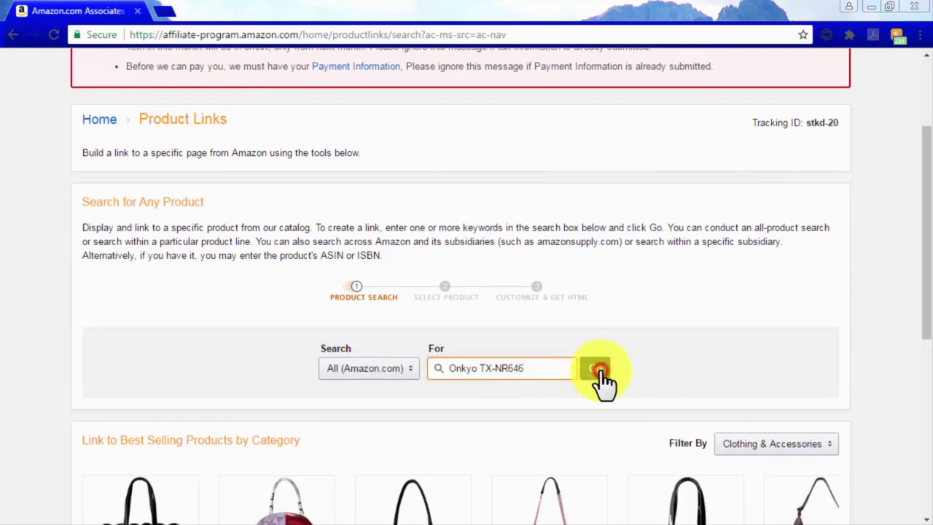
pyautogui.scroll(-1, 600, 379)
pyautogui.scroll(-1, 603, 373)
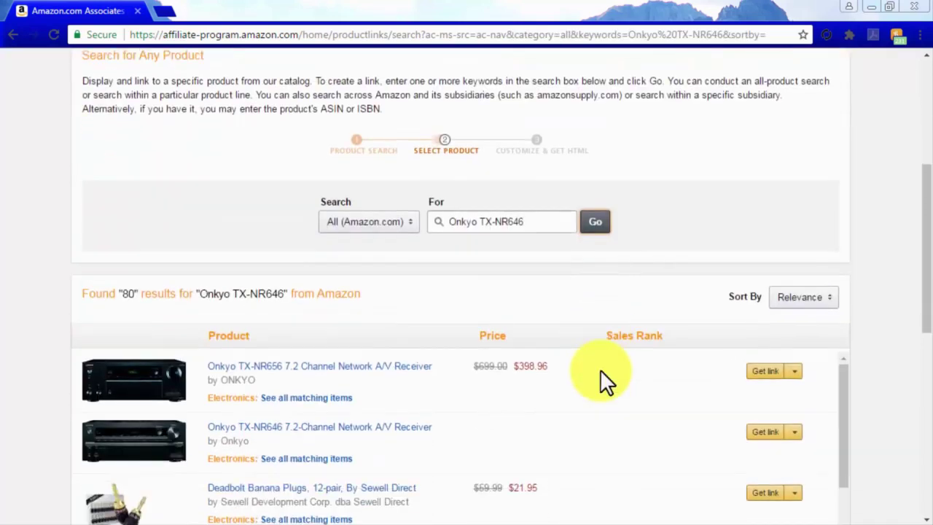
pyautogui.scroll(-1, 602, 374)
pyautogui.scroll(1, 600, 369)
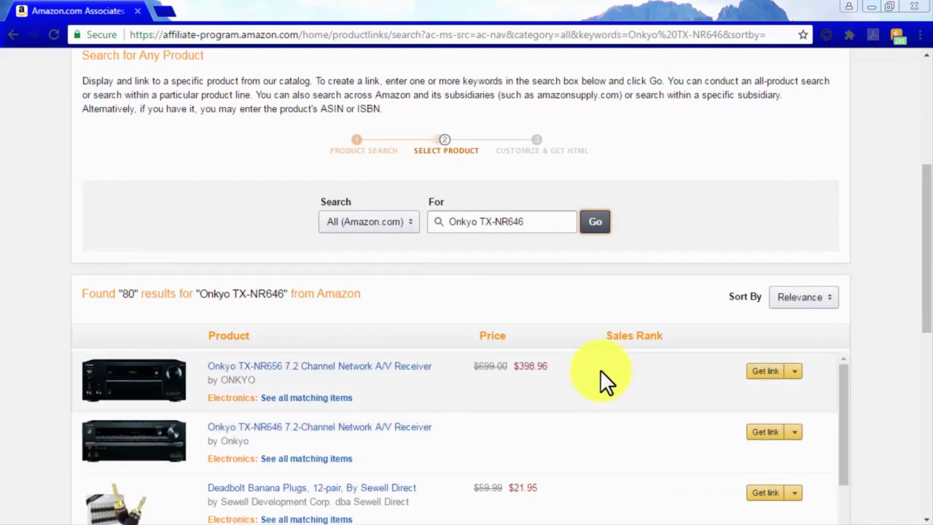
# Get and select the NR646 affiliate URL, build the link, and preview Text Only and Image Only.
pyautogui.click(789, 438)
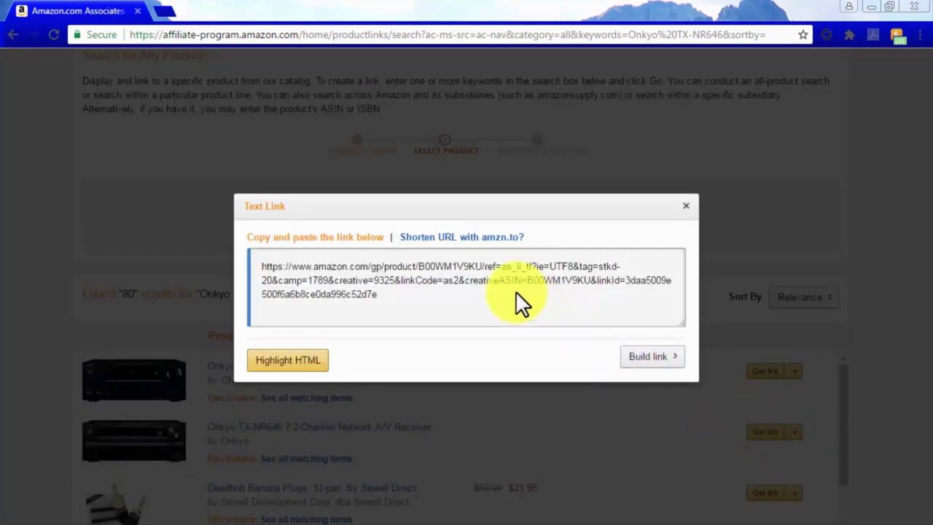
pyautogui.click(480, 269)
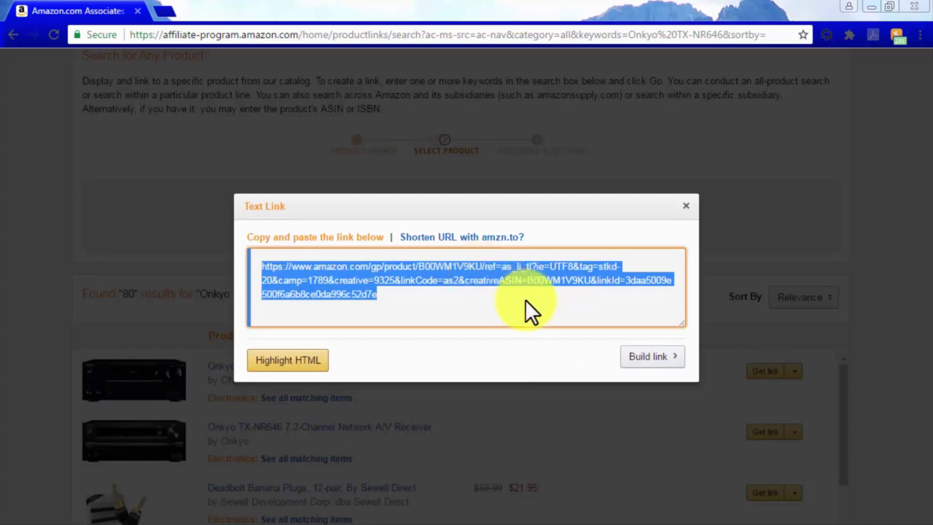
pyautogui.click(640, 358)
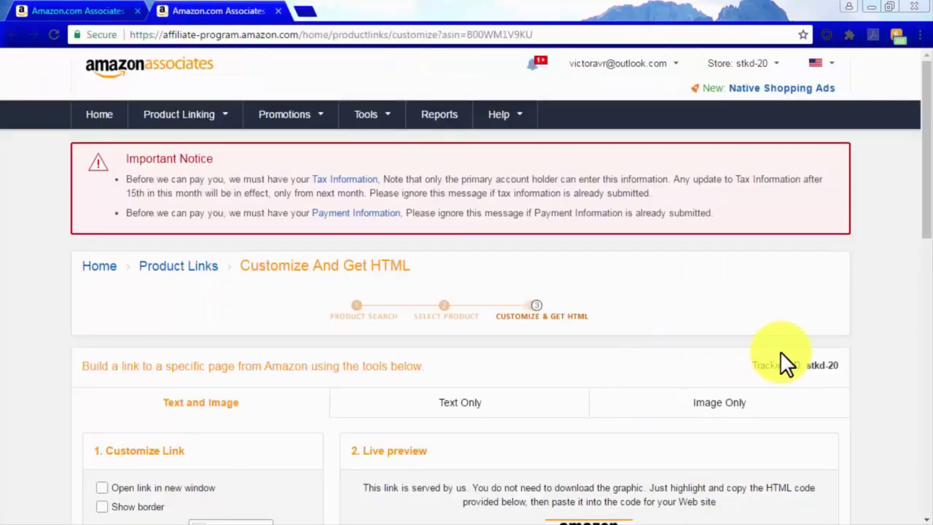
pyautogui.scroll(-3, 880, 358)
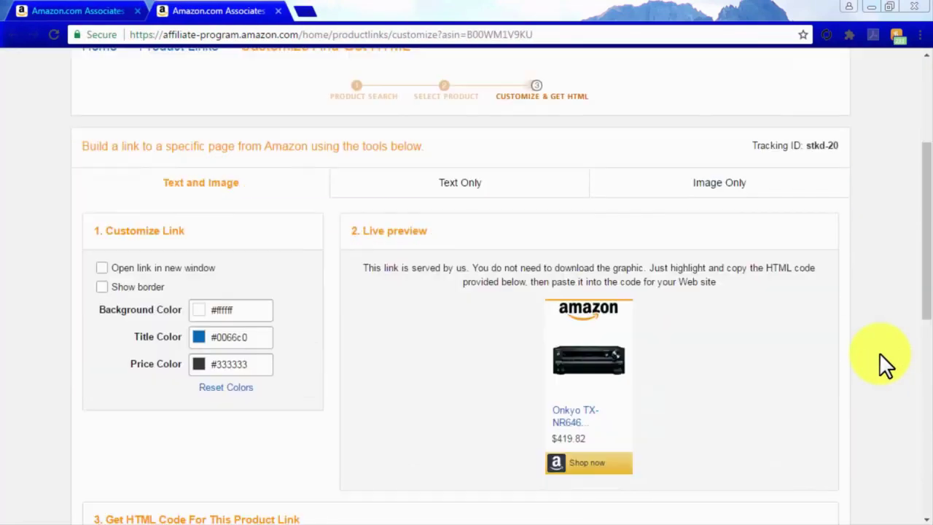
pyautogui.click(492, 187)
pyautogui.click(692, 186)
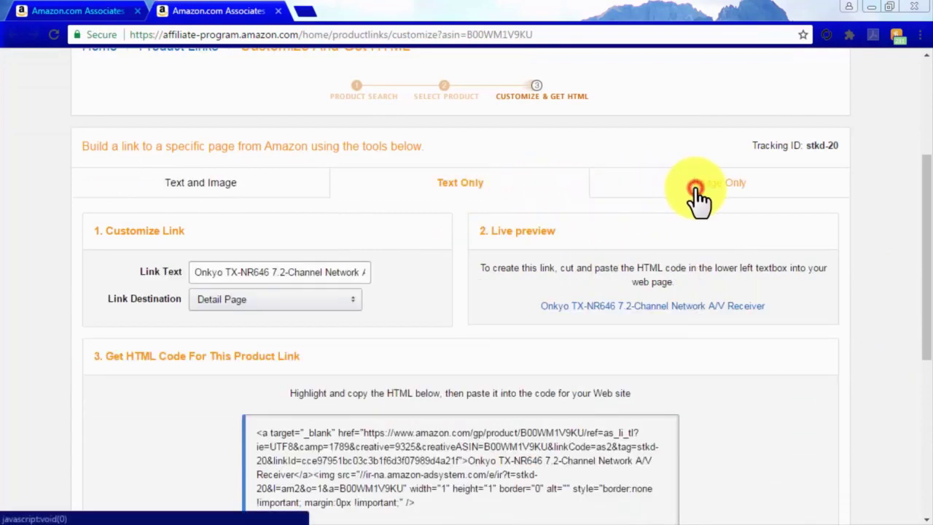
pyautogui.scroll(-1, 884, 200)
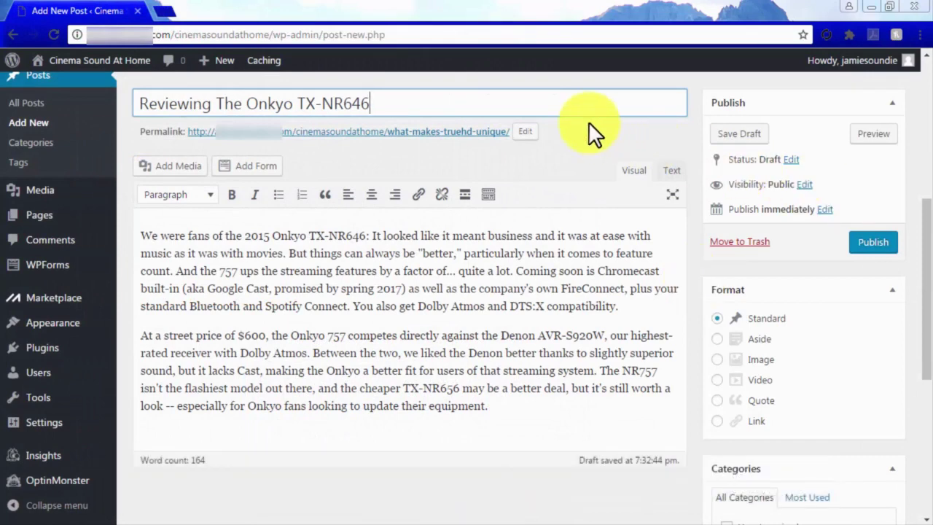
pyautogui.click(174, 170)
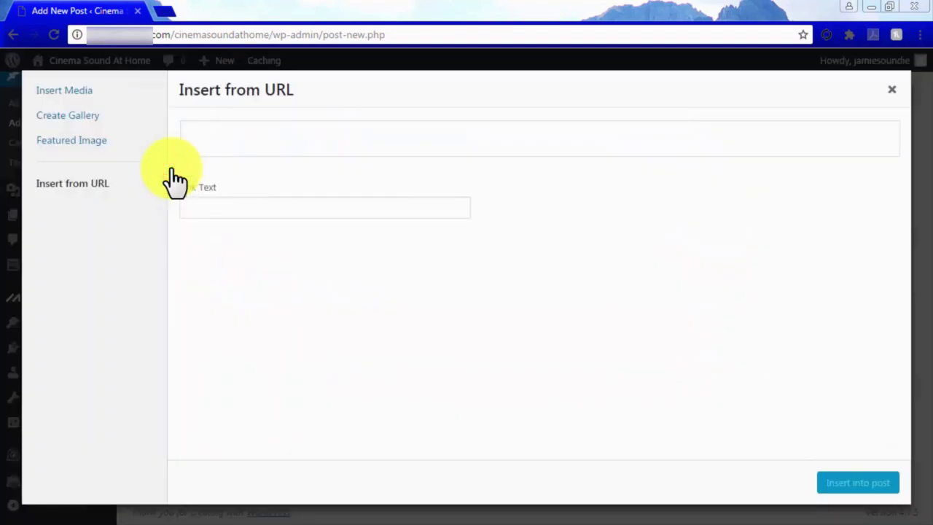
pyautogui.click(255, 138)
pyautogui.hotkey('ctrl', 'v')
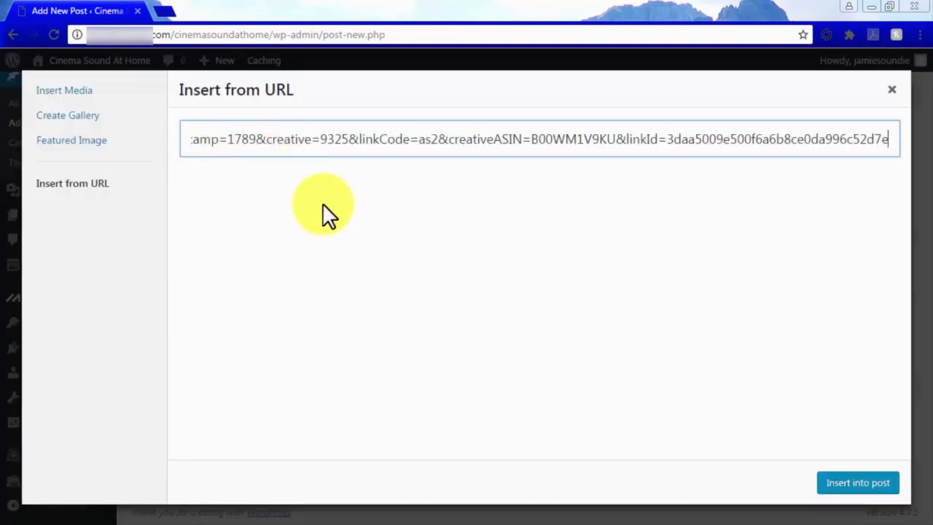
pyautogui.click(845, 490)
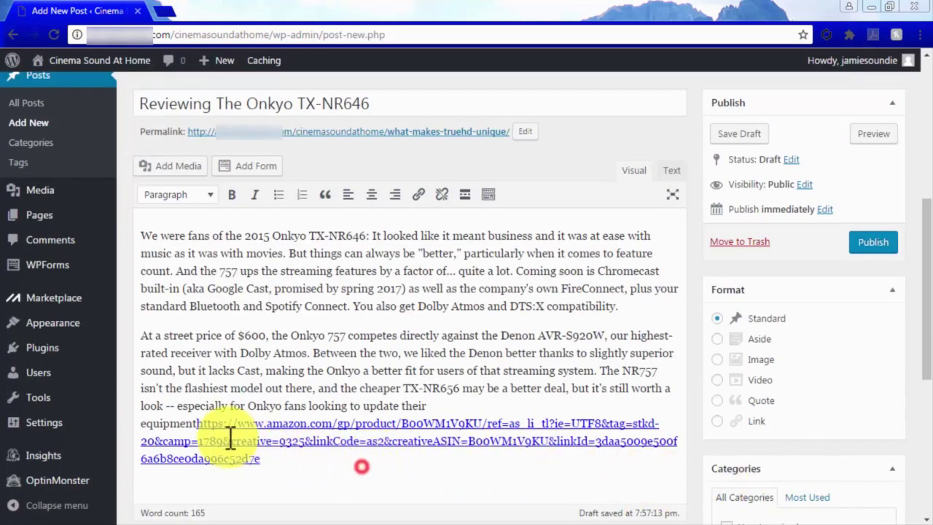
pyautogui.moveTo(197, 423); pyautogui.dragTo(244, 458)
pyautogui.press('BackSpace')
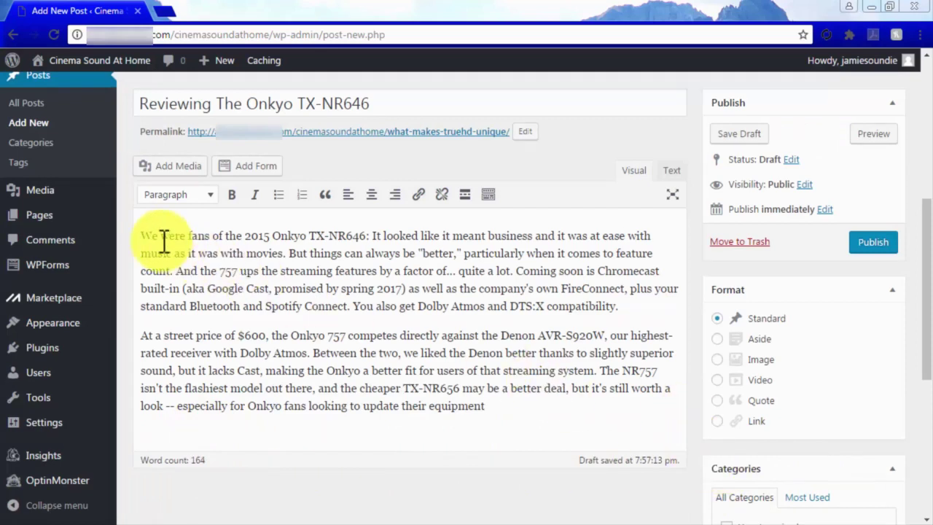
# Insert the Amazon URL as a link reading 'This Is An Affiliate Link To The Product' in a new top line.
pyautogui.click(138, 235)
pyautogui.press('Return')
pyautogui.click(138, 236)
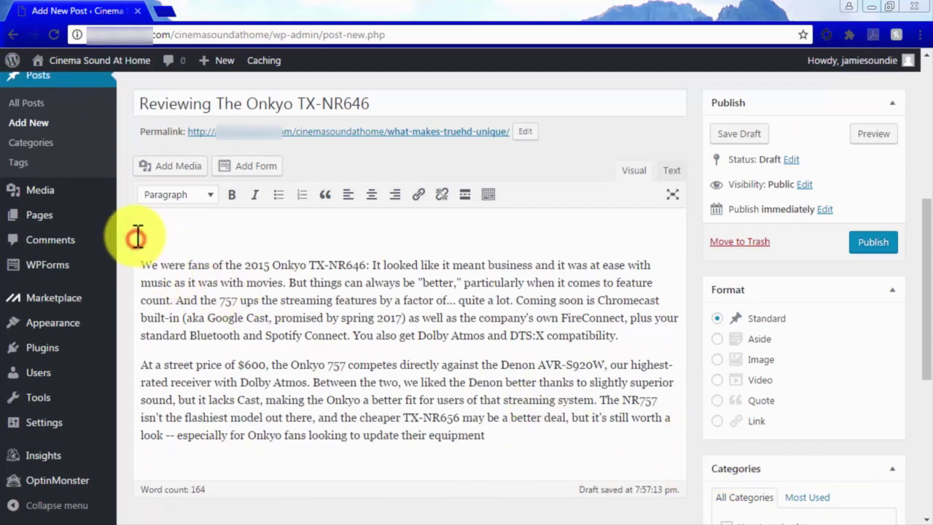
pyautogui.click(148, 170)
pyautogui.tripleClick(229, 151)
pyautogui.hotkey('ctrl', 'v')
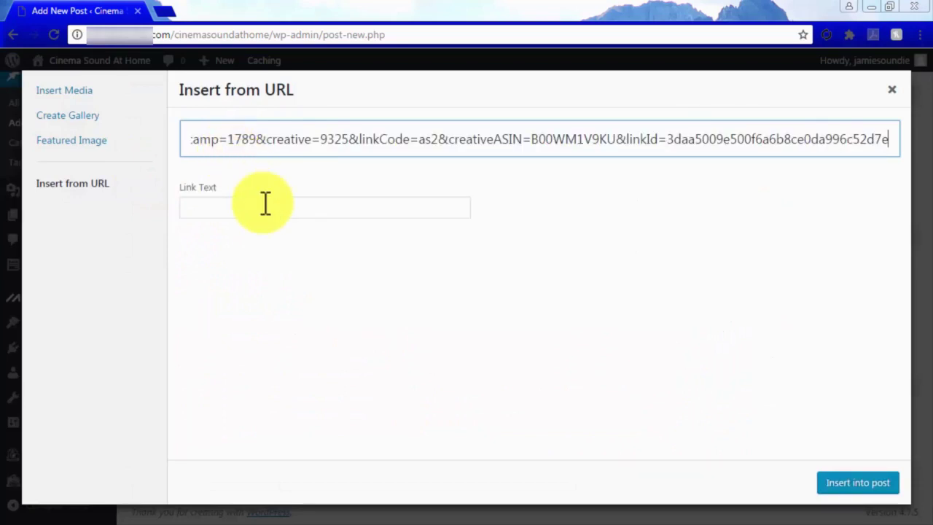
pyautogui.click(265, 204)
pyautogui.write('This Is An Affiliat')
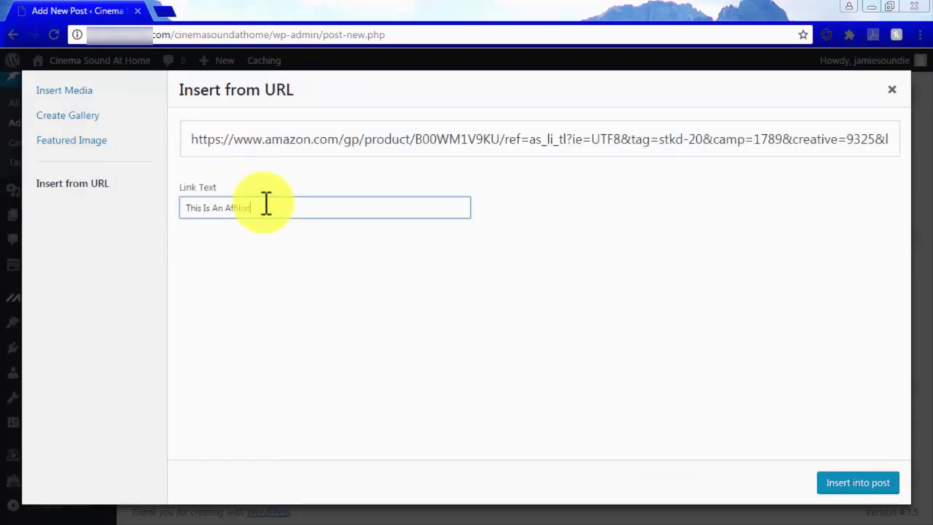
pyautogui.write('e Link ')
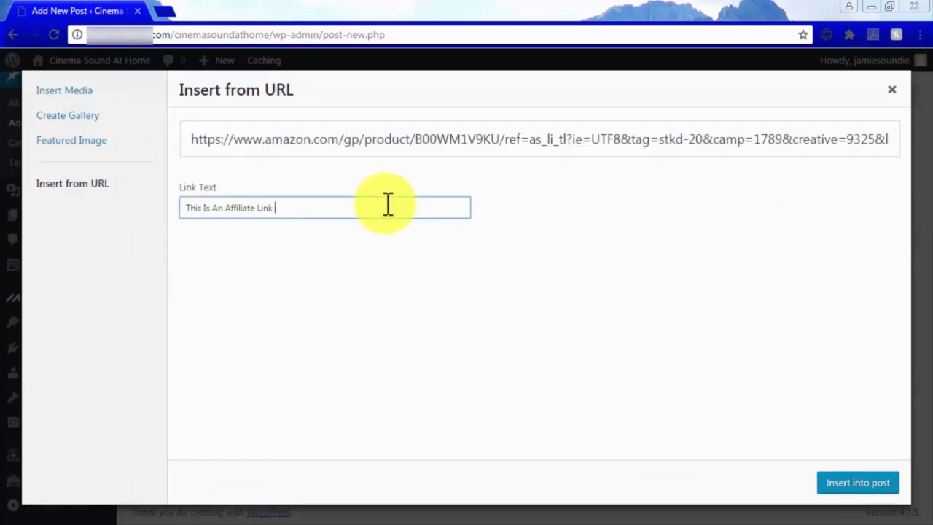
pyautogui.write('To The Product')
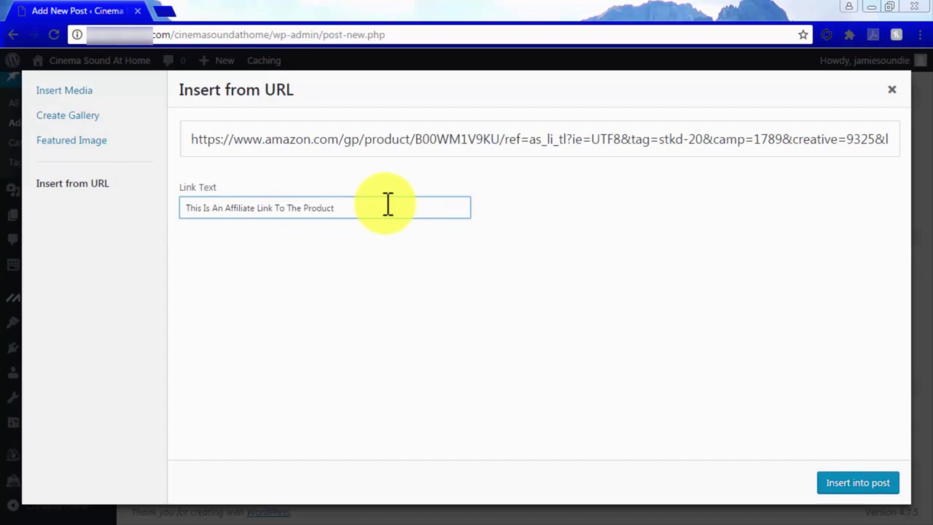
pyautogui.click(865, 482)
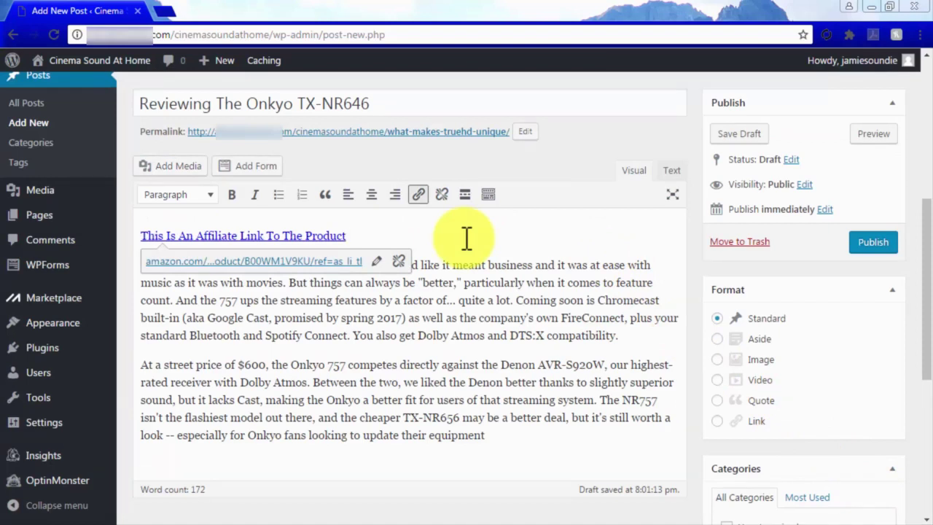
# Embed the Onkyo TX-NR656 image-link HTML in a new paragraph after 'compatibility.'.
pyautogui.click(632, 334)
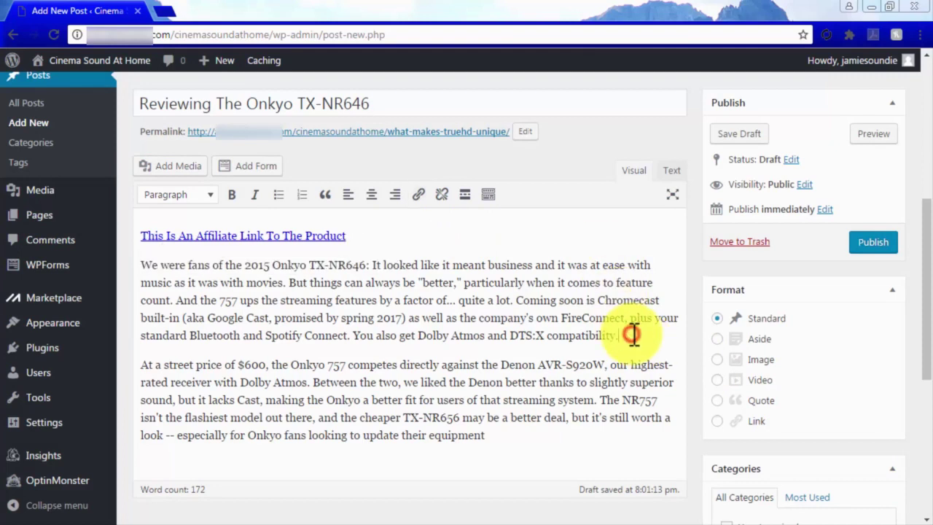
pyautogui.press('Return')
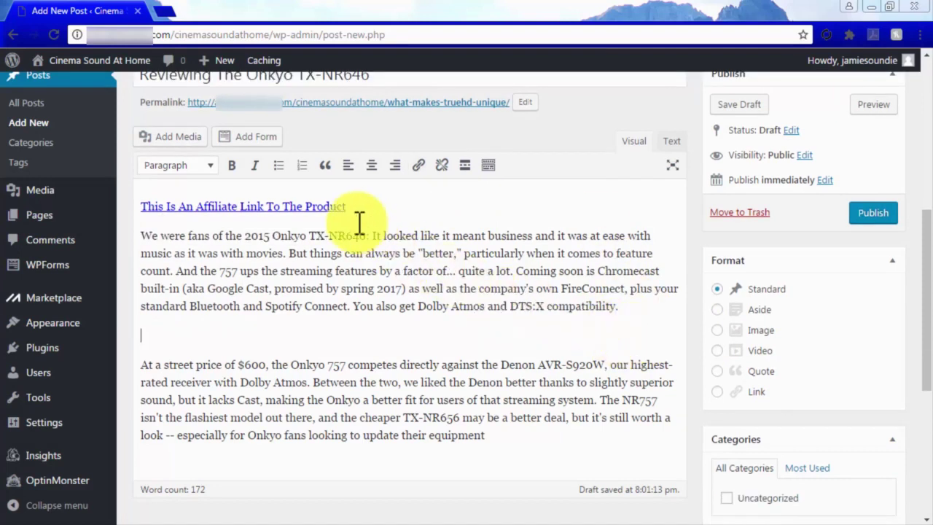
pyautogui.click(188, 138)
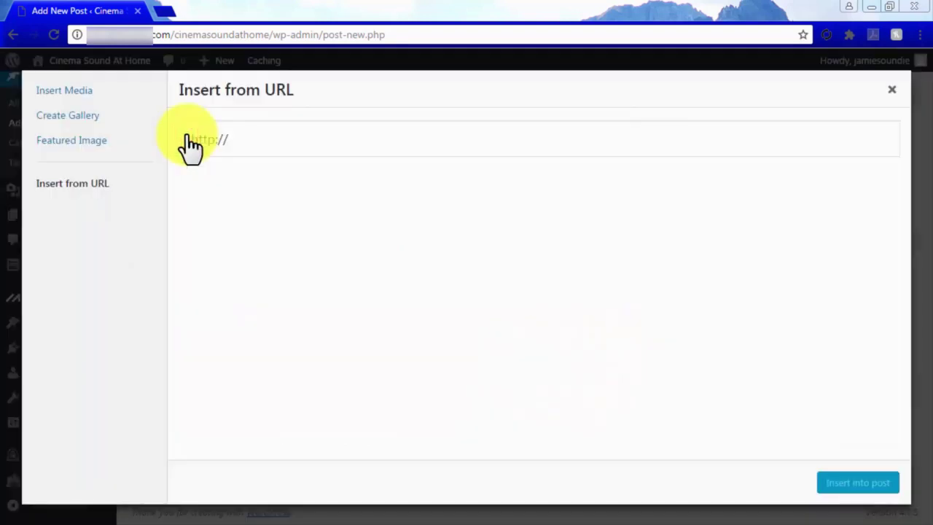
pyautogui.moveTo(186, 139); pyautogui.dragTo(241, 144)
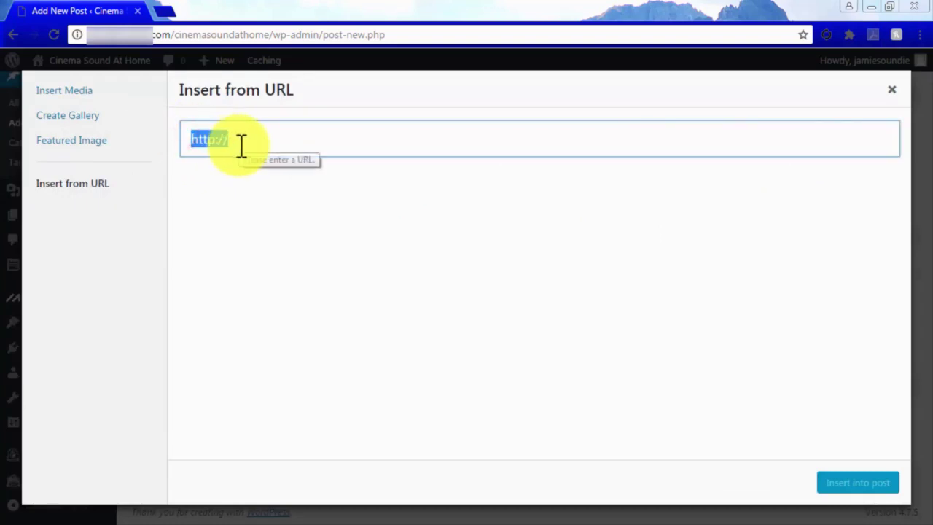
pyautogui.hotkey('ctrl', 'v')
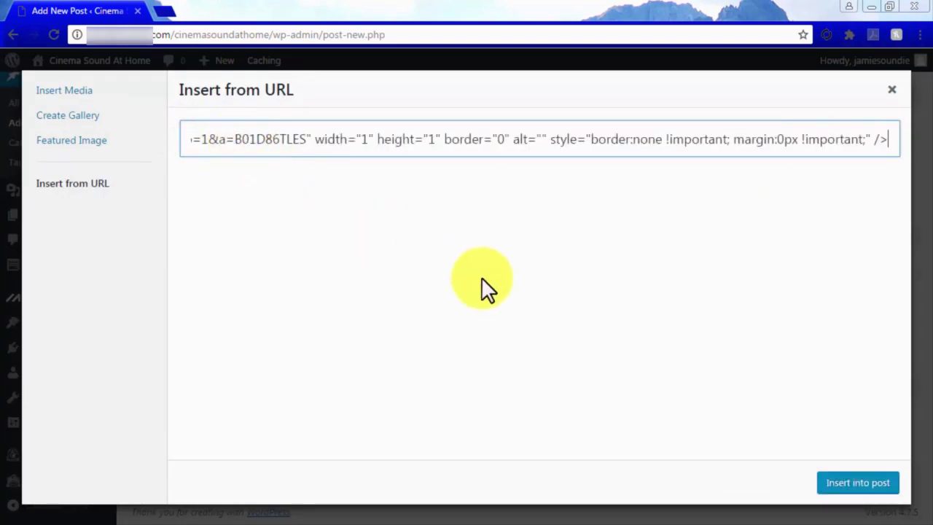
pyautogui.click(867, 487)
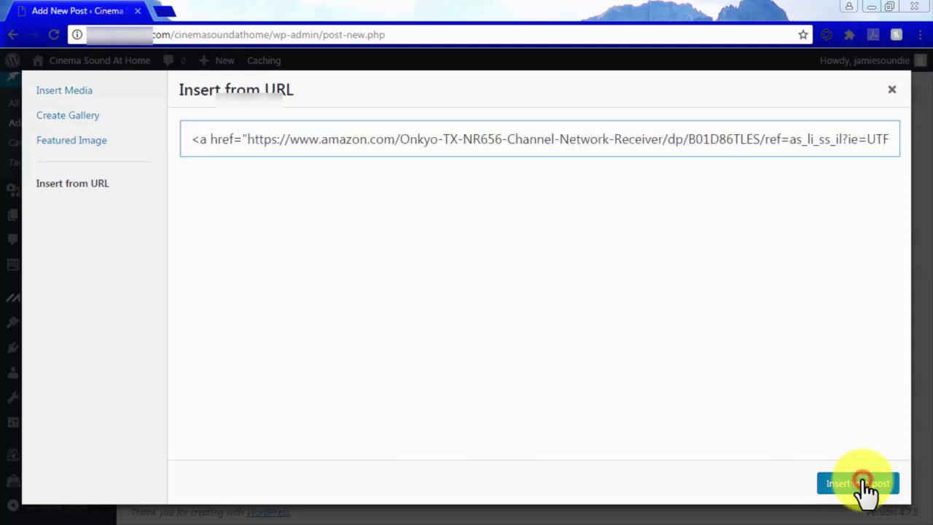
pyautogui.moveTo(355, 362)
pyautogui.mouseDown()
pyautogui.moveTo(353, 400)
pyautogui.moveTo(355, 372)
pyautogui.mouseUp()
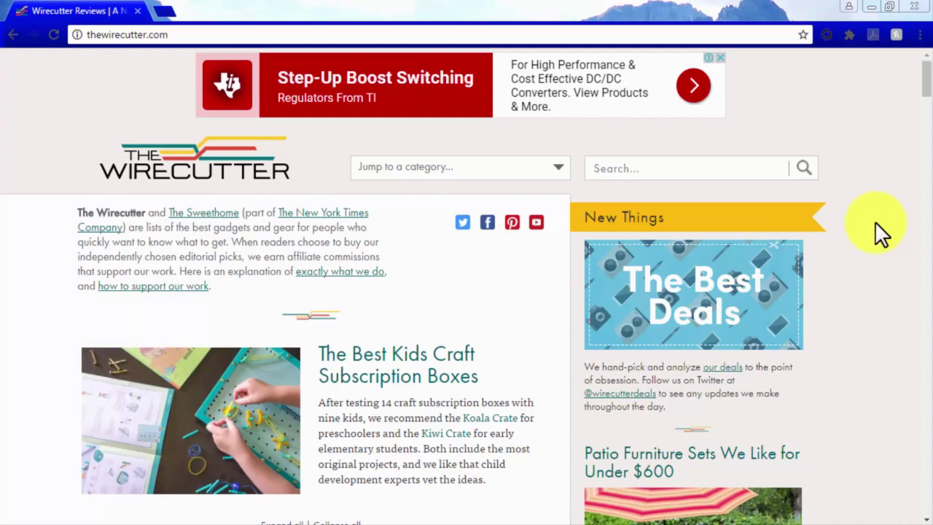
# Follow Wirecutter's Best Wireless Earbuds review to the exercise headphones guide and the JLab Epic2 Amazon link.
pyautogui.scroll(-4, 877, 223)
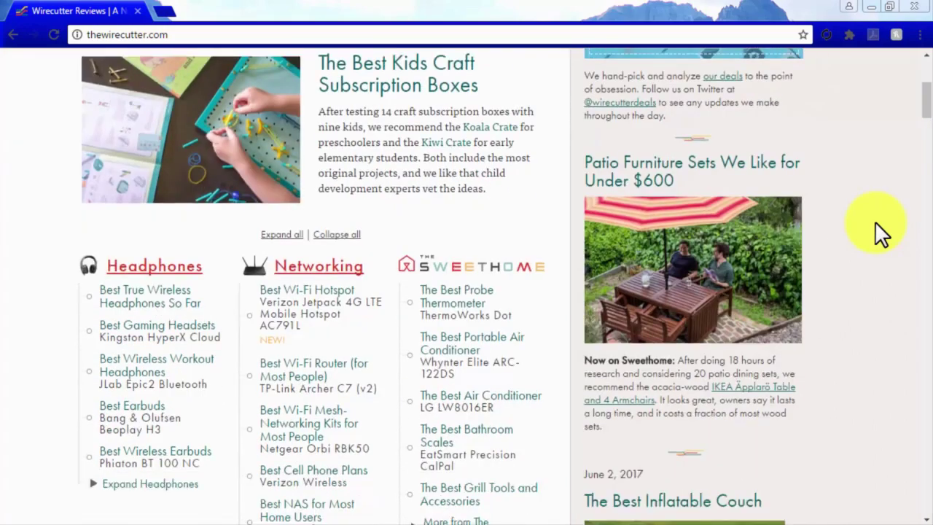
pyautogui.scroll(-4, 877, 223)
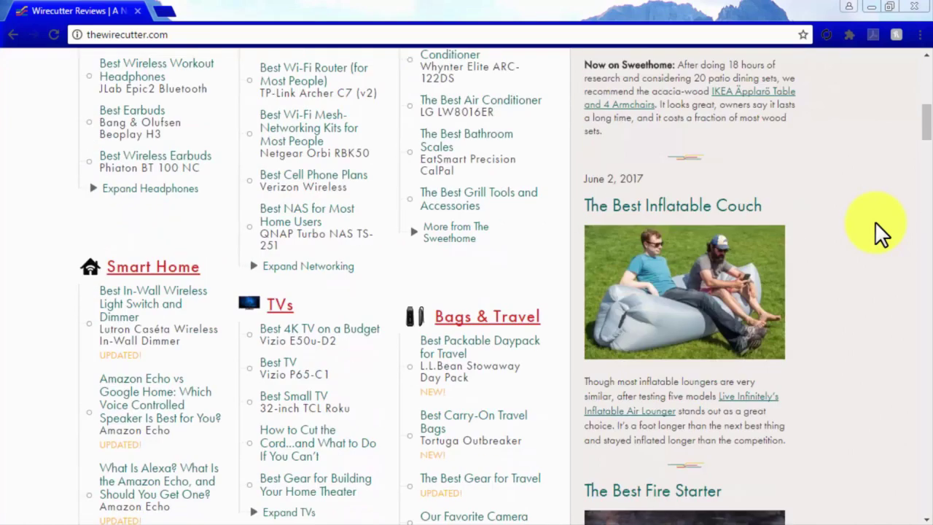
pyautogui.click(195, 164)
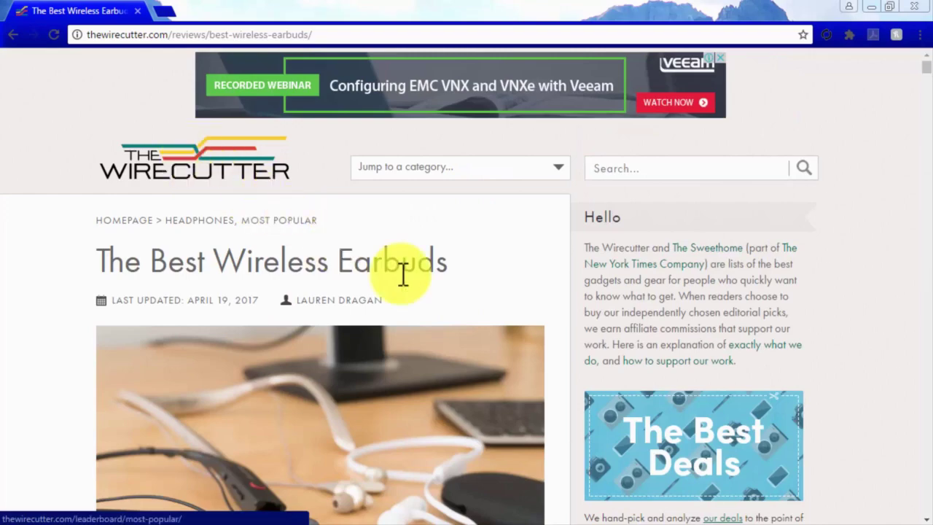
pyautogui.scroll(-3, 567, 355)
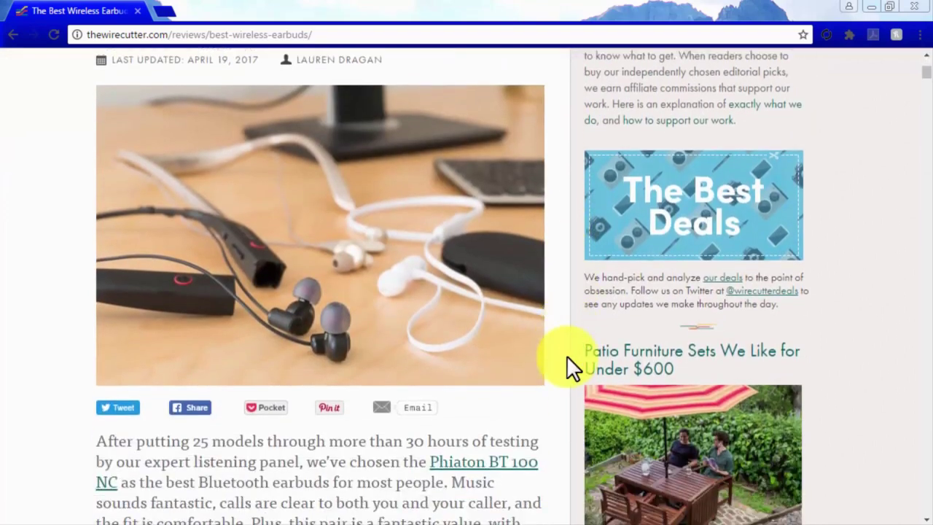
pyautogui.scroll(-8, 566, 355)
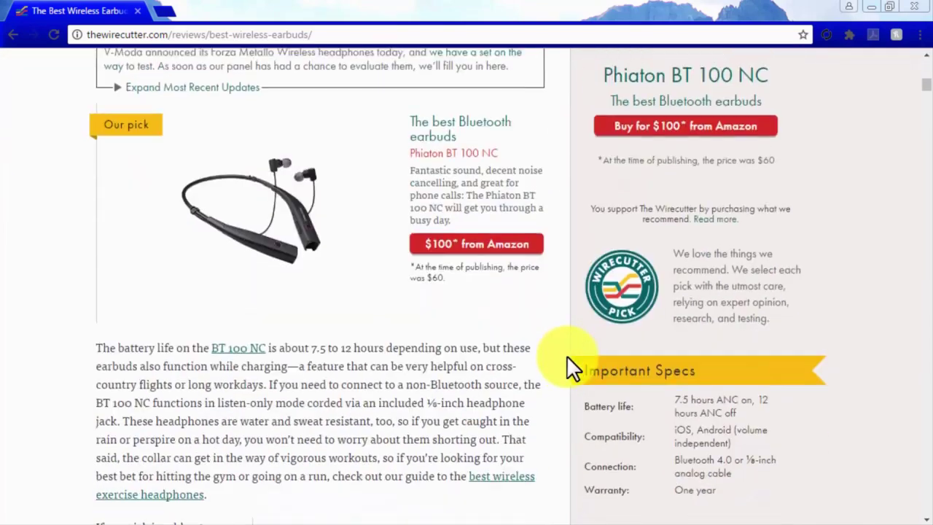
pyautogui.scroll(-1, 567, 355)
pyautogui.click(505, 402)
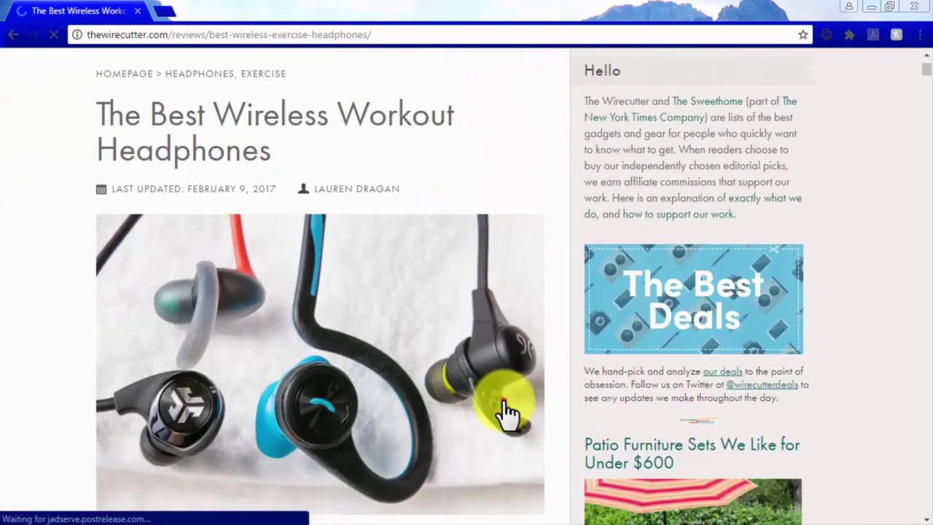
pyautogui.click(503, 400)
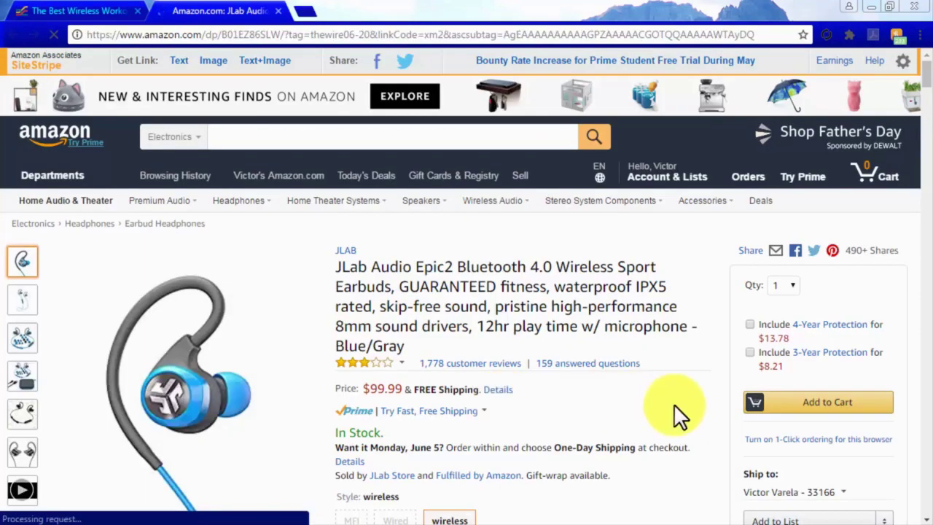
pyautogui.click(782, 409)
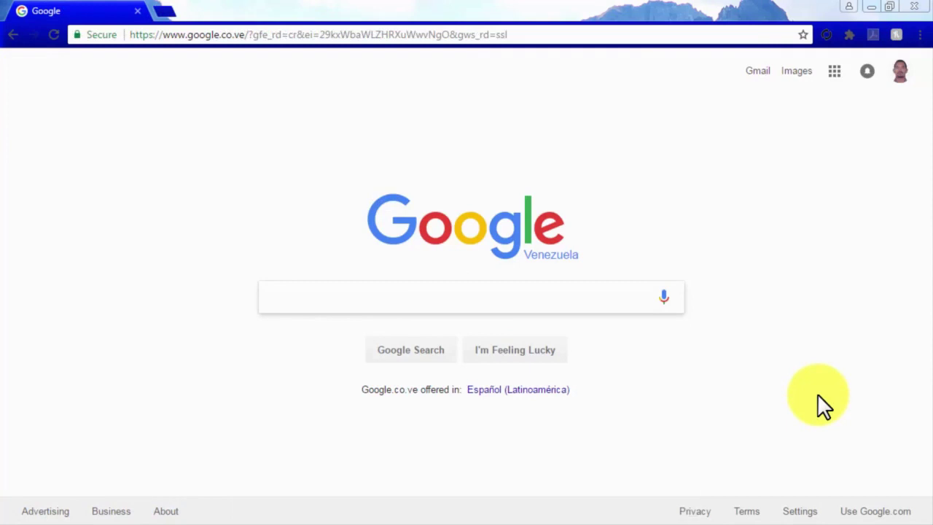
# Google 'do it yourself car wash', read the Jalopnik coin-op guide, and open its wheel-brush Amazon link.
pyautogui.write('do it your')
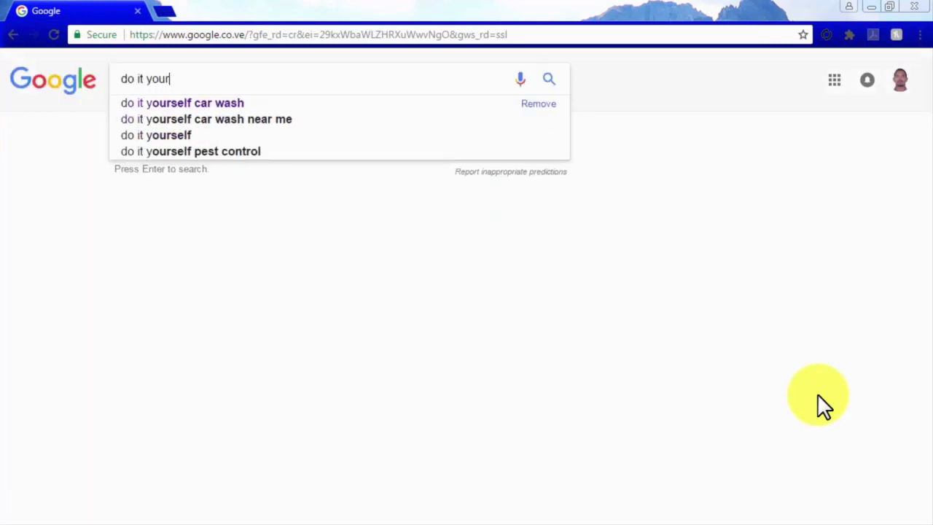
pyautogui.write('self ')
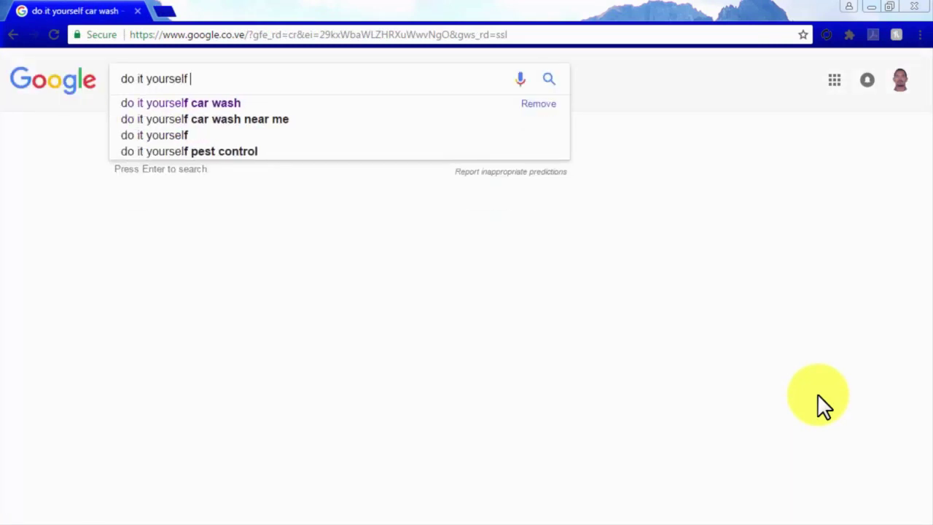
pyautogui.write('car wash')
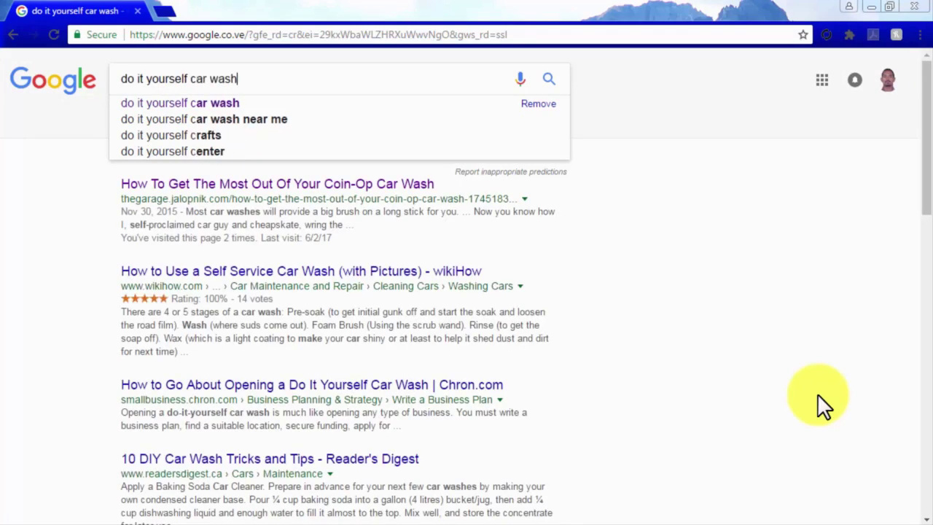
pyautogui.press('Return')
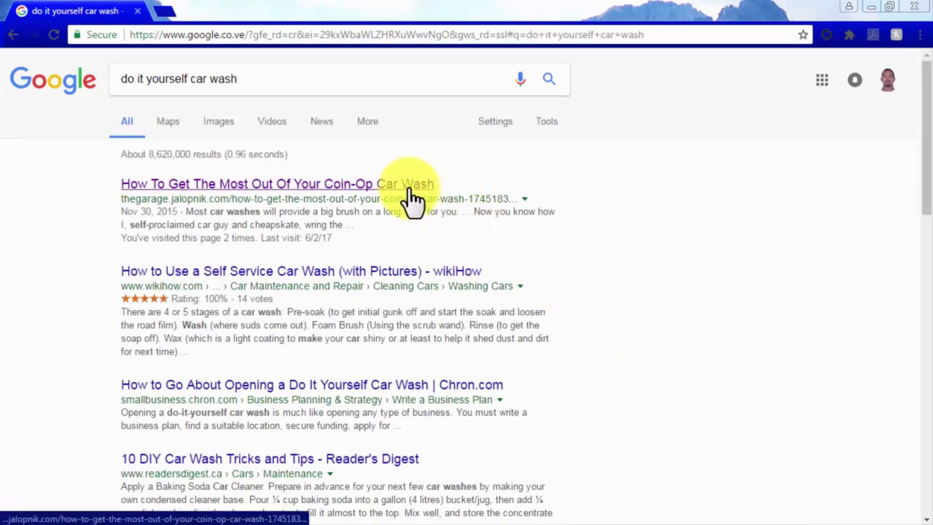
pyautogui.click(410, 190)
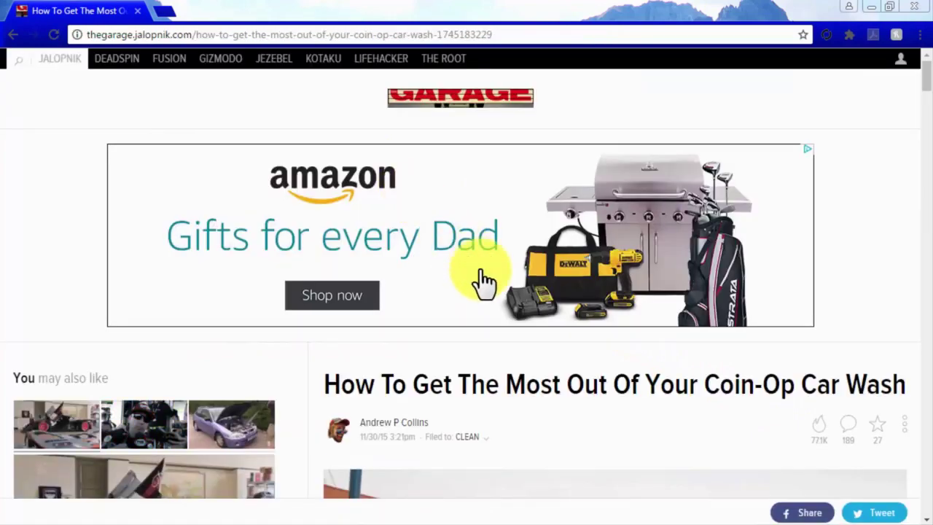
pyautogui.scroll(-3, 614, 401)
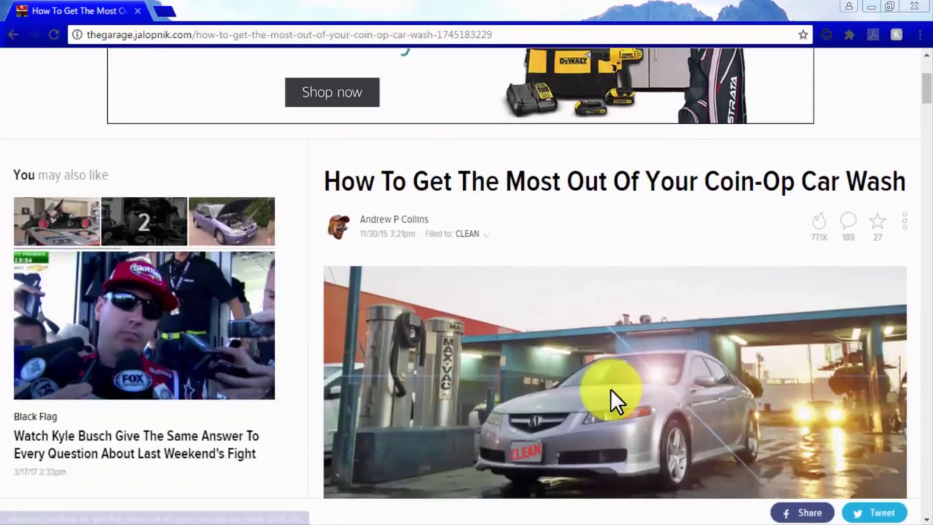
pyautogui.scroll(-10, 613, 393)
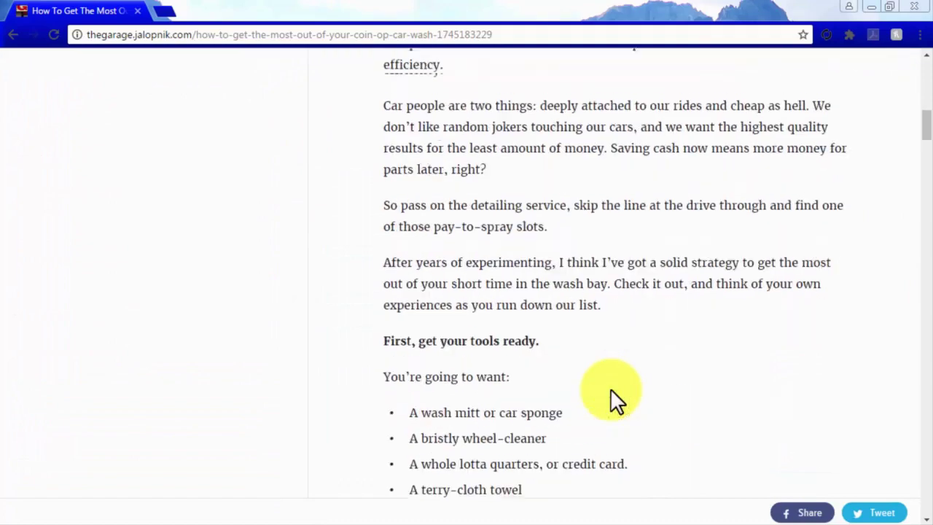
pyautogui.scroll(-6, 611, 388)
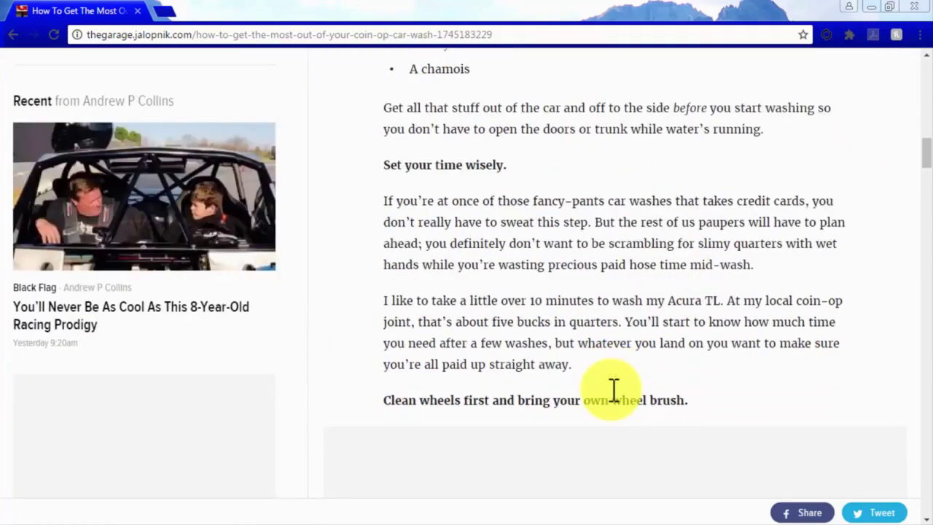
pyautogui.scroll(-6, 610, 388)
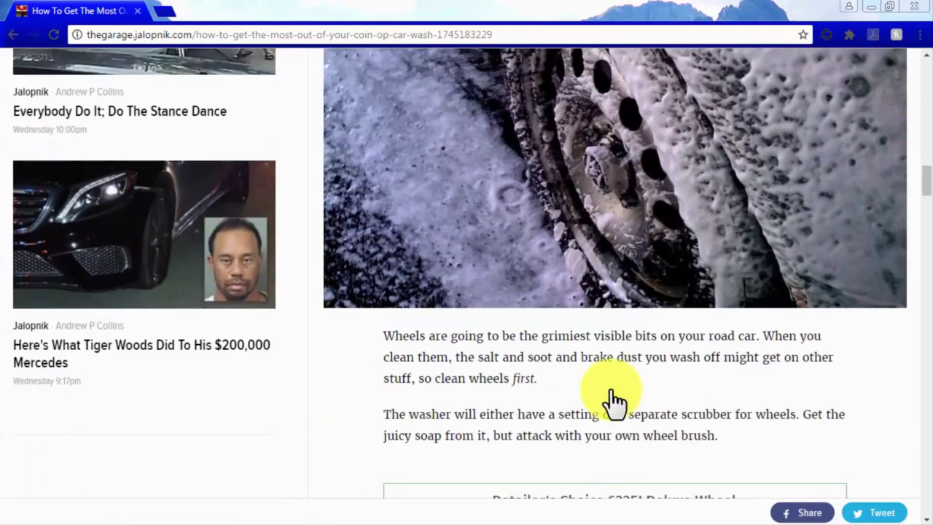
pyautogui.scroll(-4, 612, 399)
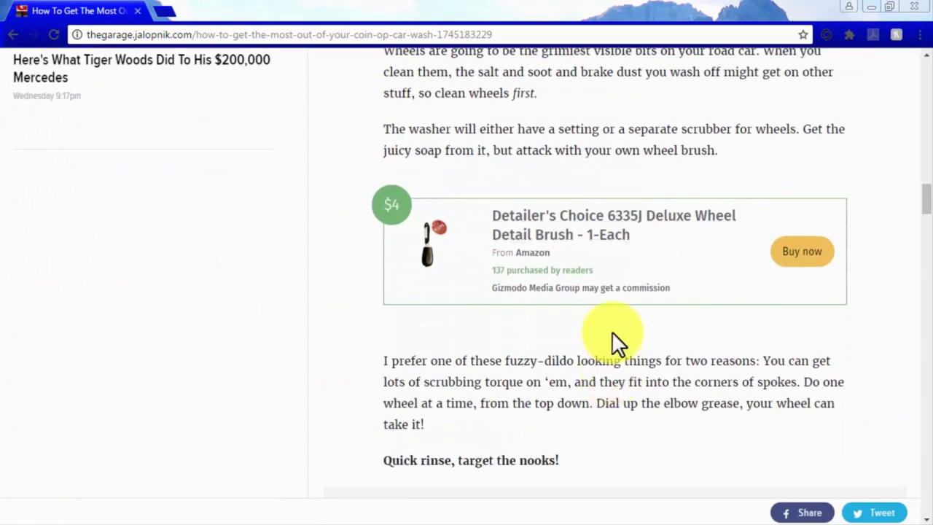
pyautogui.click(801, 254)
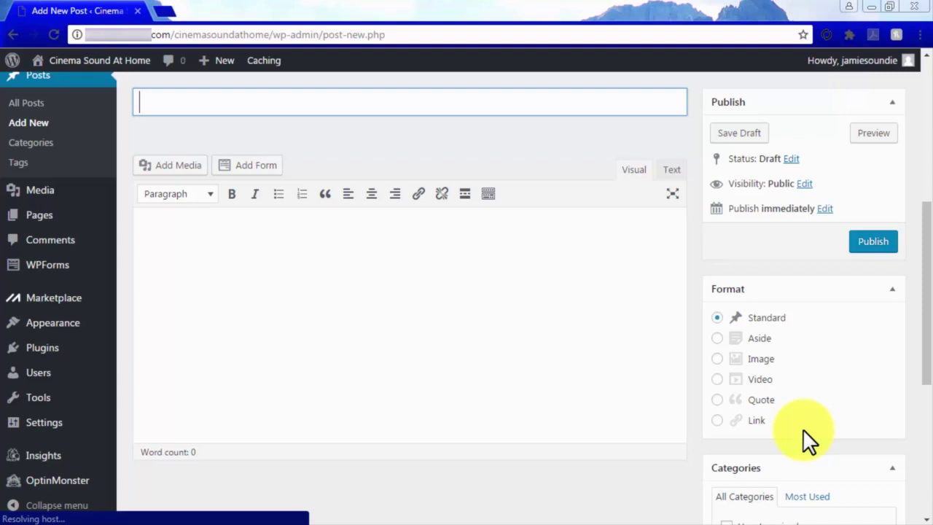
# Title the post 'Best Budget AudioPhile Home Systems' and begin it with 'Looking for the best cheap audiopile equipment?'.
pyautogui.click(531, 114)
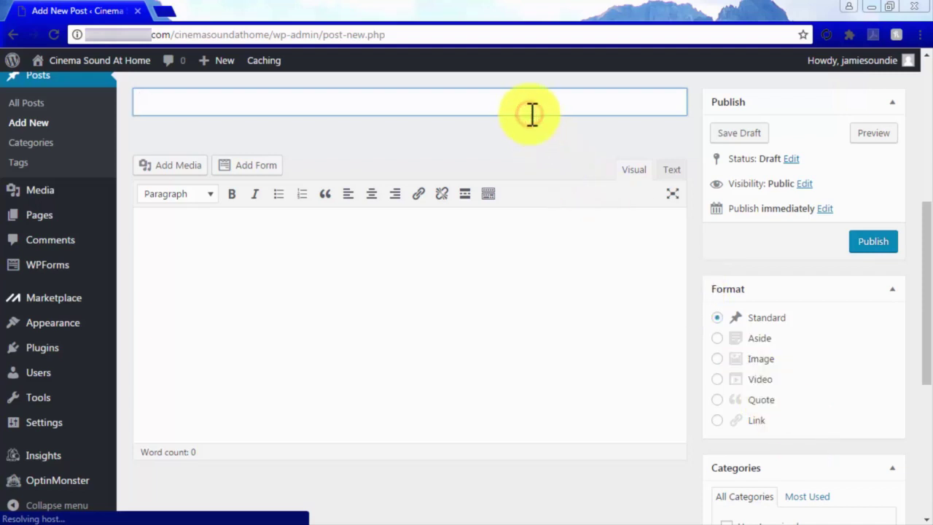
pyautogui.write('Best Budget AudioPhile Home Systems')
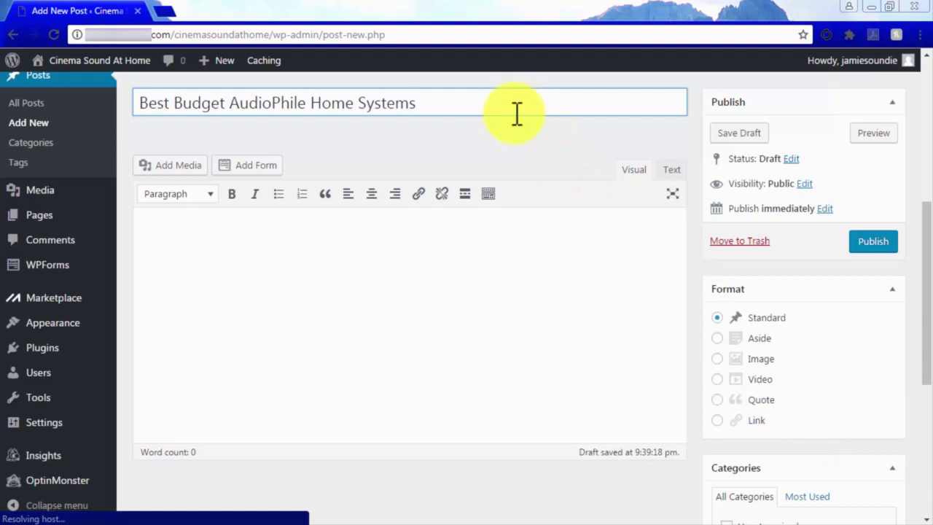
pyautogui.click(590, 235)
pyautogui.write('Looking for the best cheap audiopile equipment?')
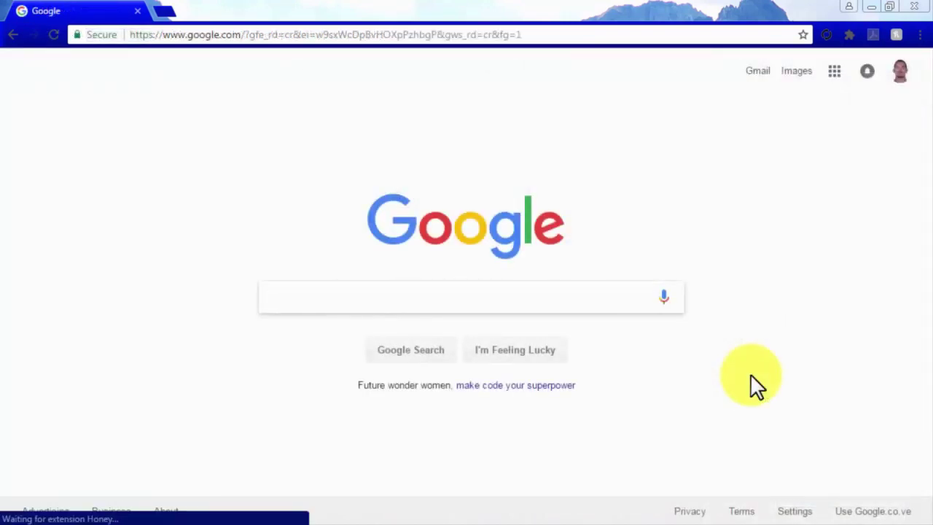
# Search Google for 'best audiophile', then replace the query with 'top audio brands' and delete 'brands'.
pyautogui.write('best audio')
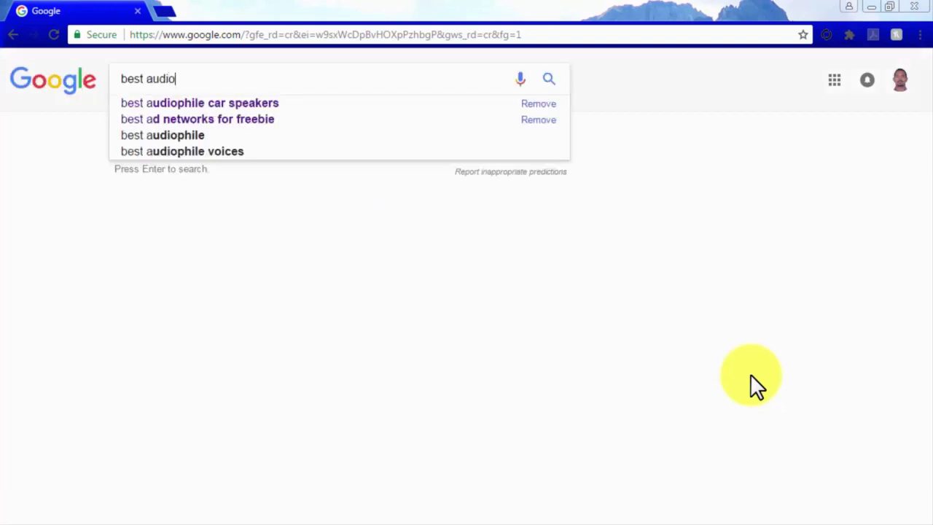
pyautogui.write('phile')
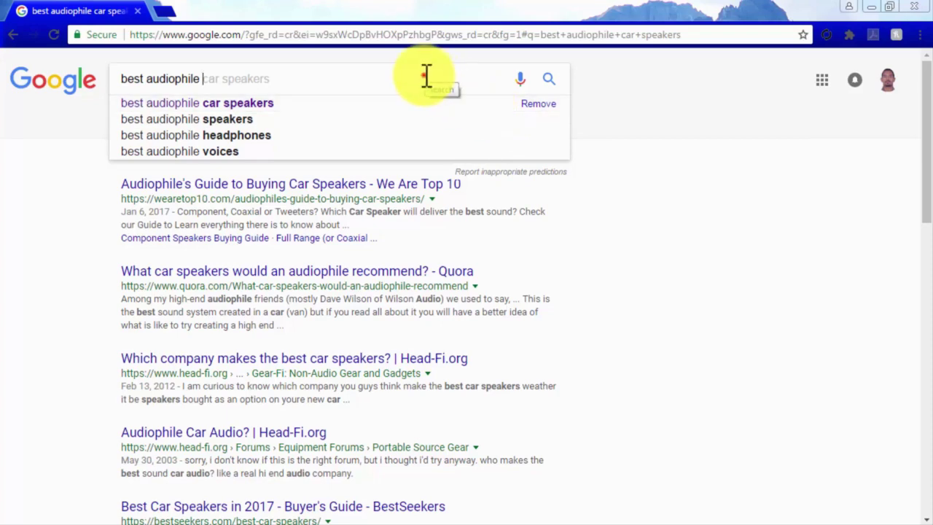
pyautogui.moveTo(427, 75); pyautogui.dragTo(121, 78)
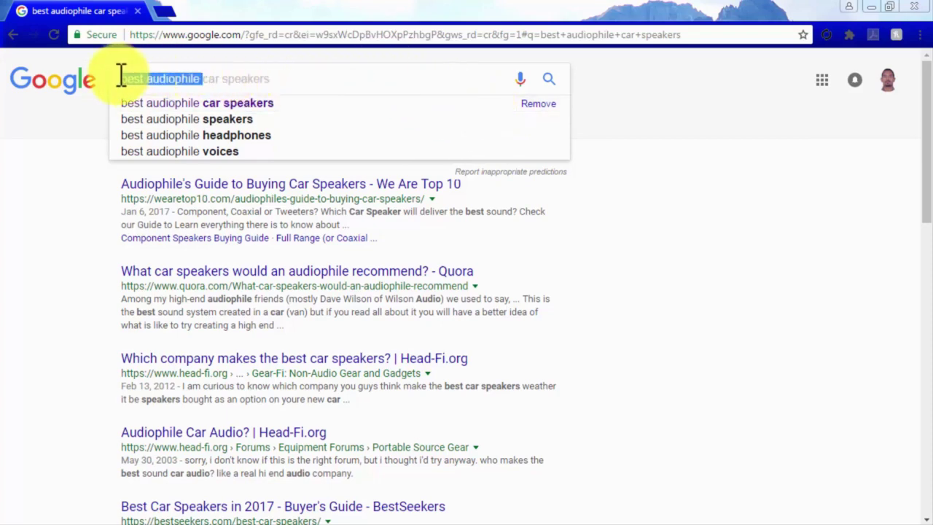
pyautogui.write('top')
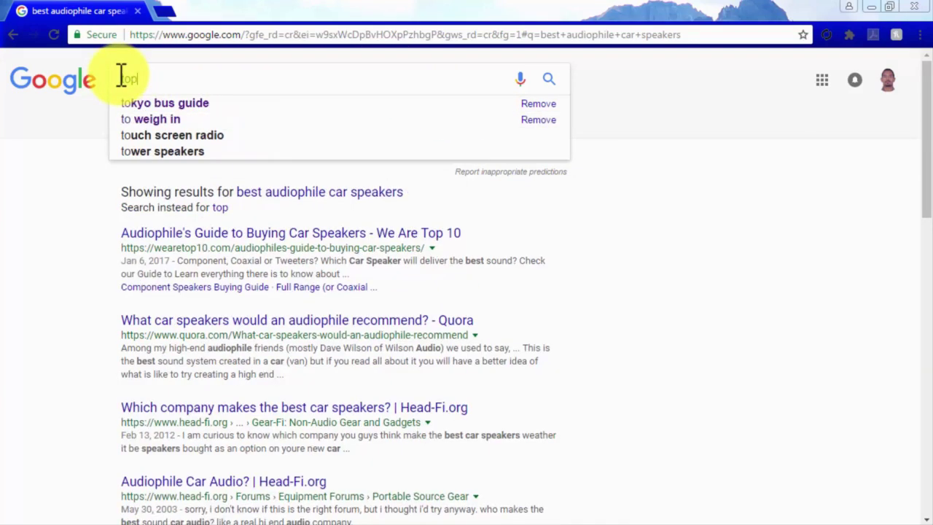
pyautogui.write(' audio')
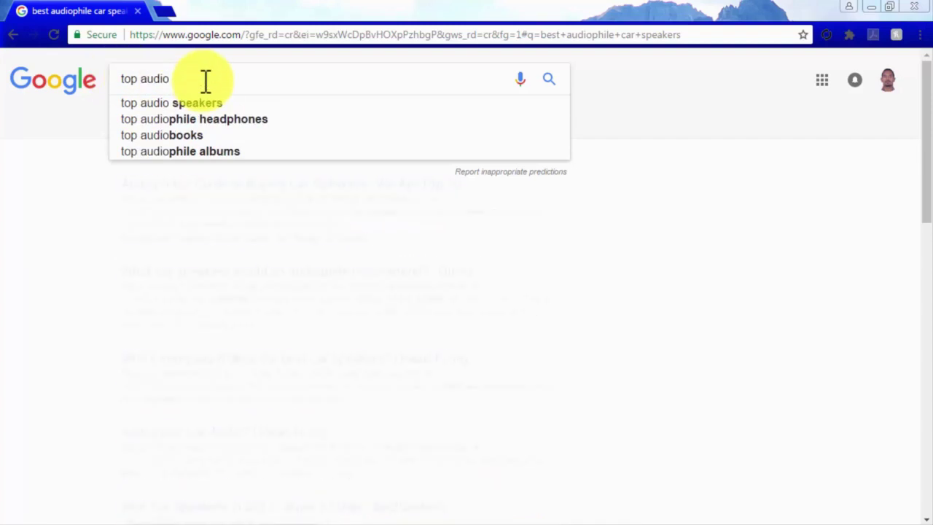
pyautogui.write(' brands')
pyautogui.press('Return')
pyautogui.doubleClick(252, 80)
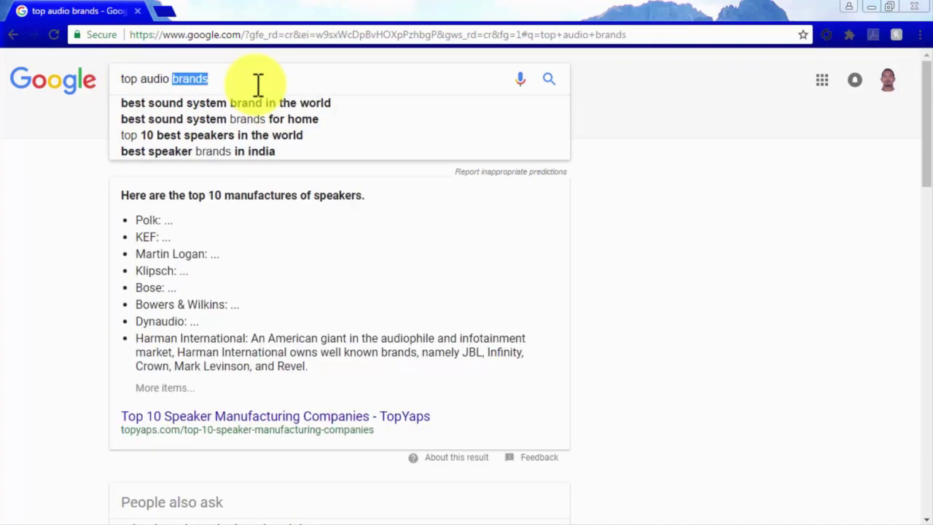
pyautogui.press('BackSpace')
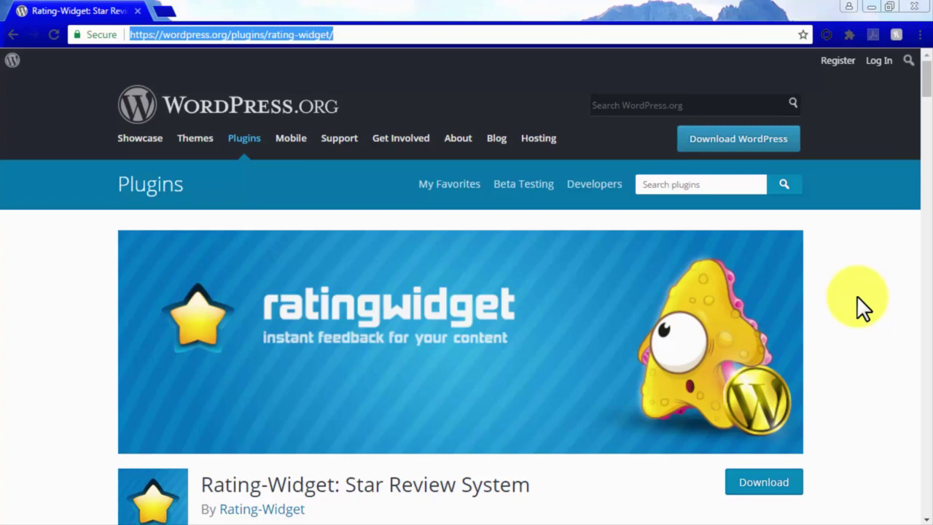
# Read through the Rating-Widget: Star Review System plugin page, then download the plugin.
pyautogui.scroll(-5, 857, 295)
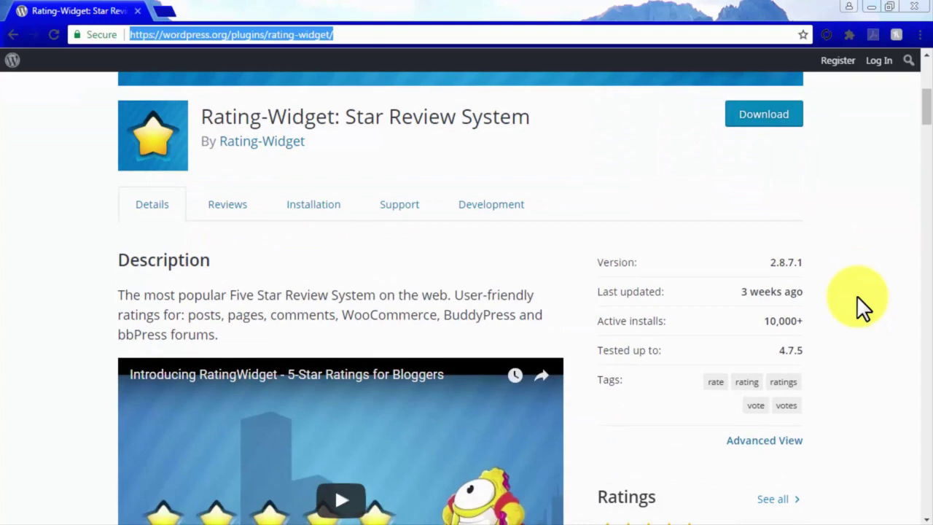
pyautogui.scroll(-8, 856, 295)
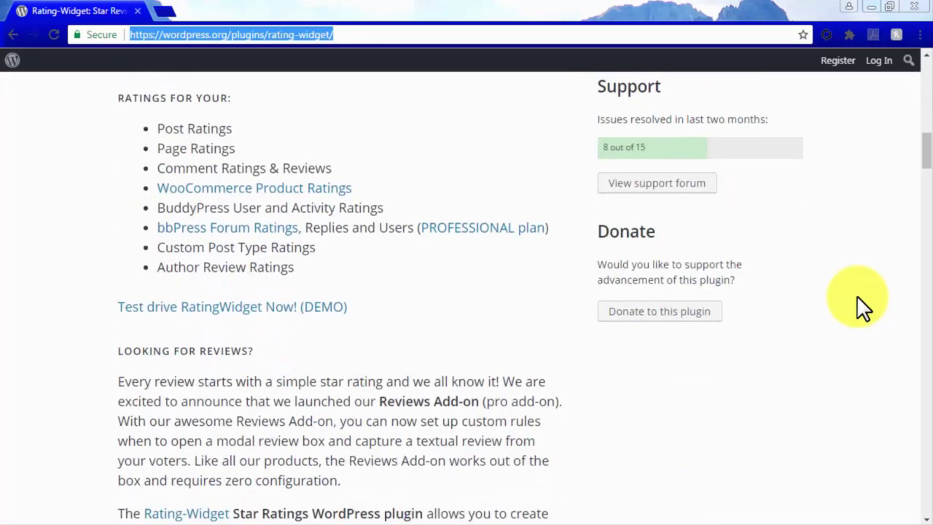
pyautogui.scroll(5, 857, 295)
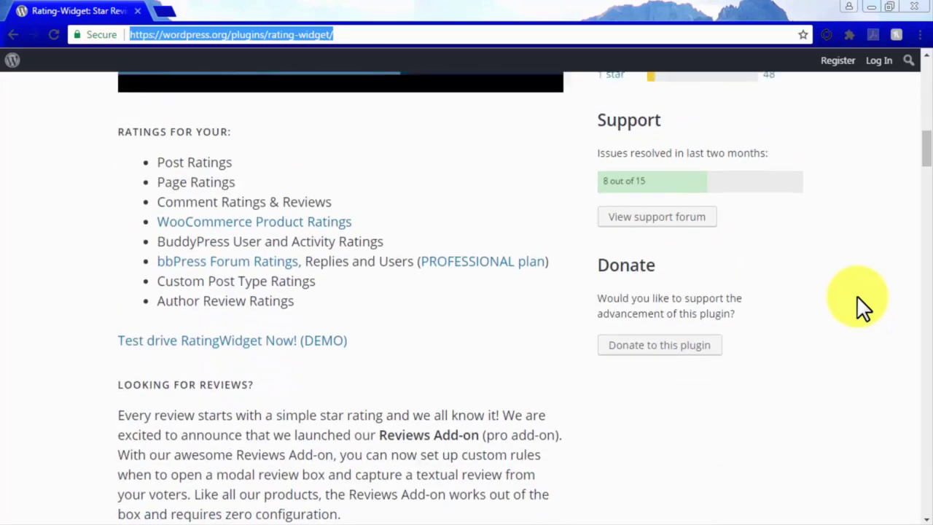
pyautogui.scroll(3, 856, 296)
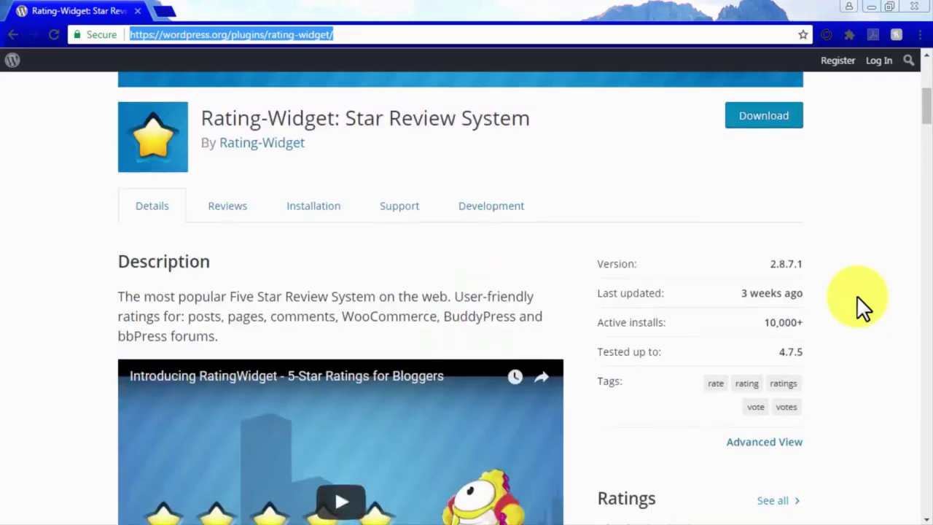
pyautogui.click(766, 136)
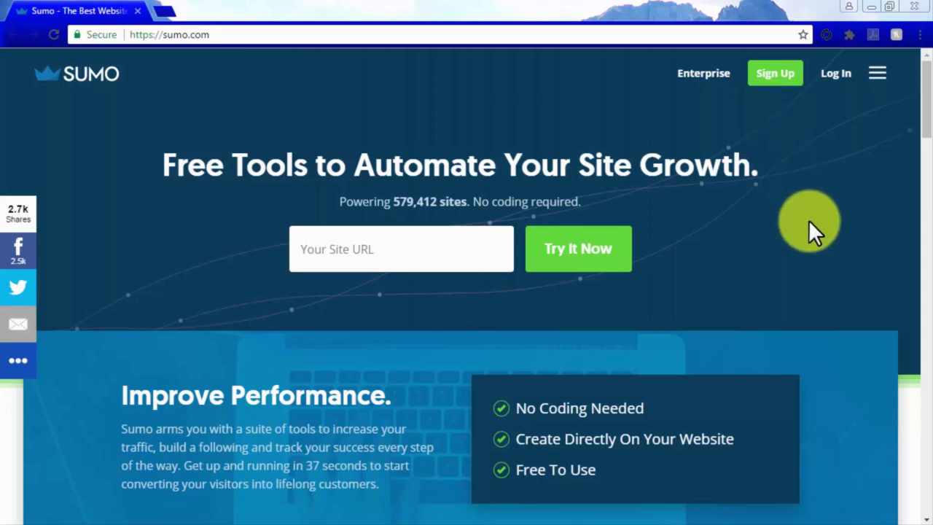
# Scroll the sumo.com homepage past Improve Performance to the feature cards and Ready to Get Started.
pyautogui.scroll(-1, 832, 276)
pyautogui.scroll(-7, 832, 276)
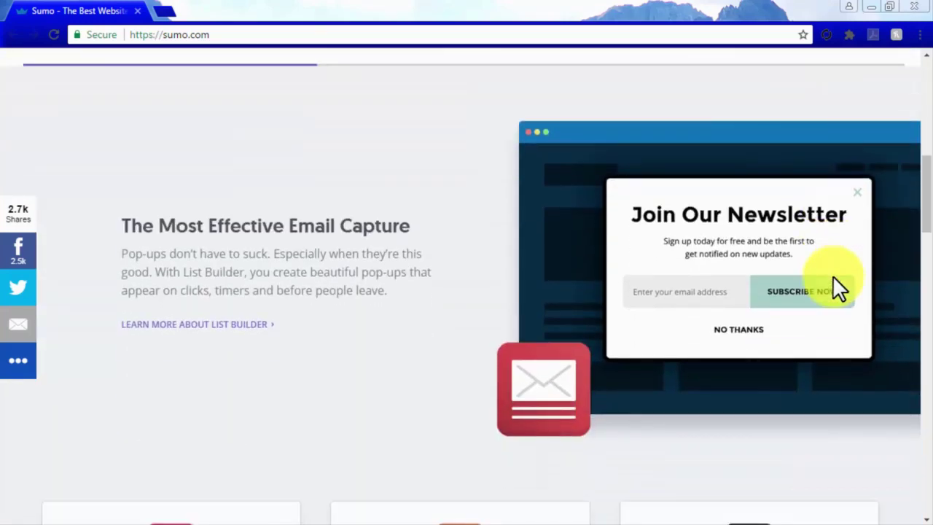
pyautogui.scroll(-4, 833, 277)
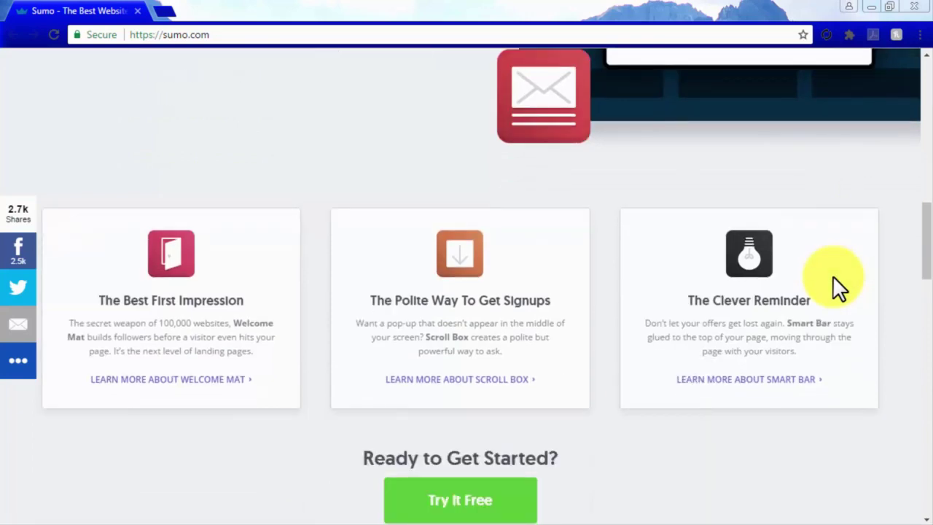
pyautogui.scroll(-5, 832, 275)
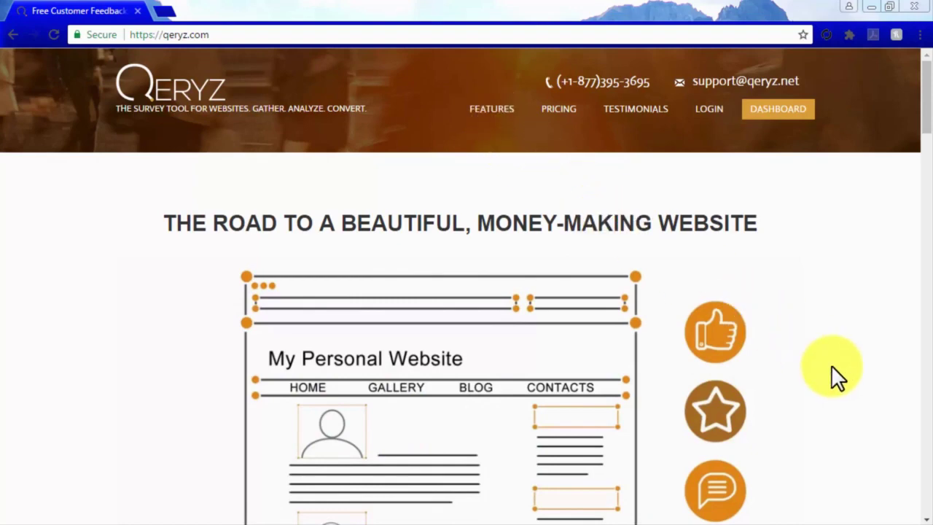
# Scroll the qeryz.com homepage down to the 'Qeryz is free' signup form and Core Features list.
pyautogui.scroll(-5, 831, 365)
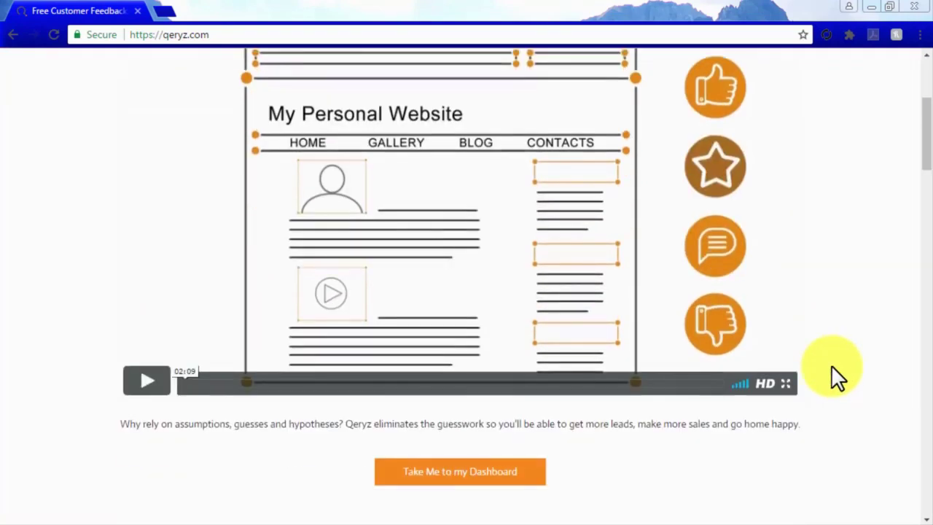
pyautogui.scroll(-3, 832, 366)
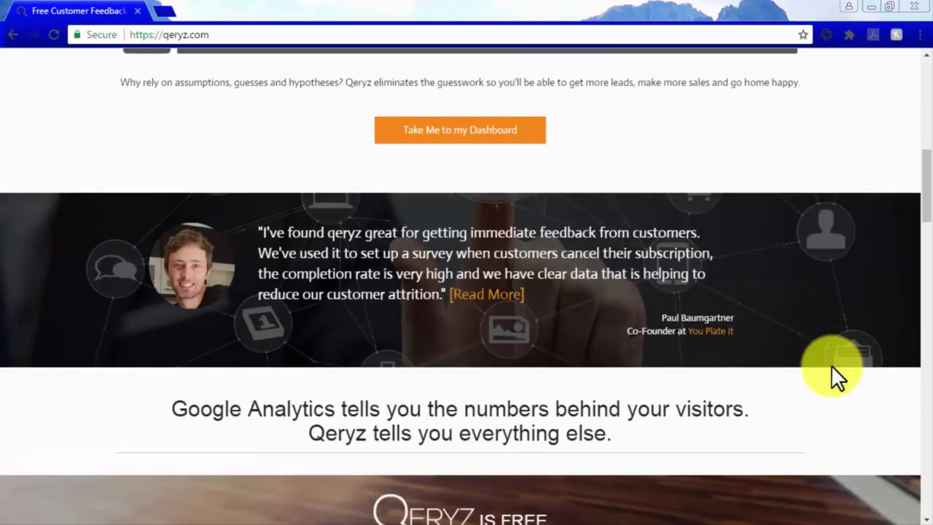
pyautogui.scroll(-2, 832, 366)
pyautogui.scroll(-2, 831, 365)
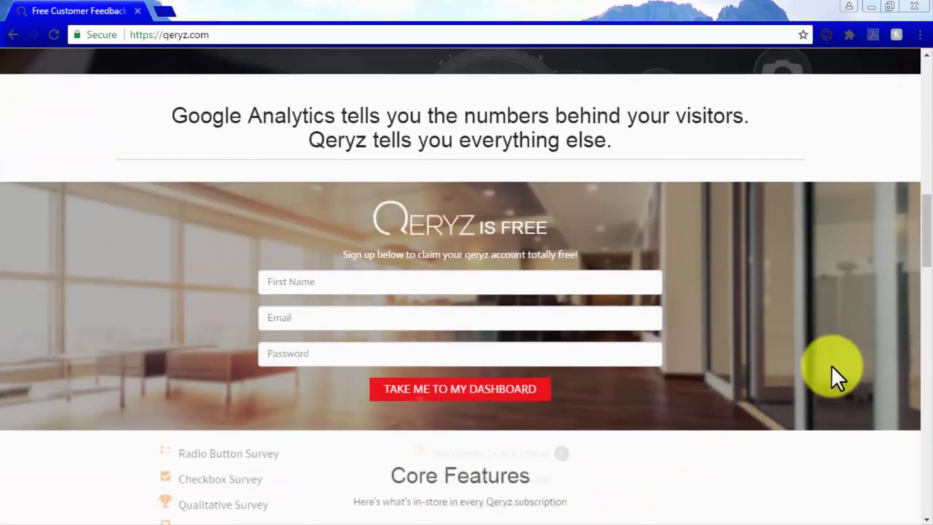
pyautogui.scroll(-3, 831, 365)
pyautogui.scroll(-1, 831, 365)
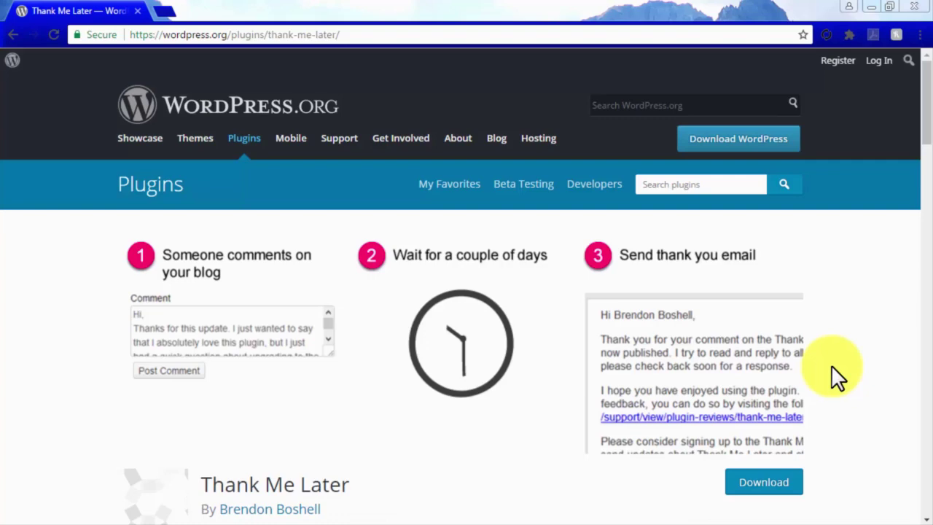
# Browse the Thank Me Later plugin page, then the DiggDigg page down to The Latest Buttons.
pyautogui.scroll(-4, 831, 364)
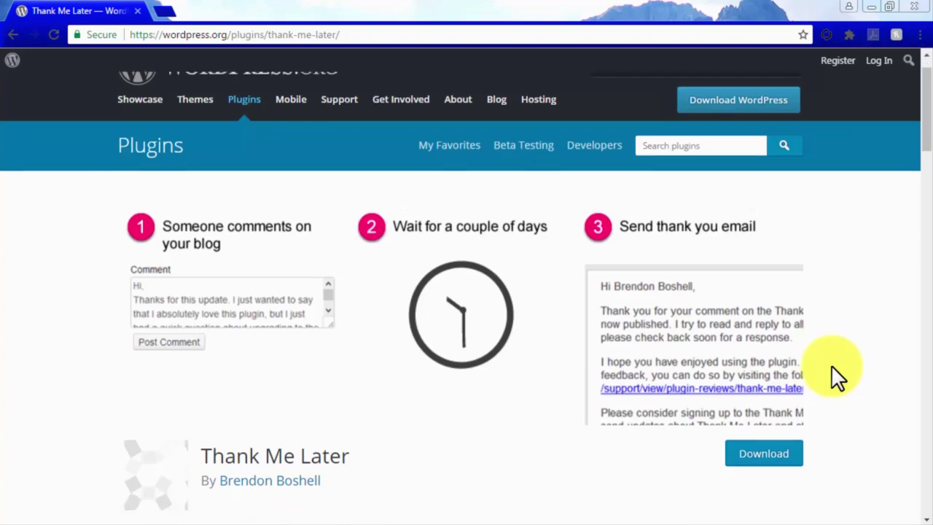
pyautogui.scroll(-1, 831, 376)
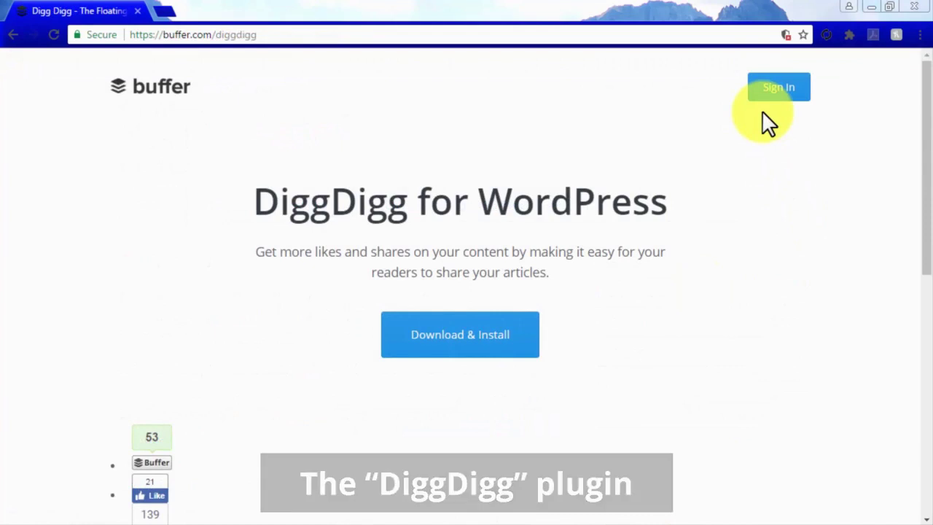
pyautogui.scroll(-3, 761, 110)
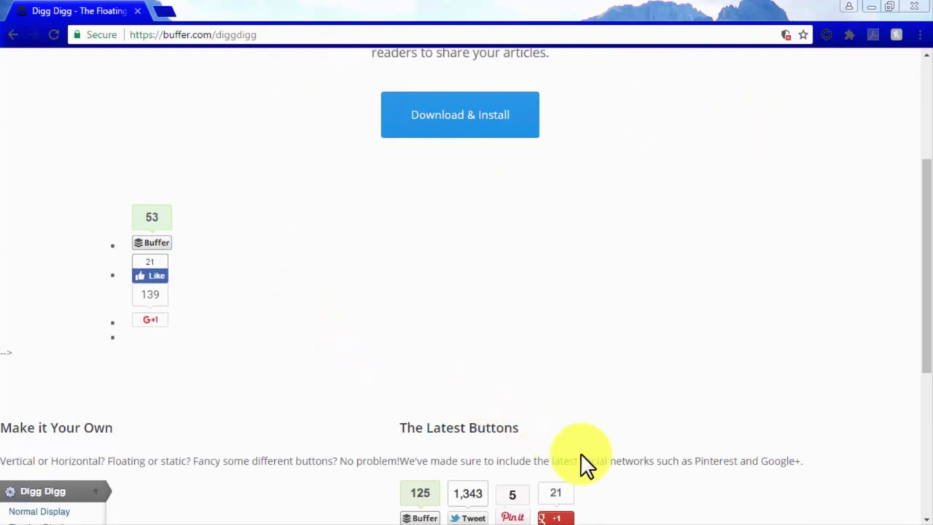
pyautogui.scroll(-1, 633, 498)
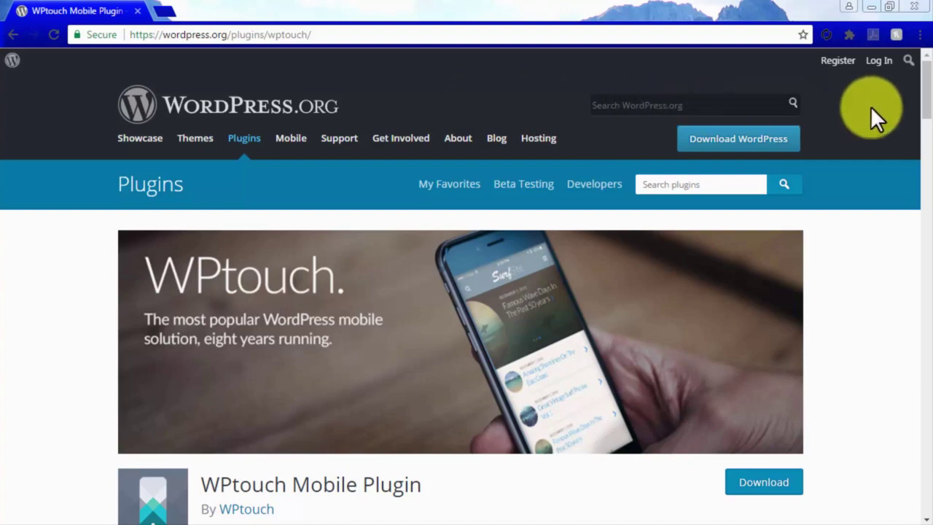
# Read the WPtouch Mobile Plugin page (version 4.3.18, 300,000+ installs) and download wptouch.4.3.18.zip.
pyautogui.scroll(-3, 871, 109)
pyautogui.scroll(-3, 872, 110)
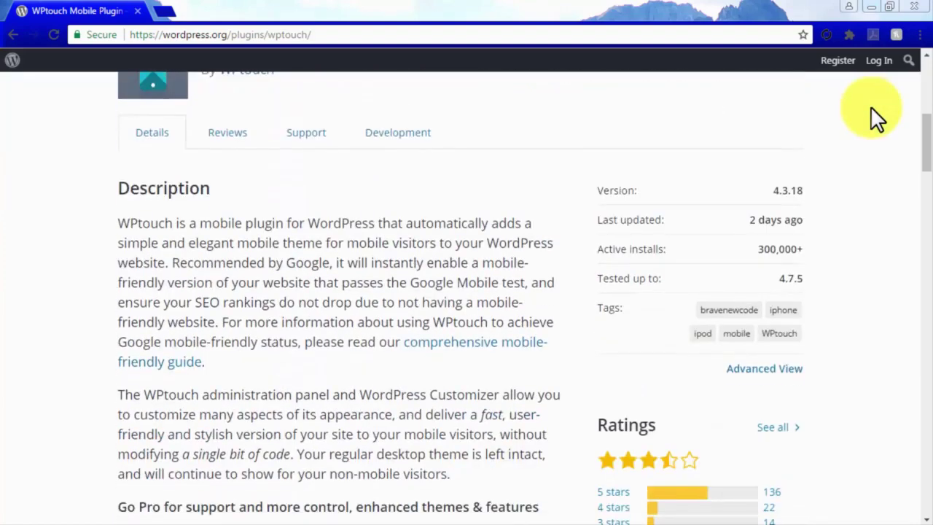
pyautogui.scroll(-8, 871, 109)
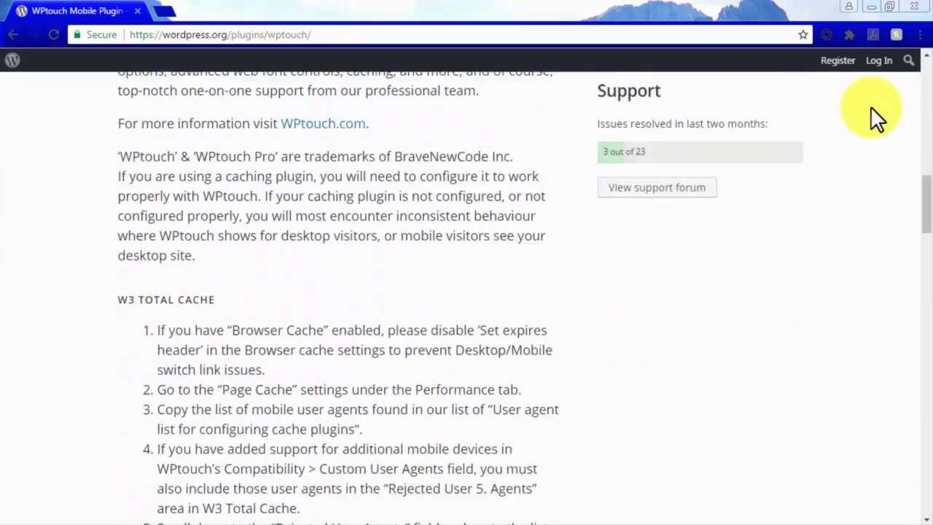
pyautogui.scroll(-3, 871, 105)
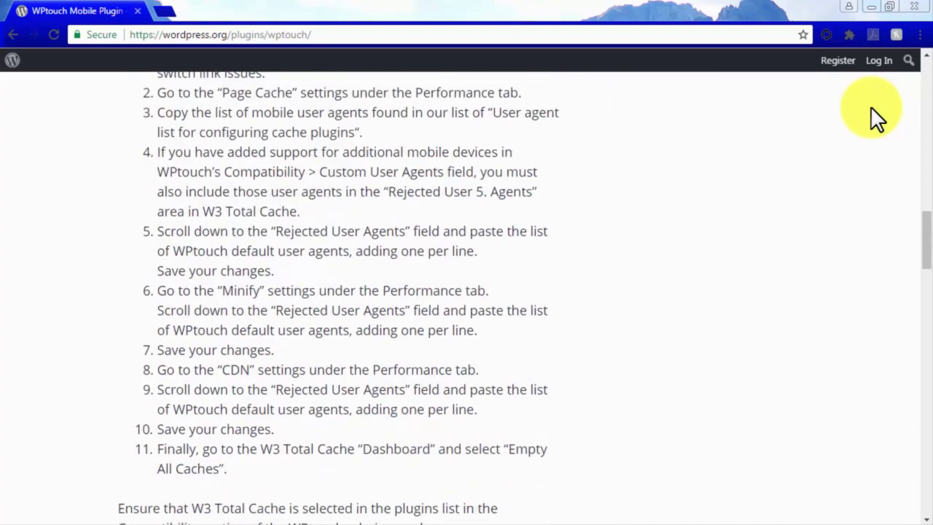
pyautogui.scroll(4, 870, 106)
pyautogui.scroll(9, 870, 105)
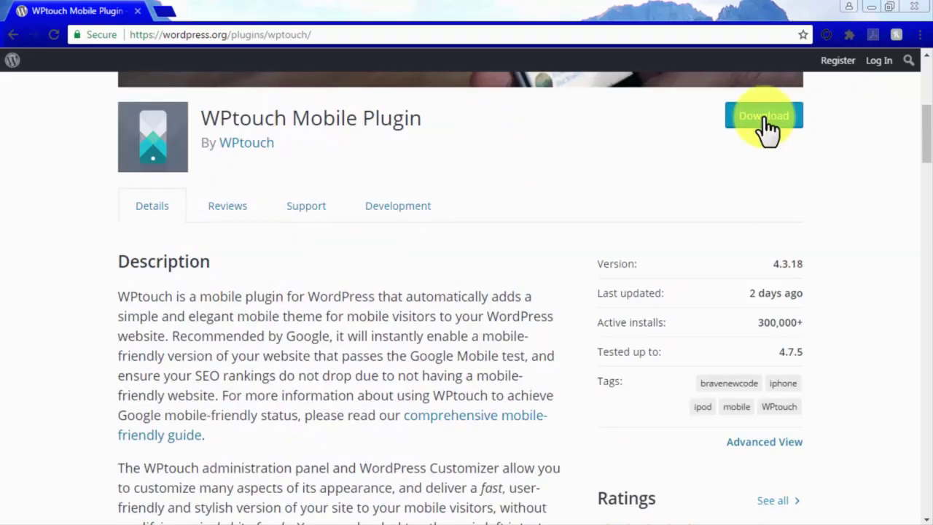
pyautogui.click(764, 118)
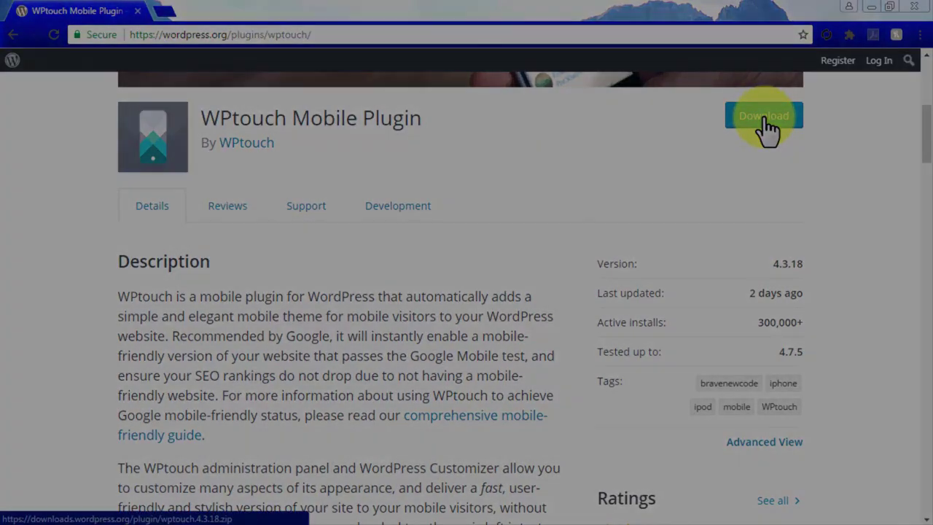